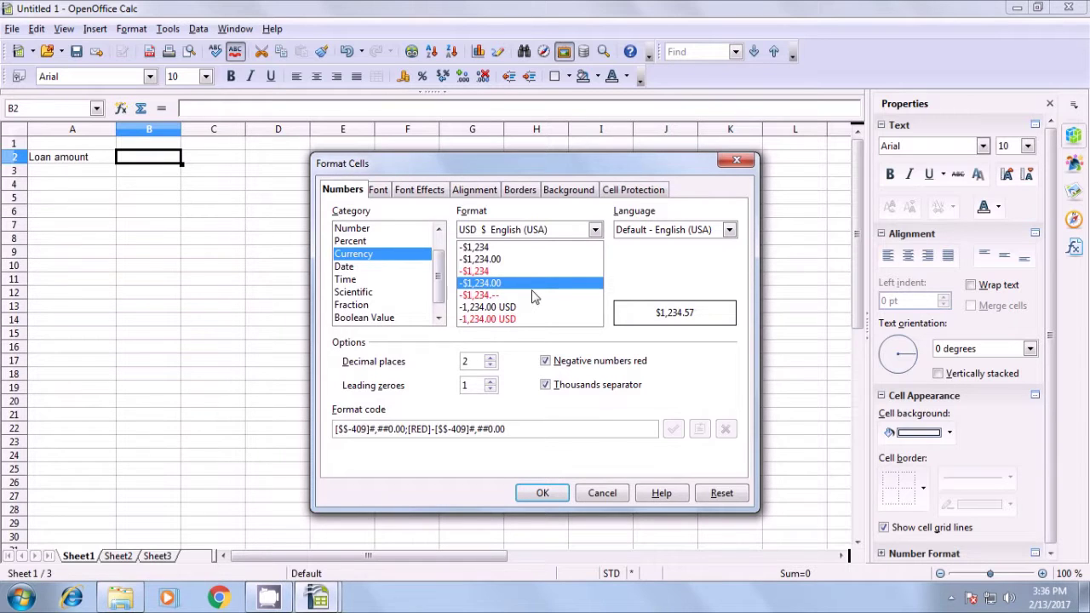
key("Down")
key("Down")
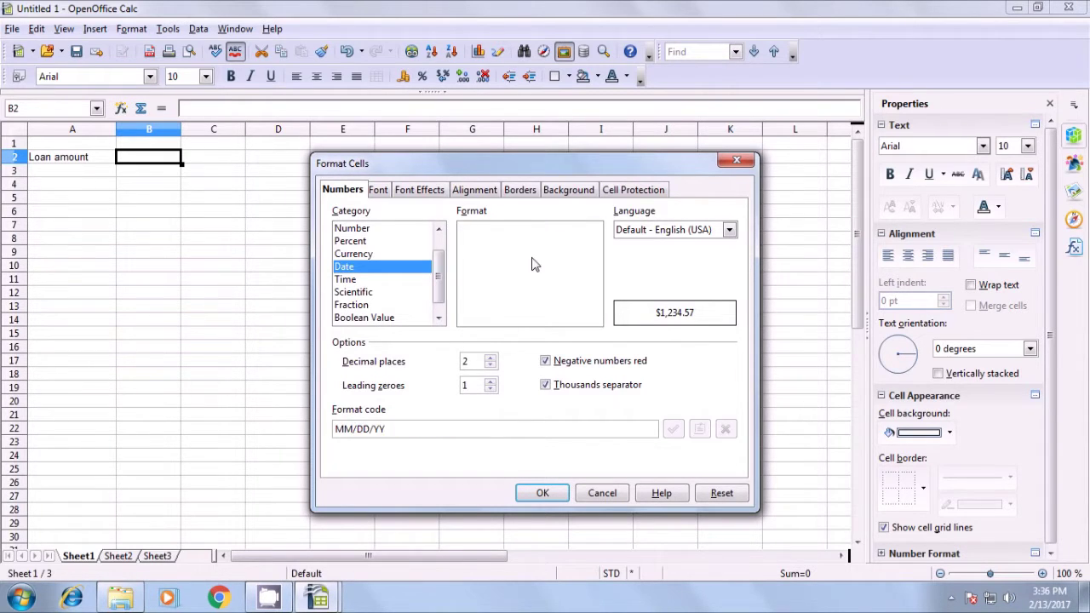
key("Up")
key("Up")
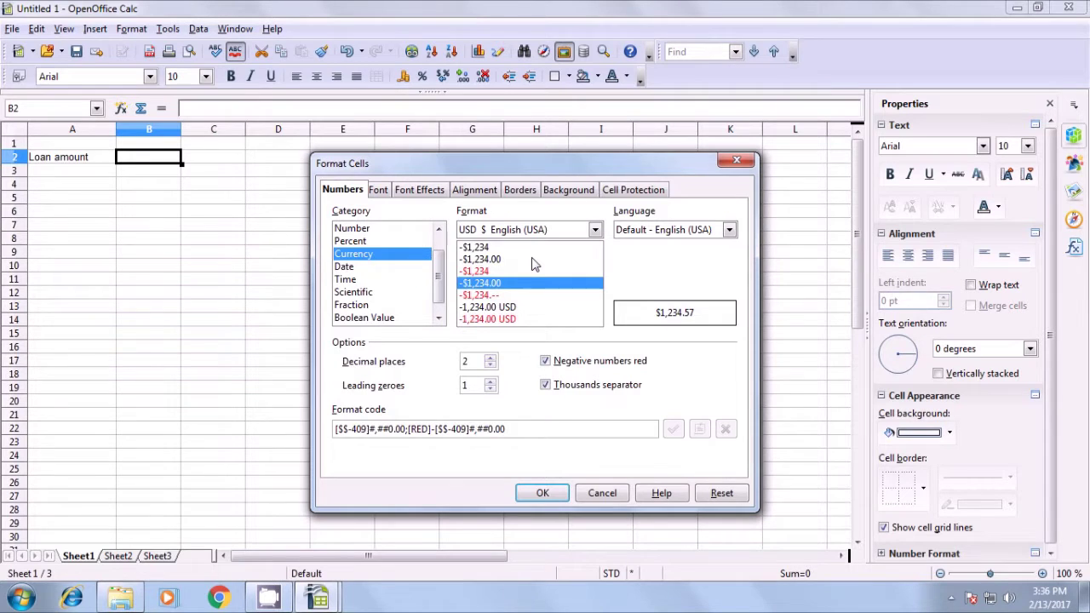
key("Down")
key("Up")
- Format the loan amount cell B2 as INR currency and apply the format
left_click(595, 229)
scroll(528, 290, "down", 10)
scroll(490, 292, "down", 6)
scroll(490, 292, "down", 10)
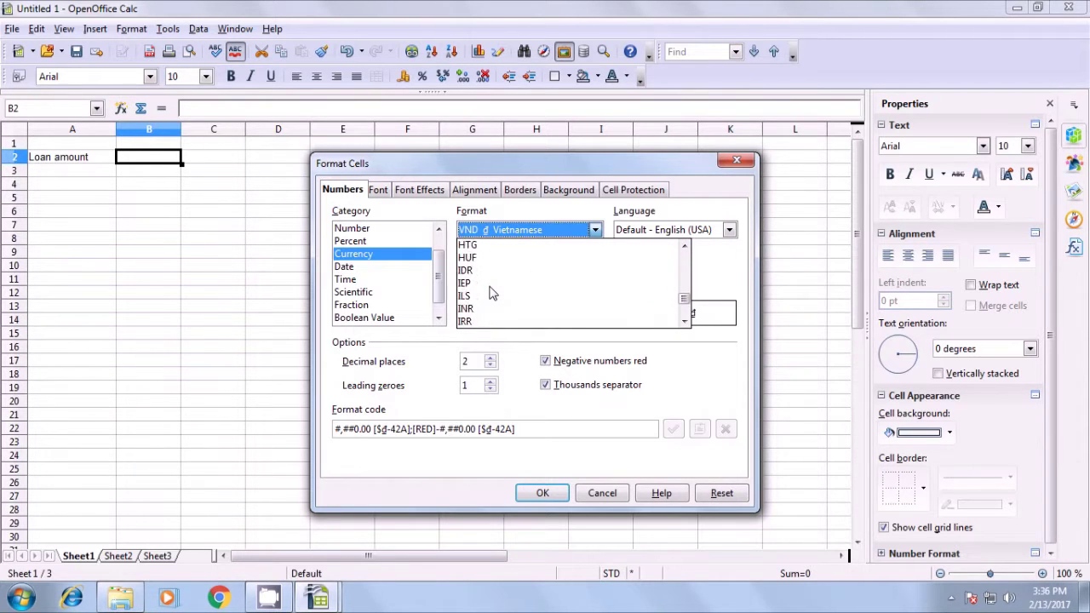
scroll(493, 293, "down", 1)
left_click(494, 276)
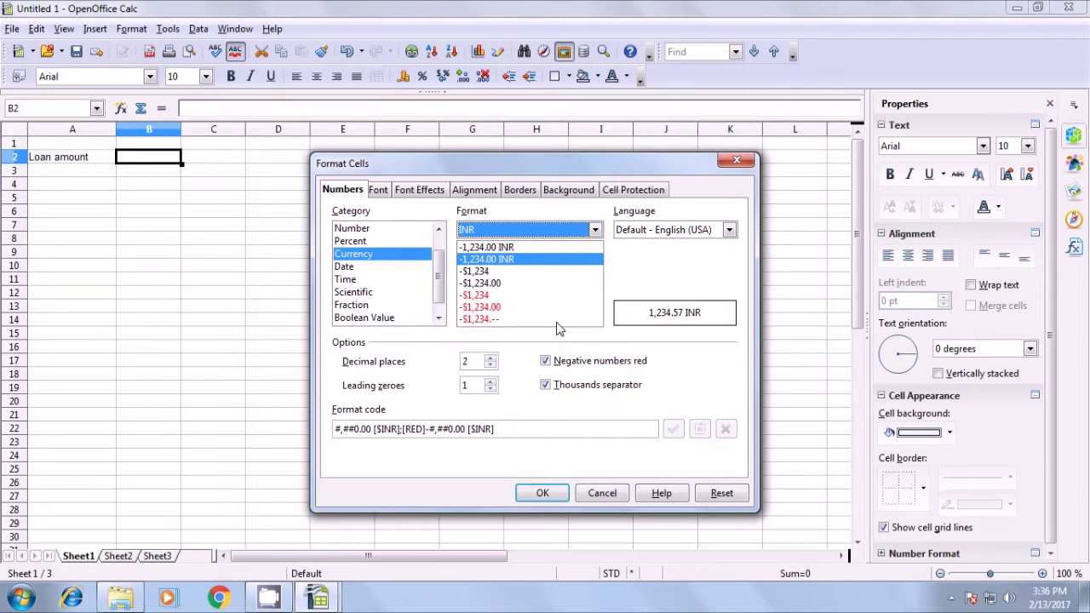
left_click(545, 495)
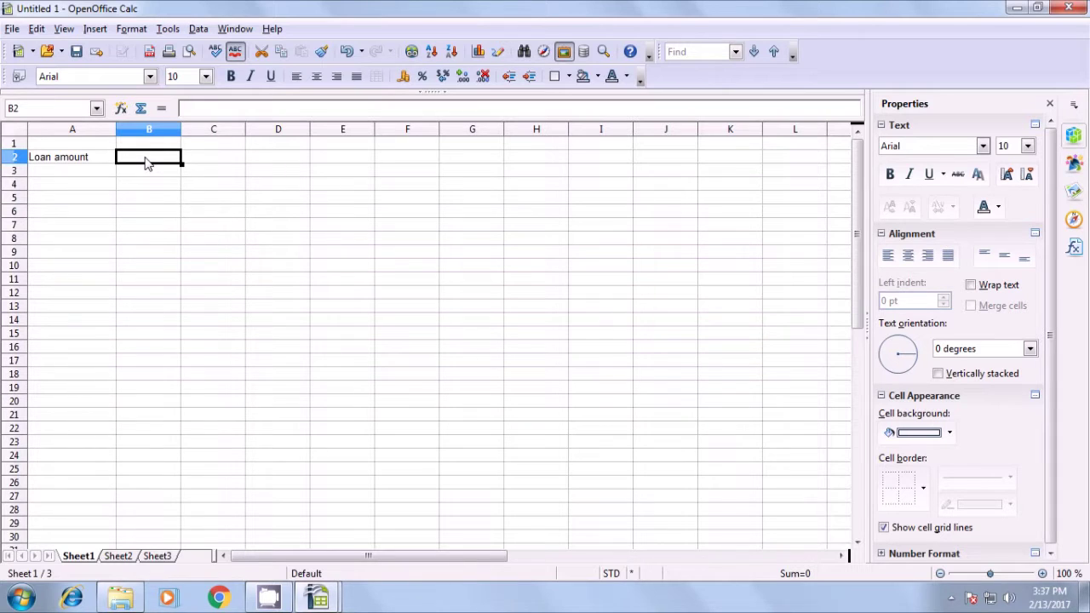
- Enter 45000 as the loan amount in B2 and widen column B to fit it
type("45000")
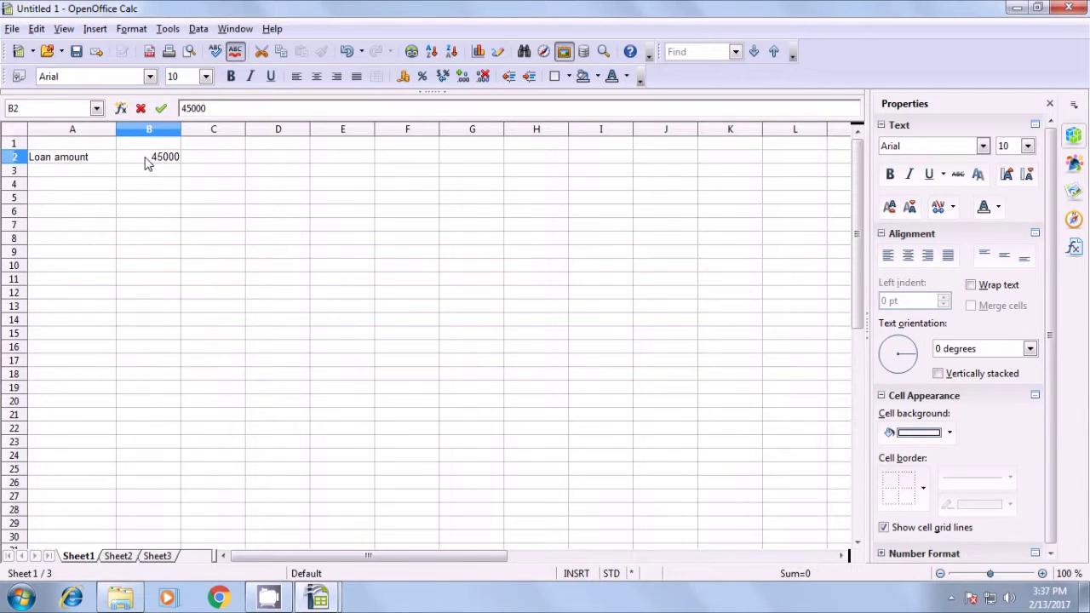
key("Return")
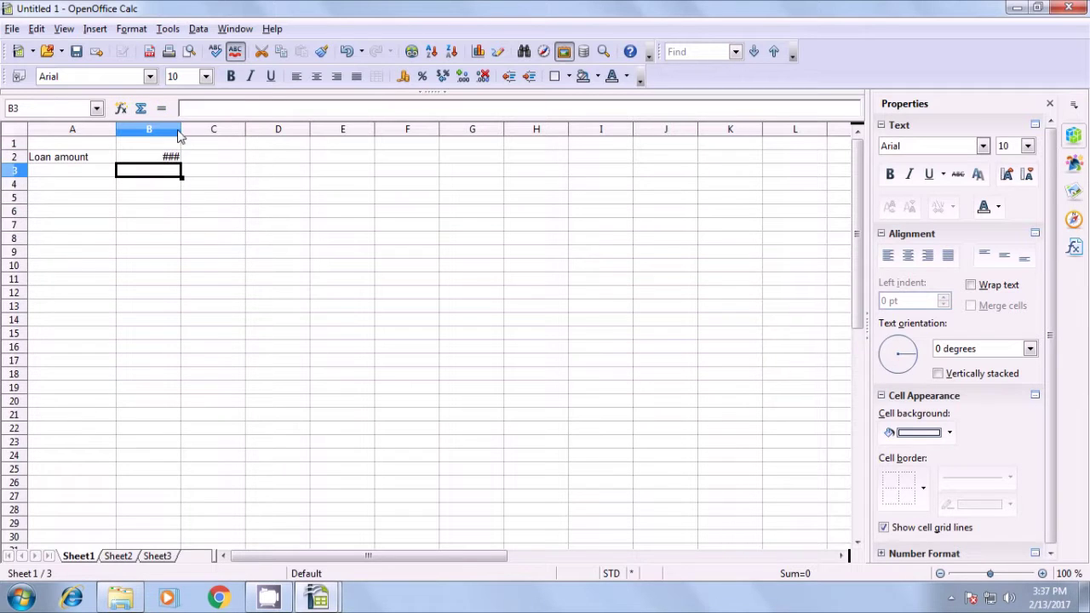
left_click_drag(180, 134, 198, 134)
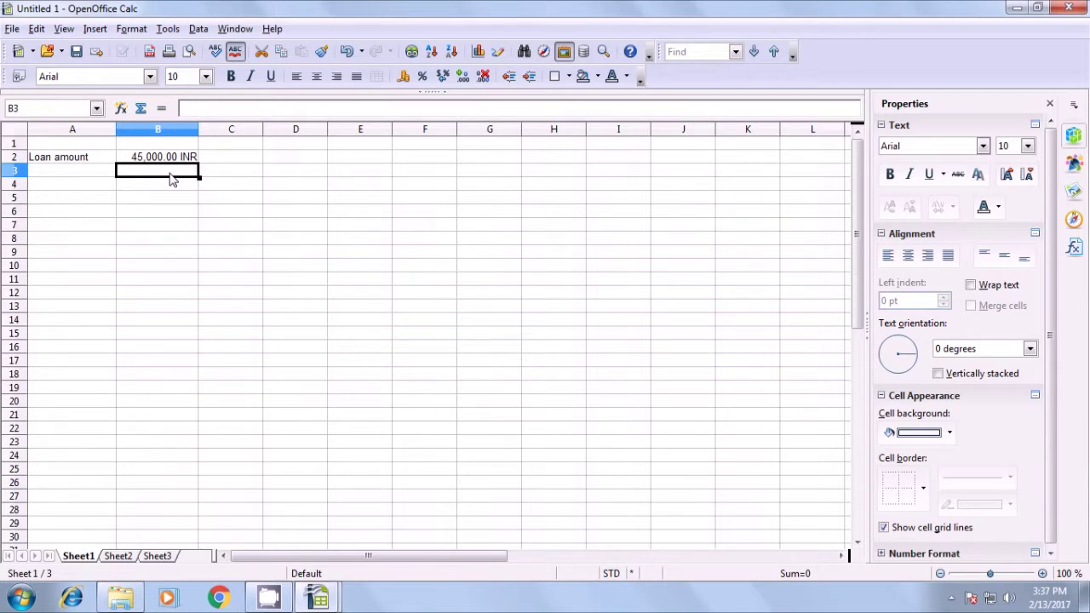
- Change the loan amount in B2 to 4500
left_click(168, 160)
double_click(168, 160)
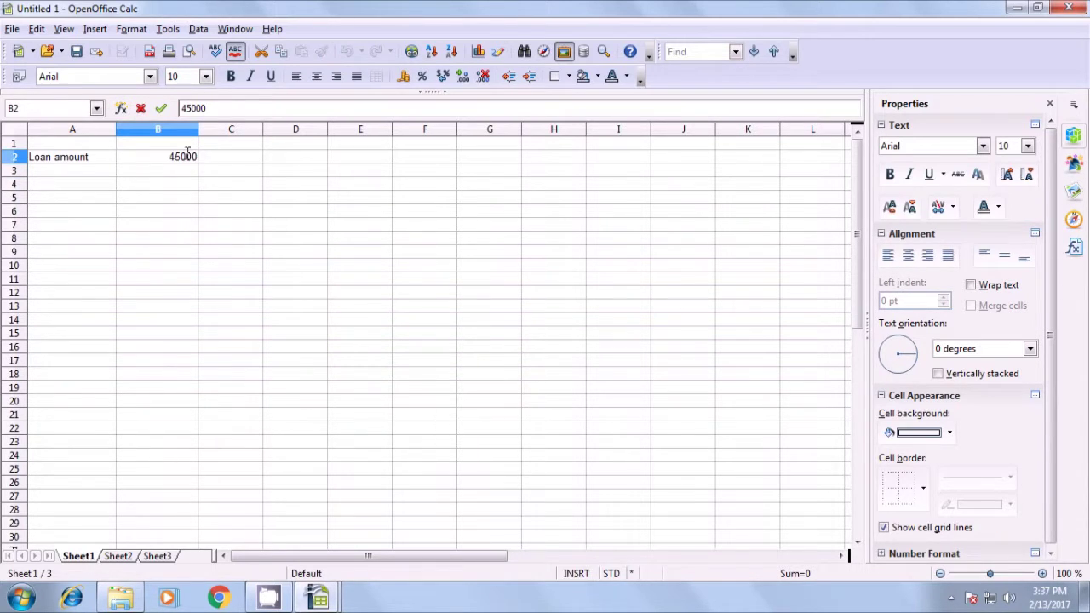
key("BackSpace")
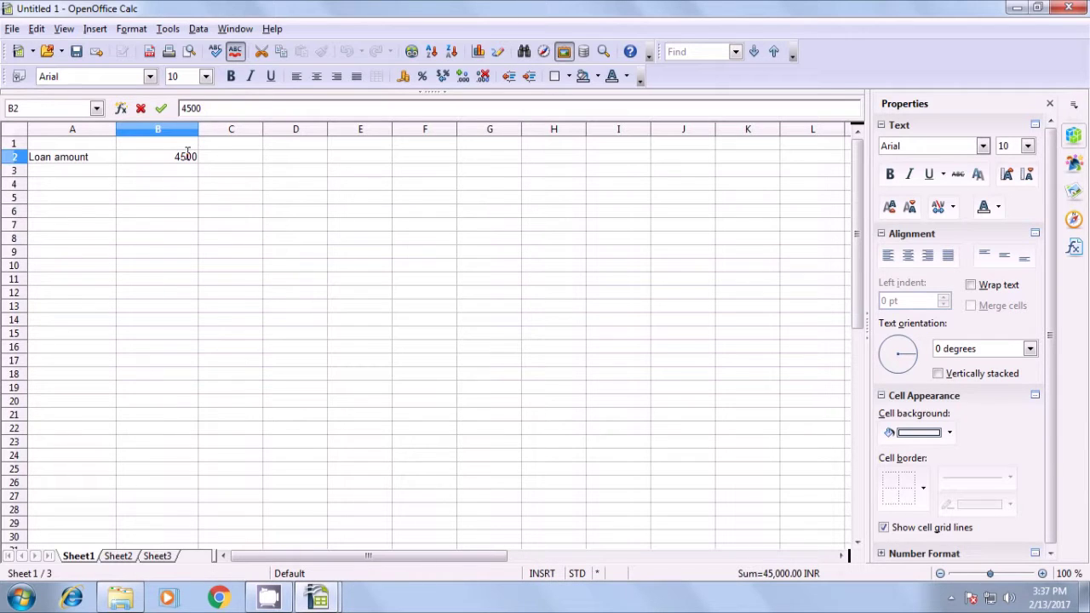
left_click(190, 171)
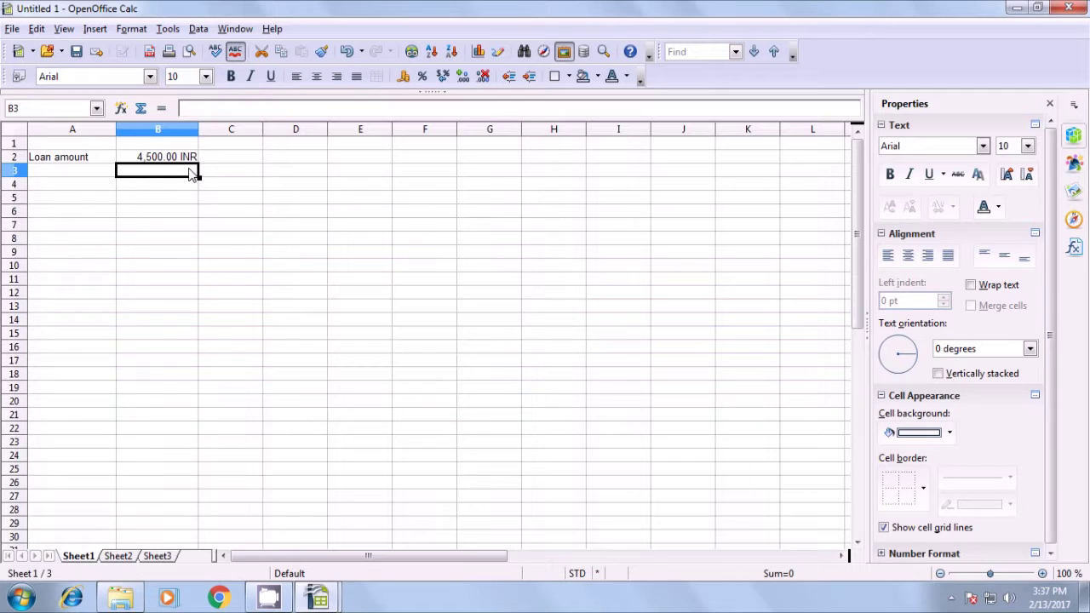
- Add a row labelled "Rate" in A3 with the value 5% in B3
left_click(64, 175)
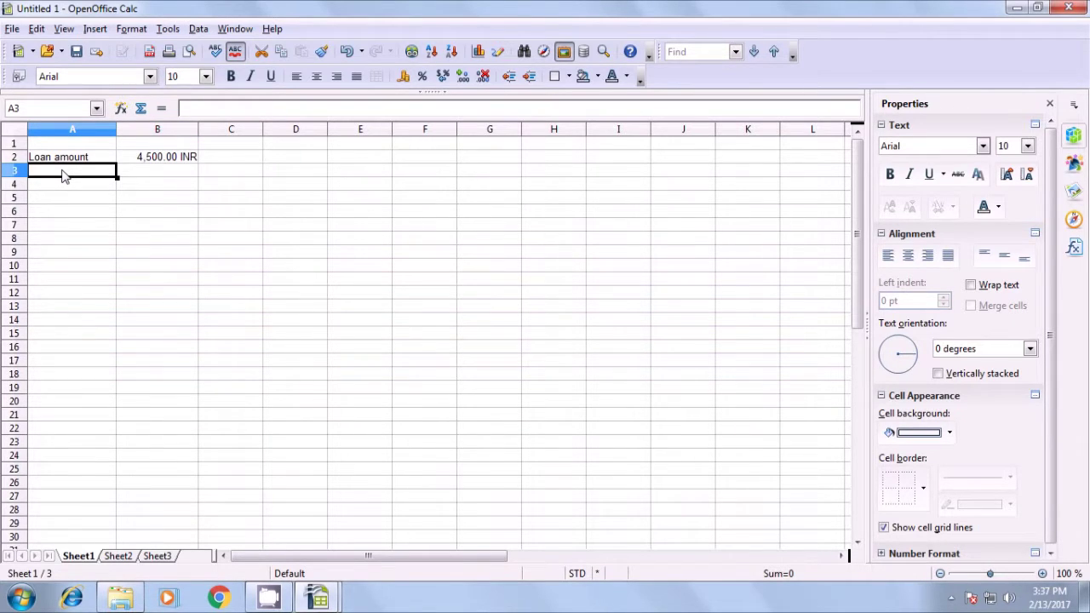
type("Rate")
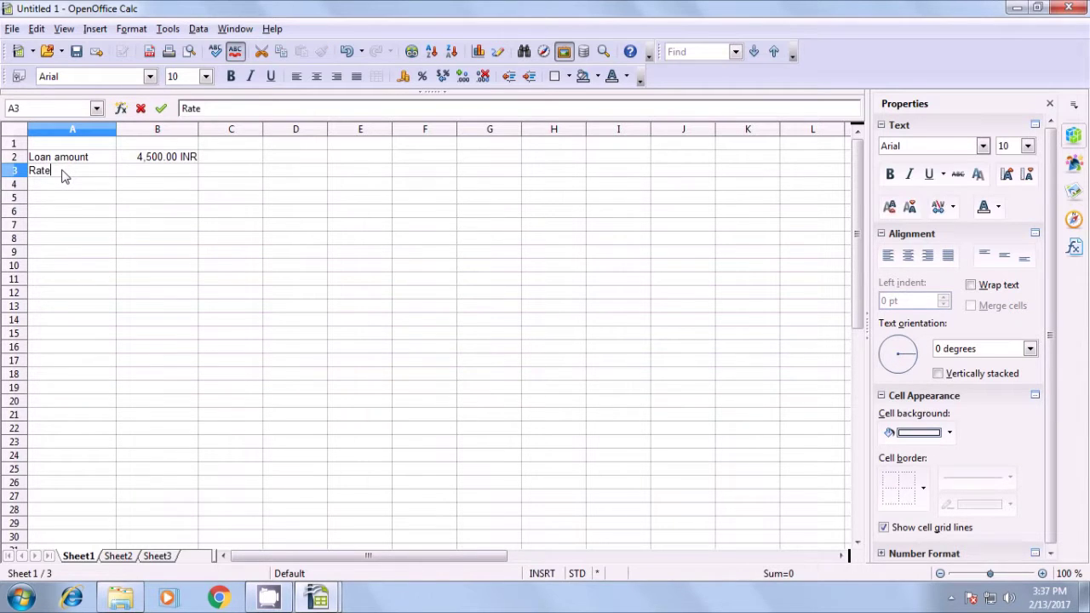
key("Tab")
type("5")
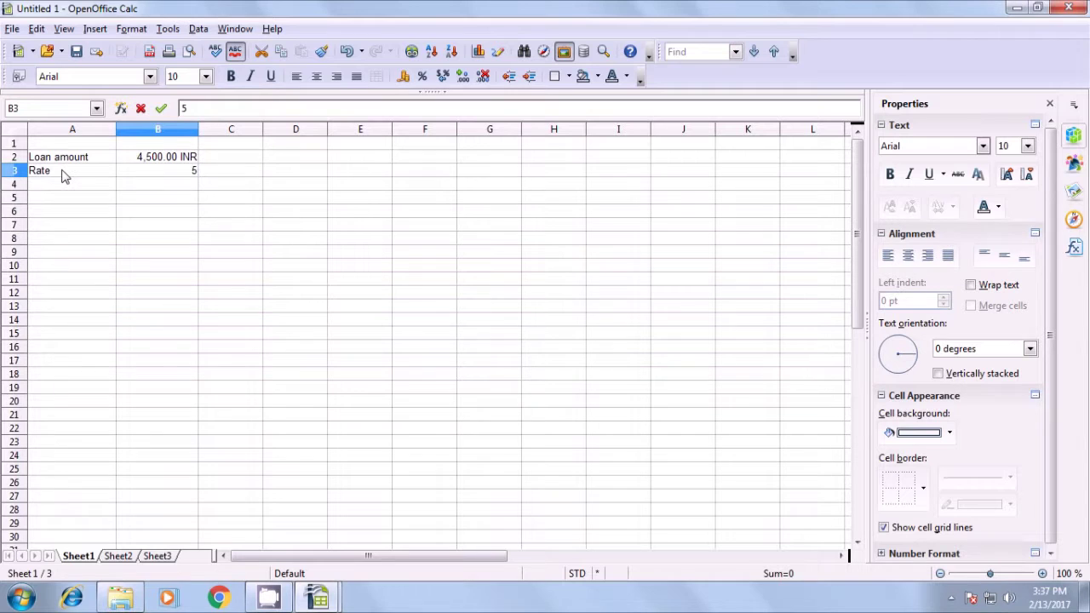
type("%")
key("Return")
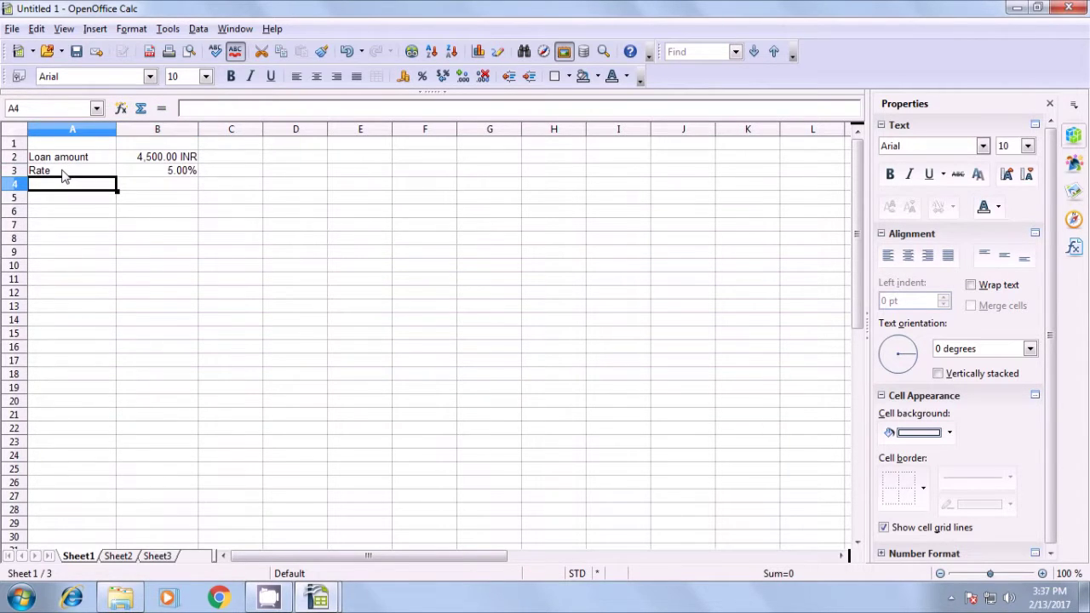
- Add a row labelled "Year" in A4 with the value 5 in B4
type("Year")
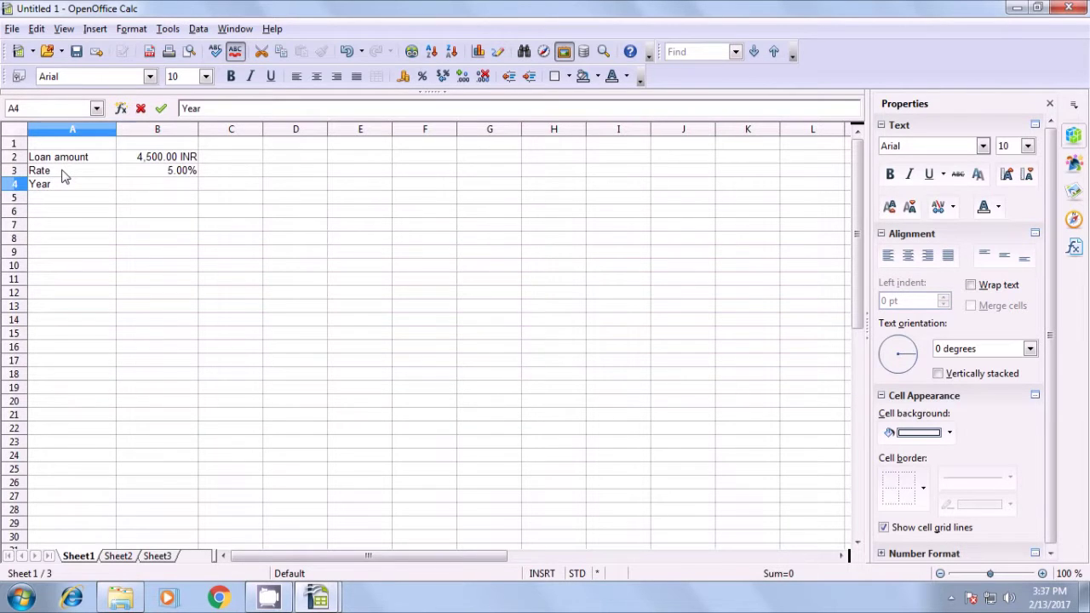
key("Tab")
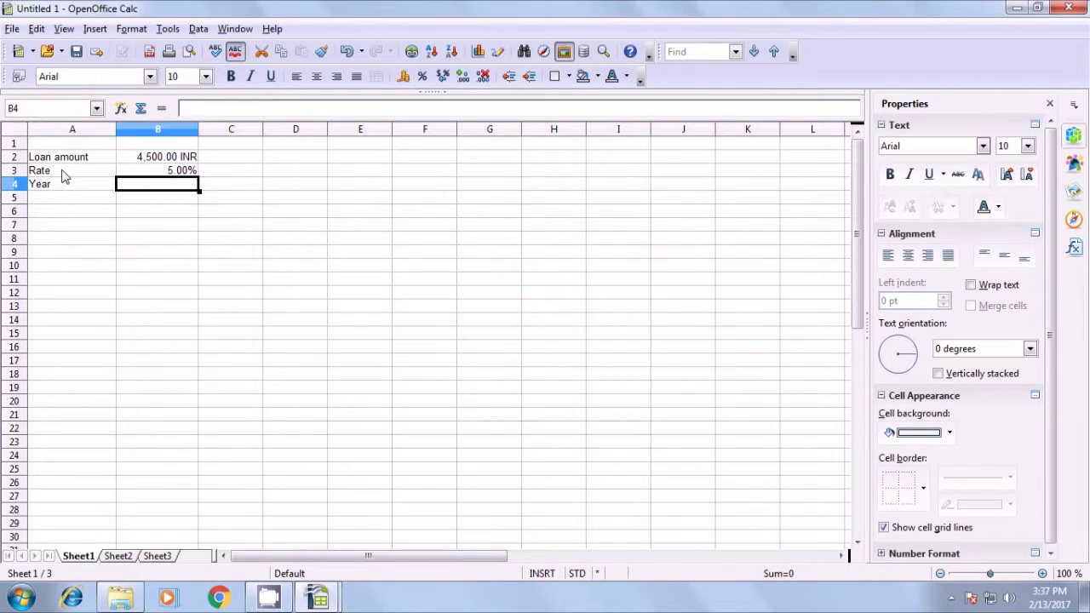
type("5")
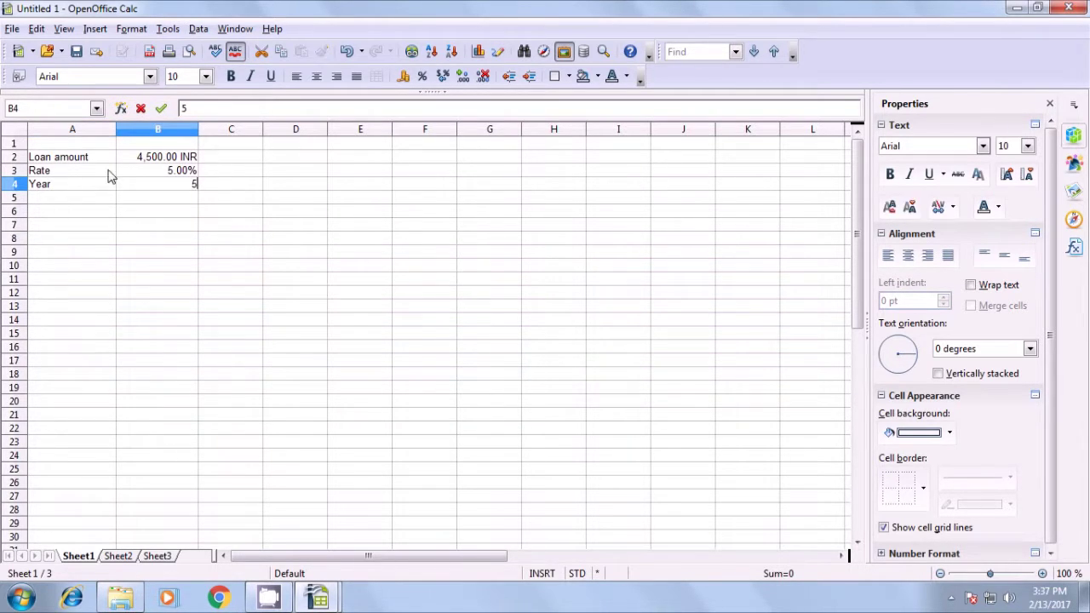
key("Return")
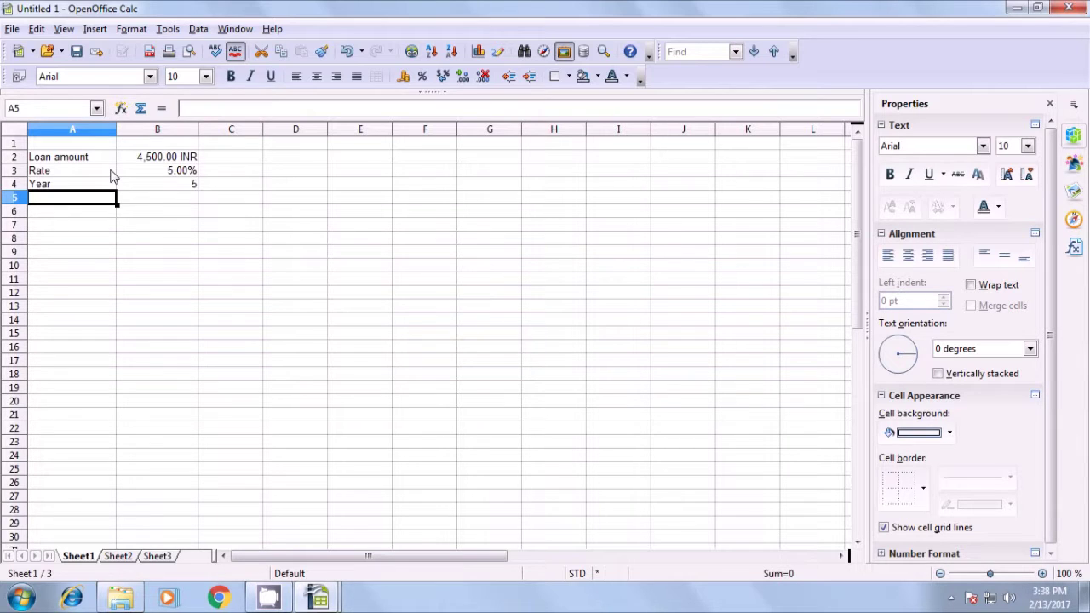
- Enter the label "monthly payment" in A5, correcting the spelling while entering it
type("m")
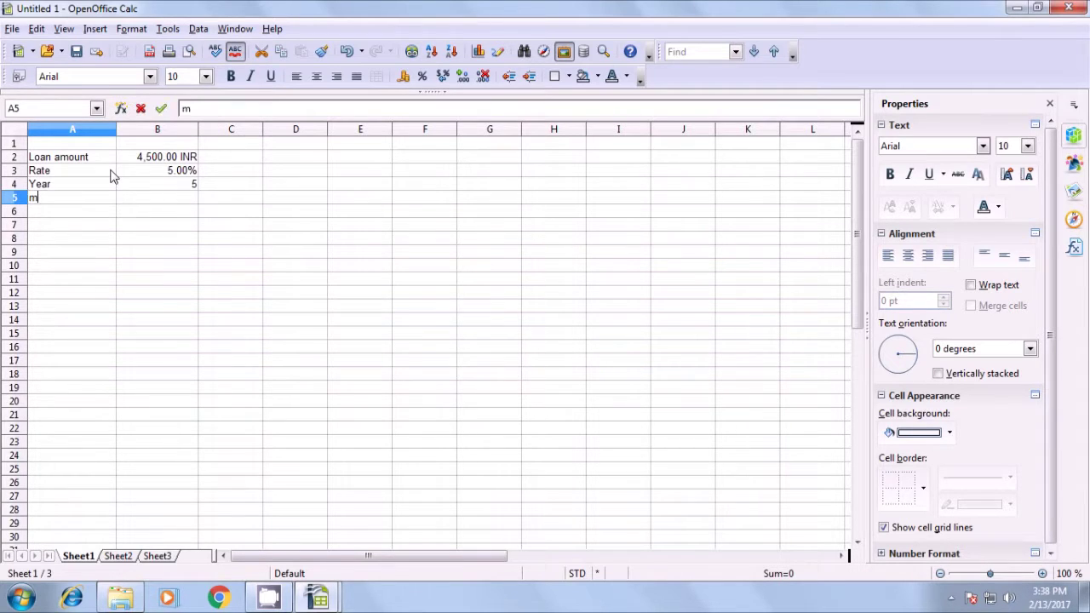
type("onthly")
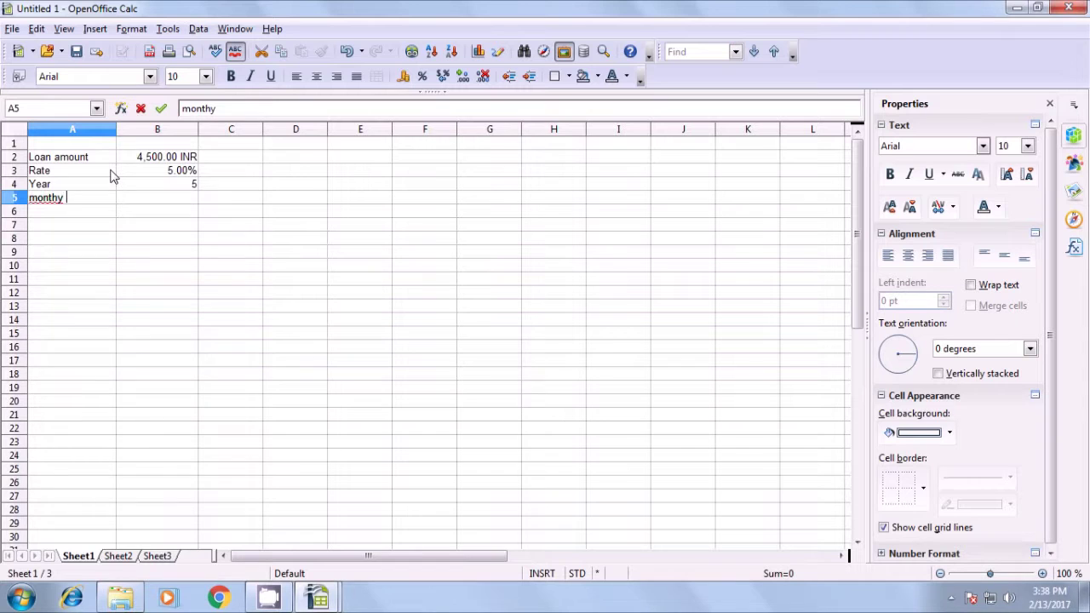
key("BackSpace")
key("BackSpace")
key("BackSpace")
type("hly paym,")
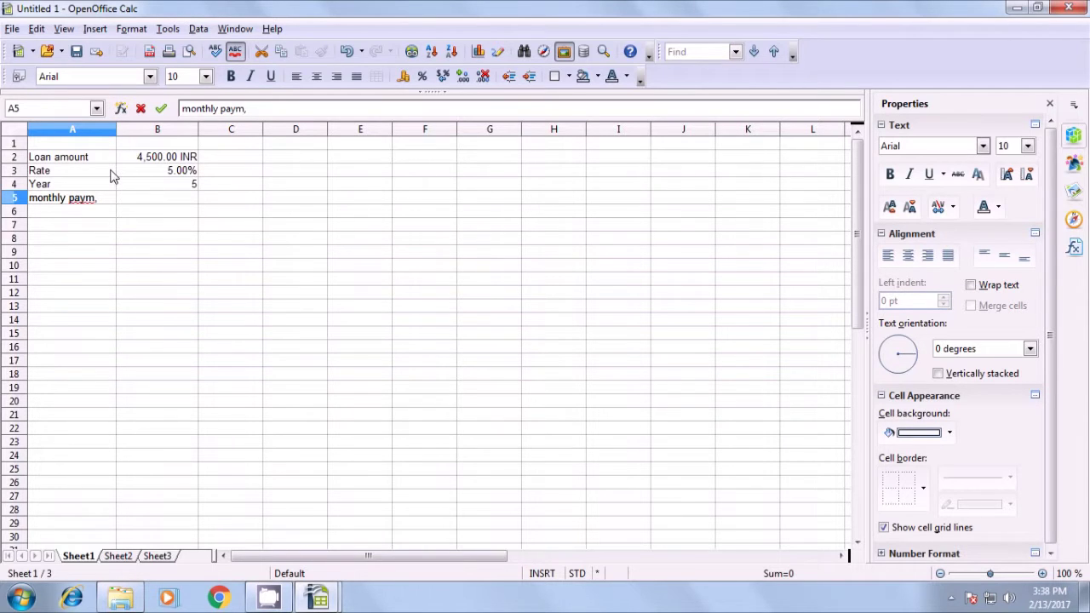
key("BackSpace")
type("emy")
key("BackSpace")
key("BackSpace")
type("nt")
key("Tab")
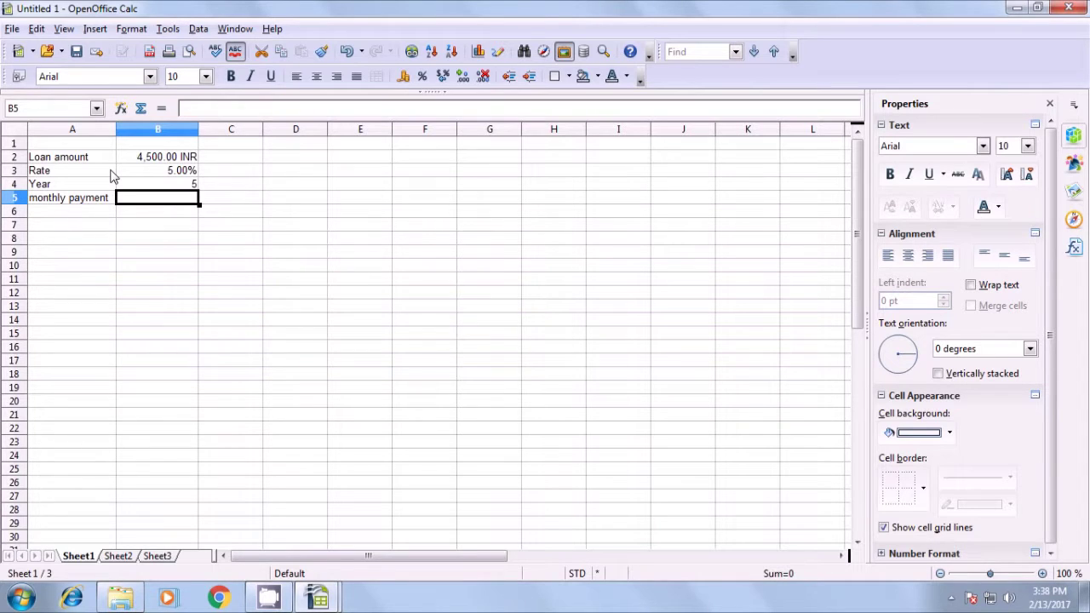
- Replace the label in A5 with "2 month payment"
key("shift+Tab")
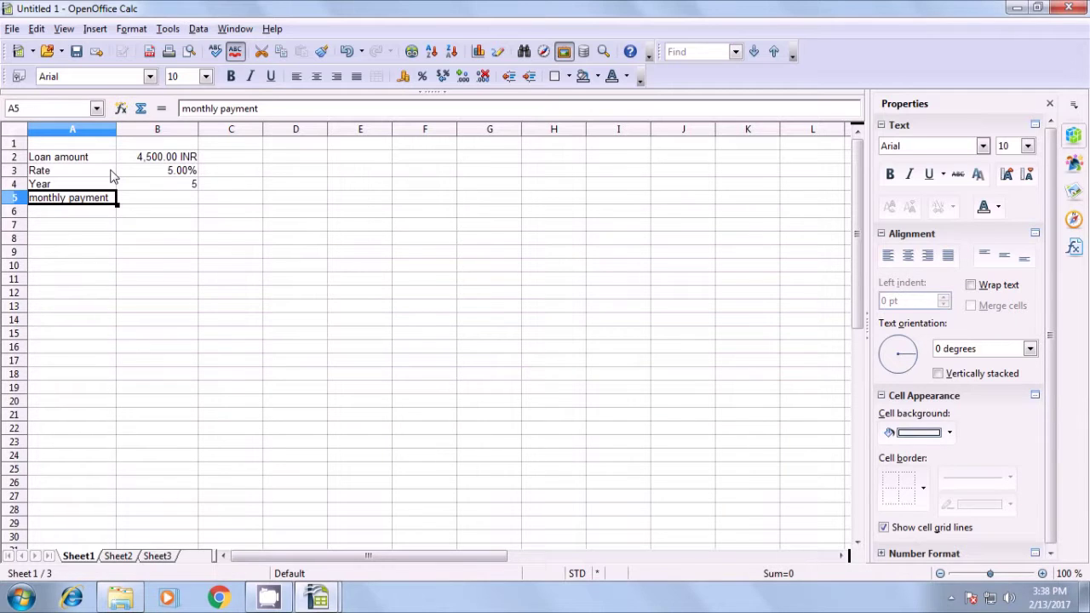
type("2")
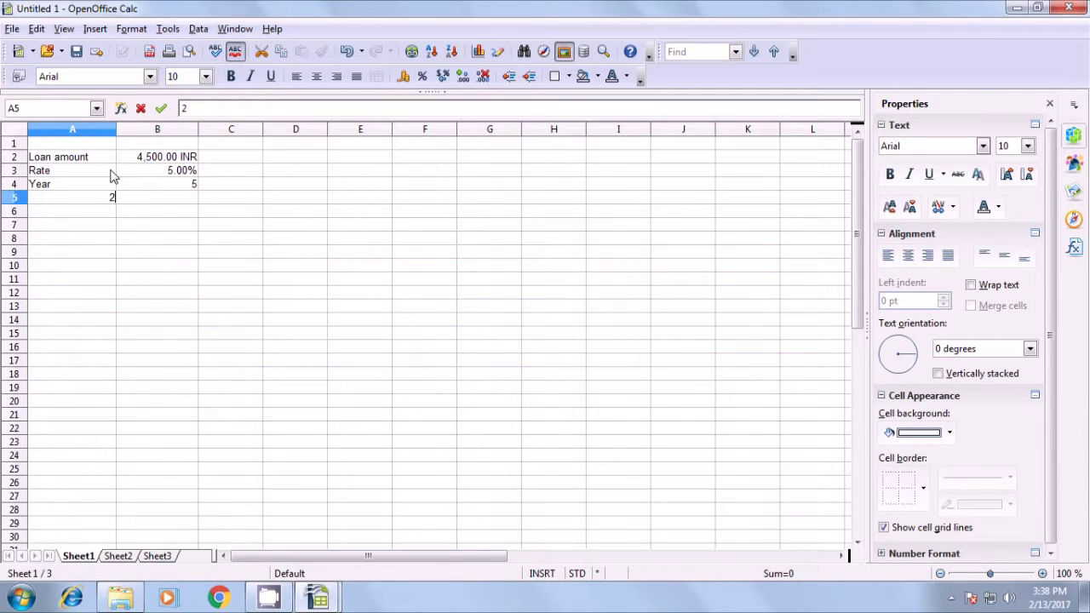
type(" month paym,en")
key("BackSpace")
key("BackSpace")
key("BackSpace")
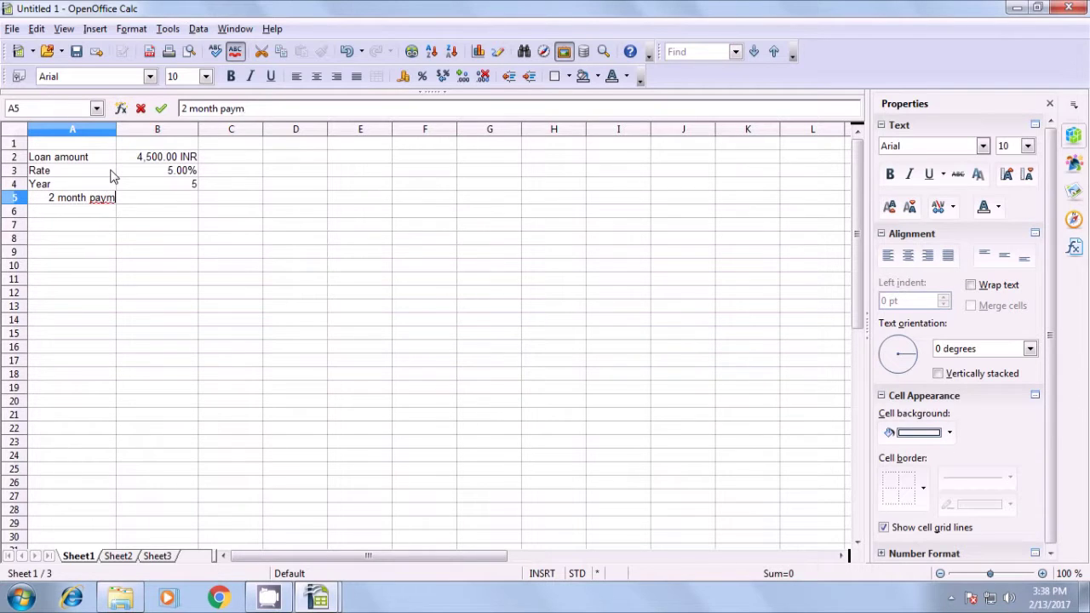
type("ent")
key("Tab")
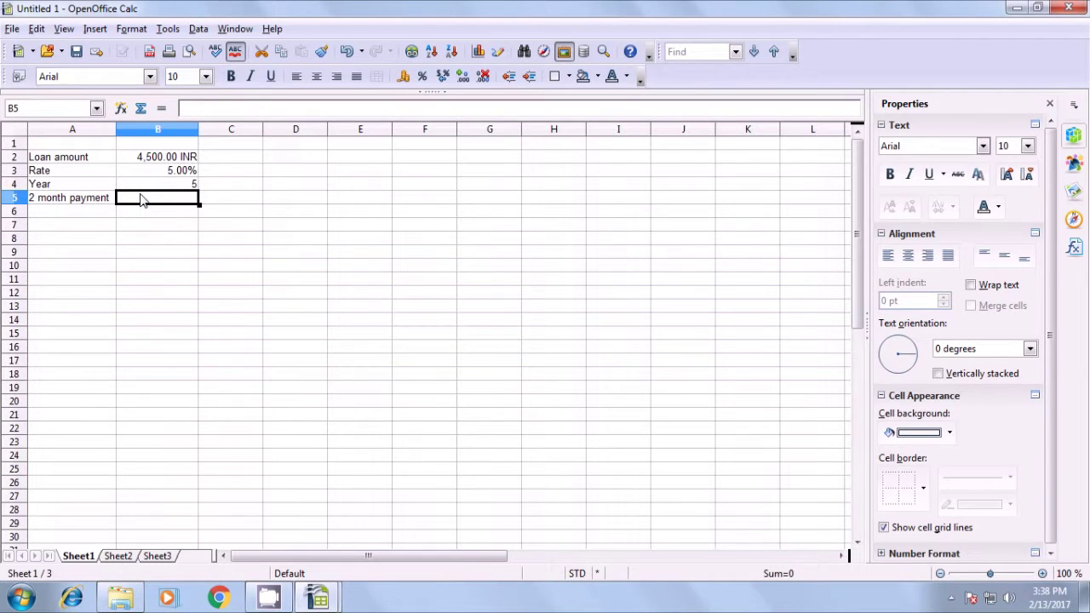
- Calculate the monthly loan payment in B5 with the formula =PMT(B3/12;B4*12;B2;1)
type("=")
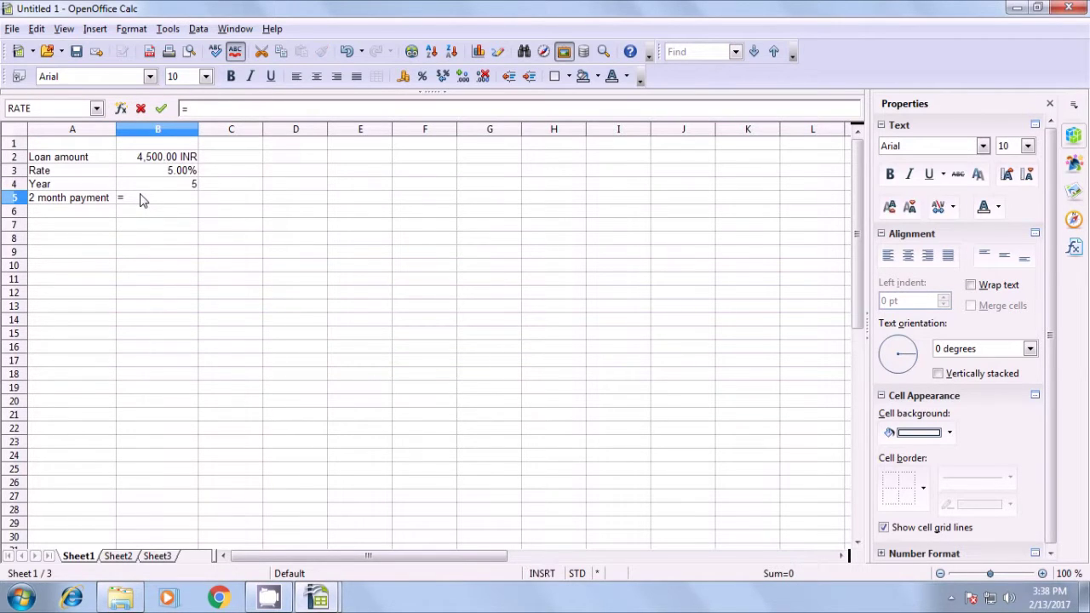
type("pmt(")
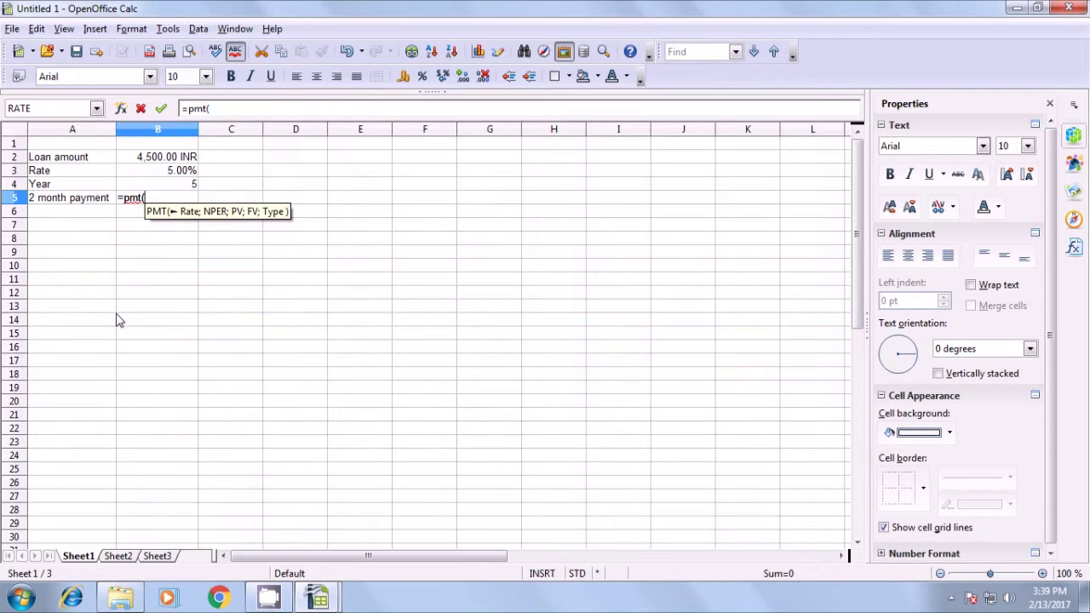
left_click(168, 172)
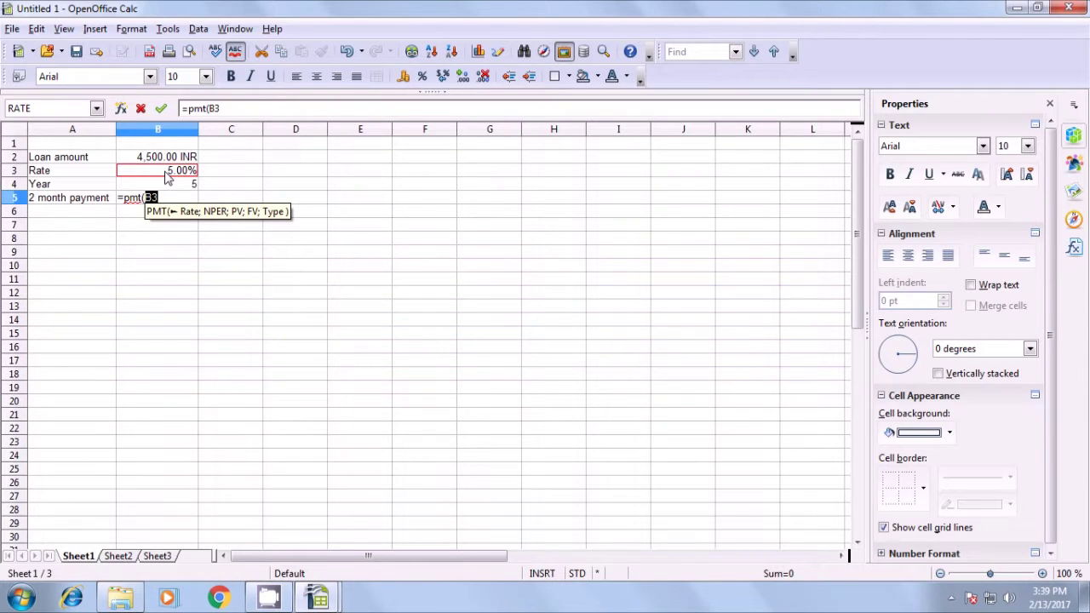
type("/12")
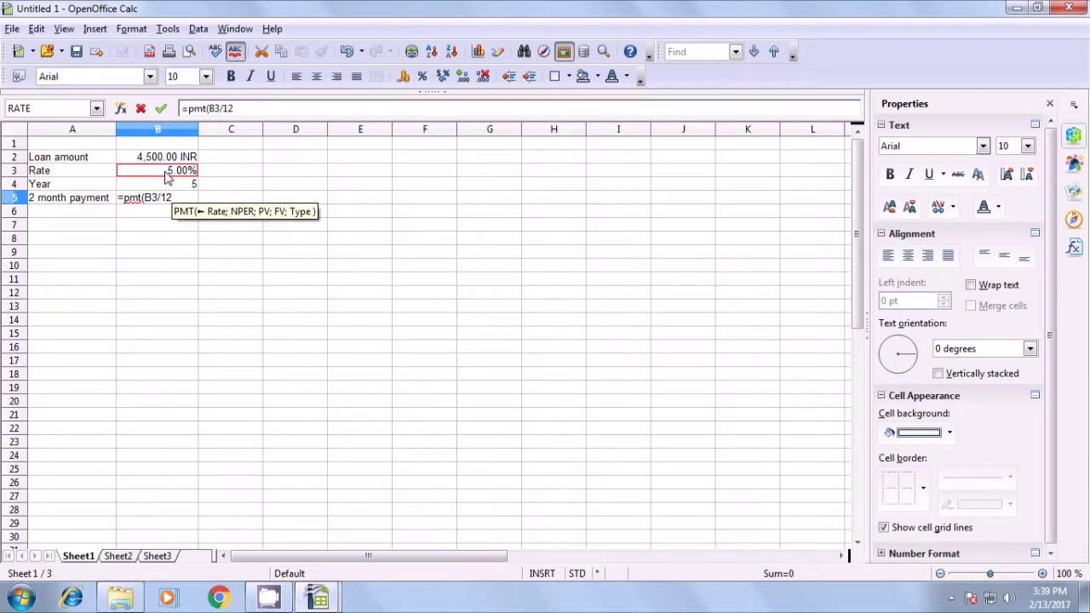
type(";")
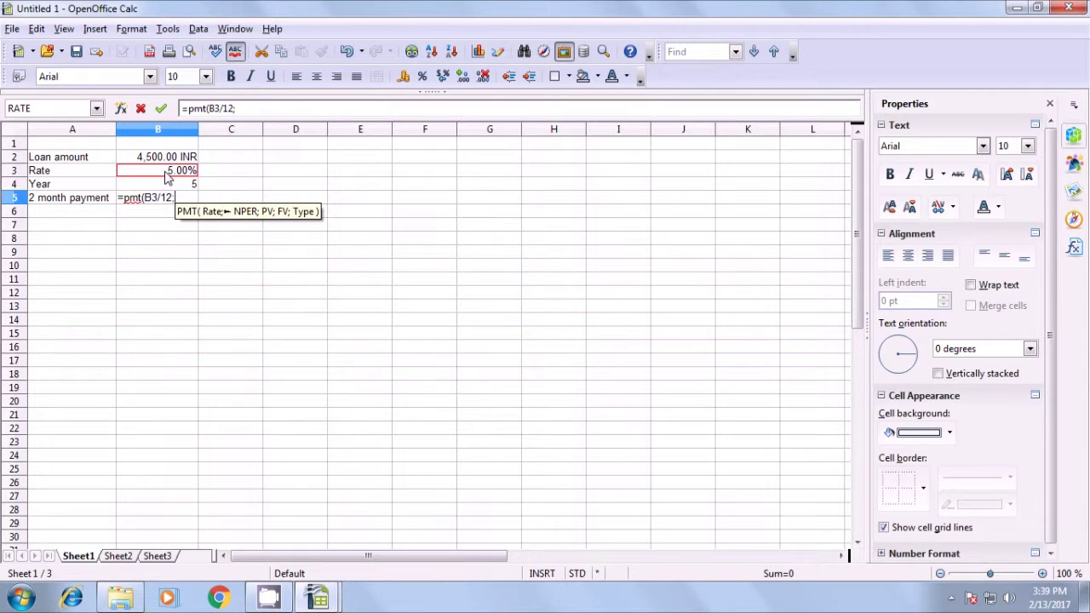
left_click(180, 186)
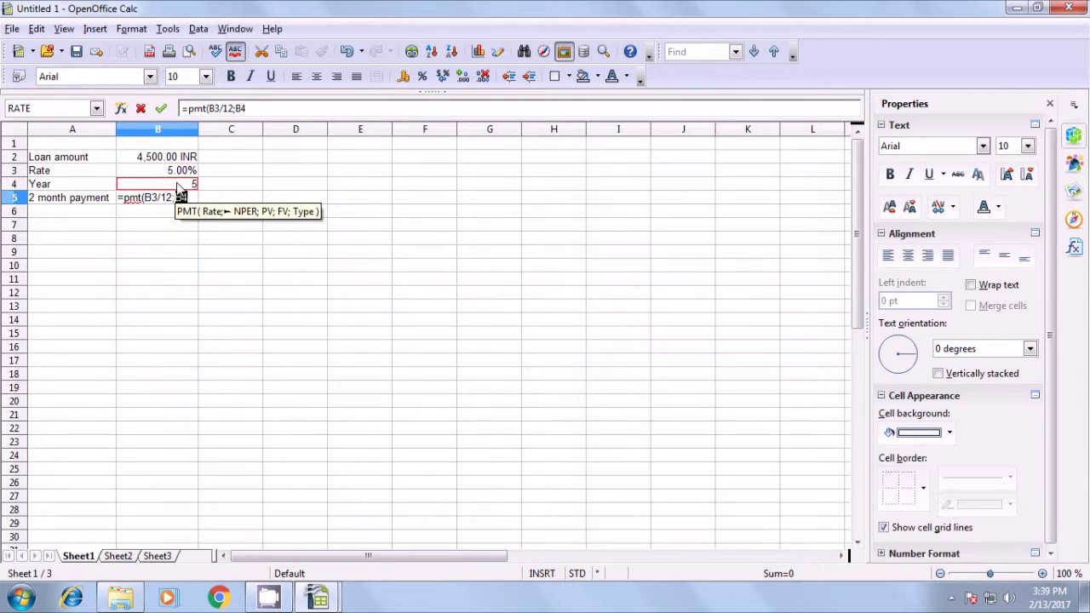
type("8")
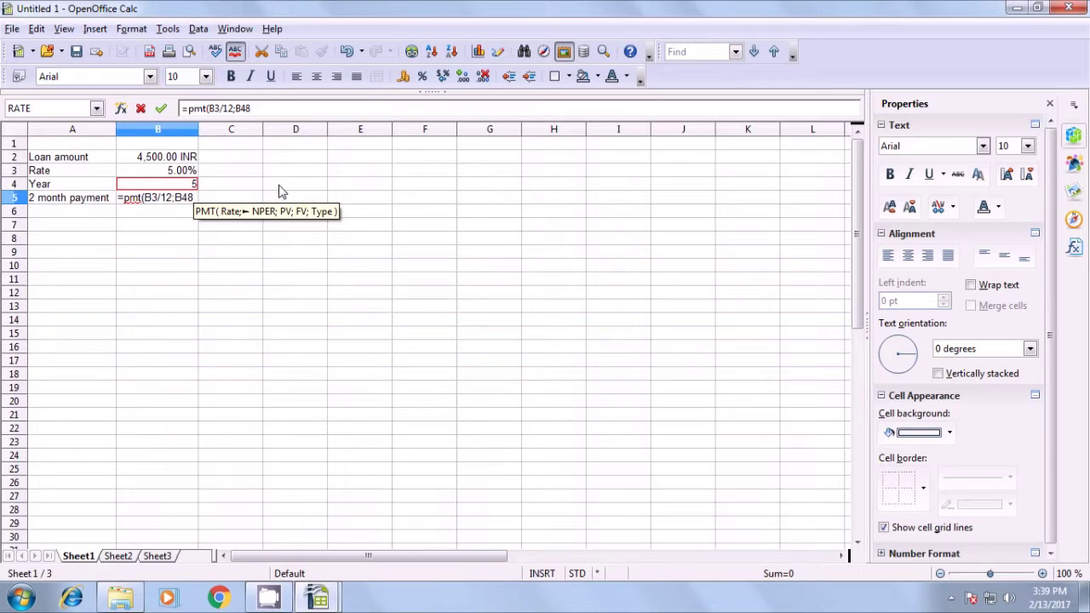
key("BackSpace")
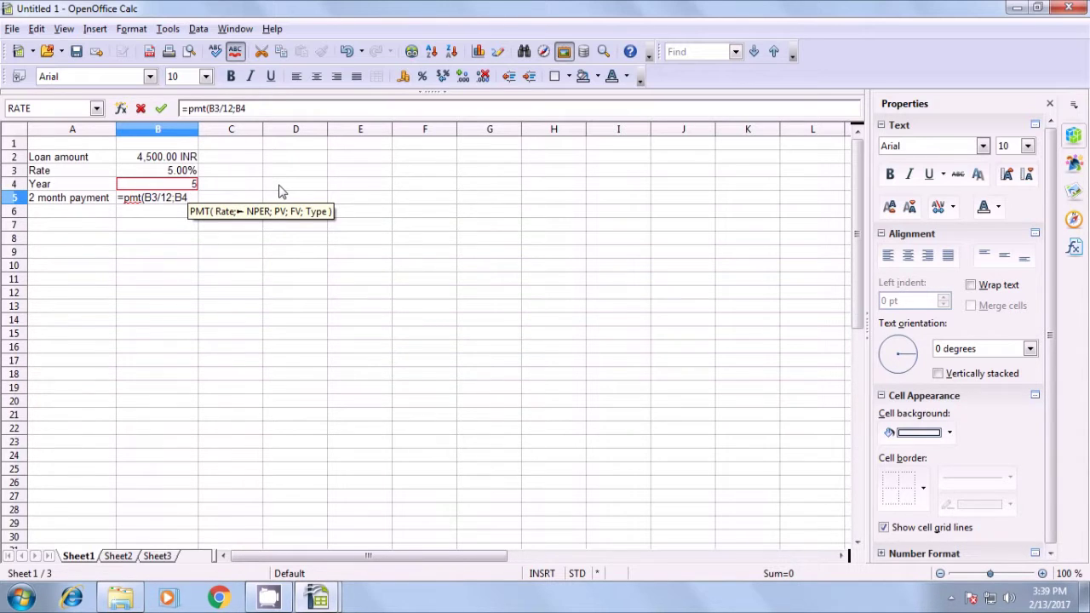
type("*")
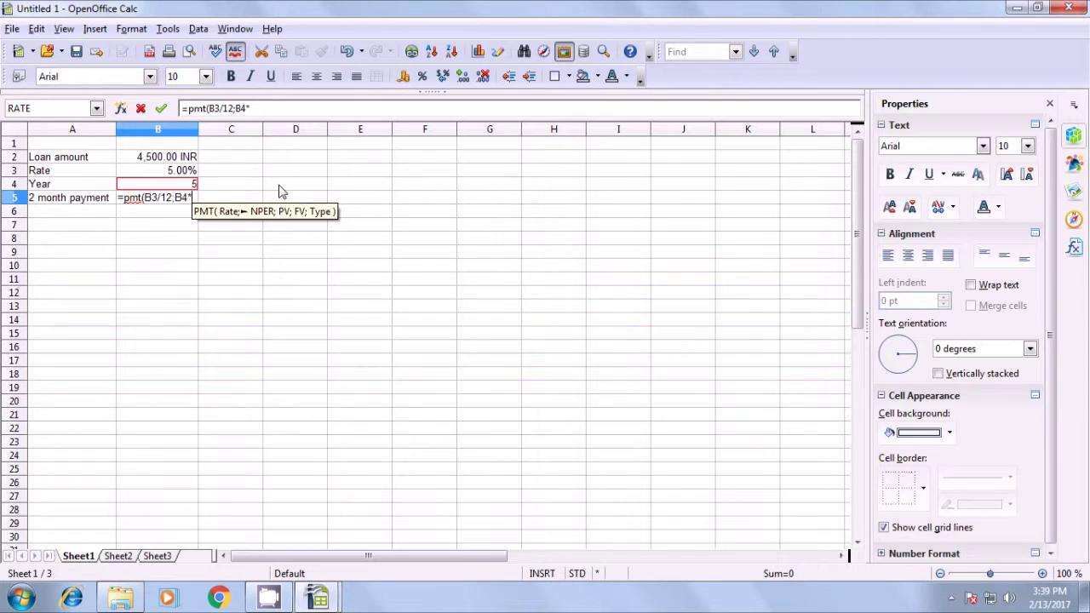
type("12;")
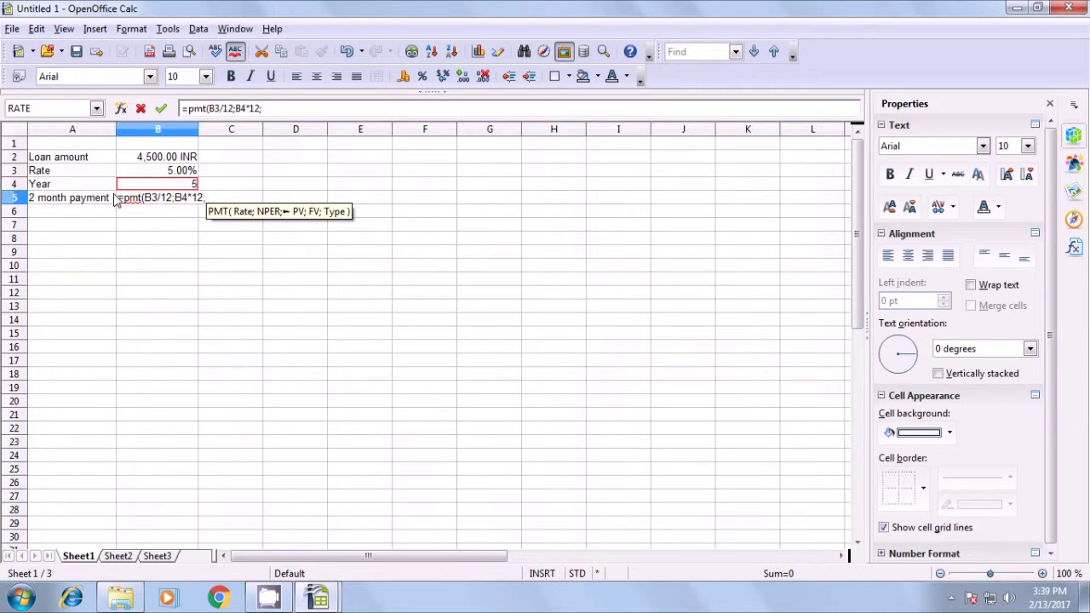
left_click(158, 158)
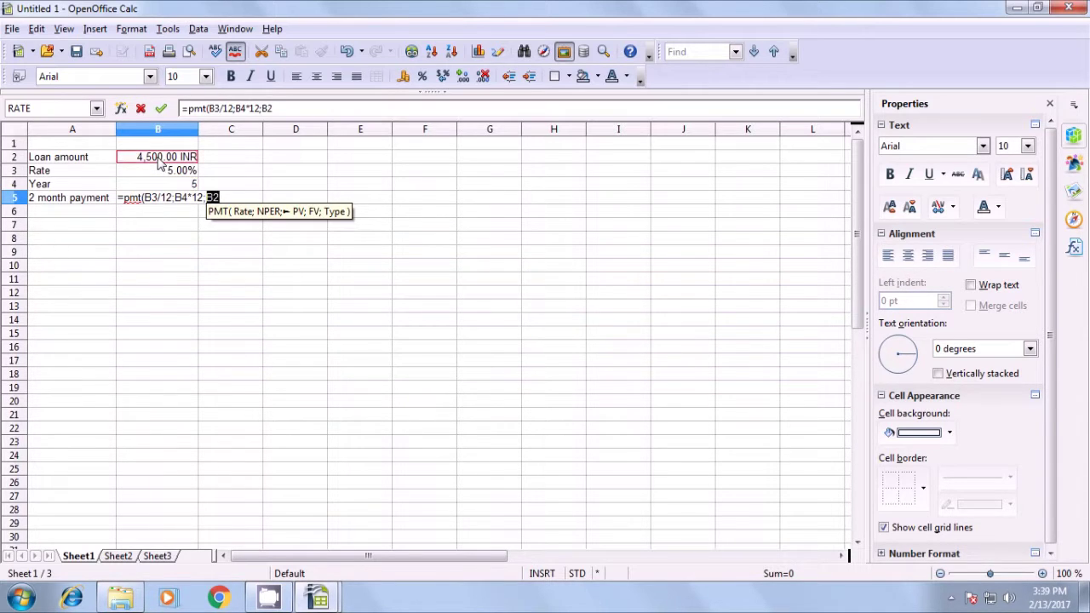
type(";1")
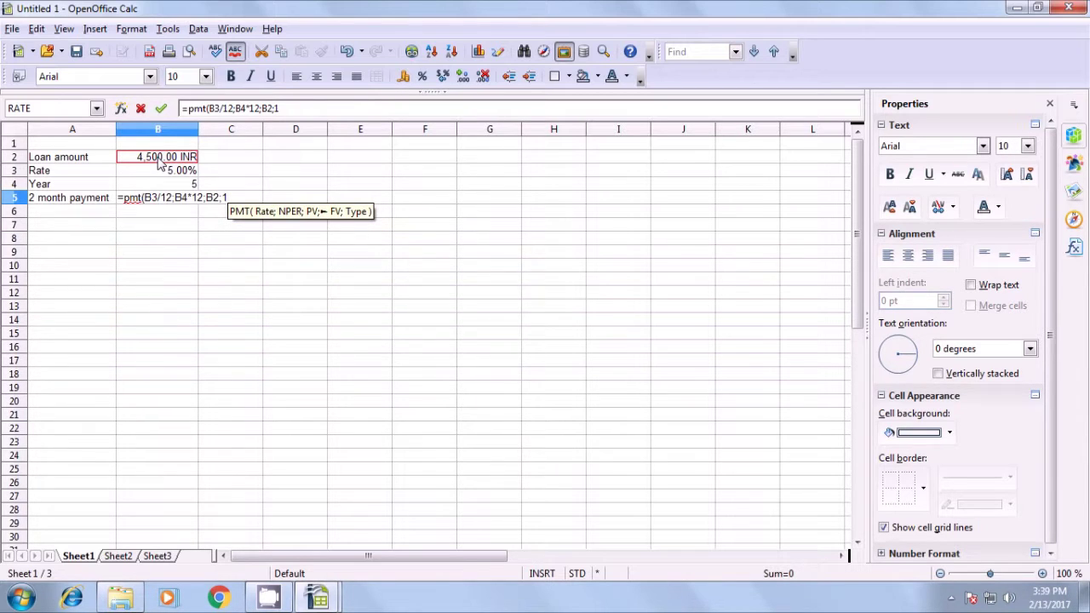
type(")")
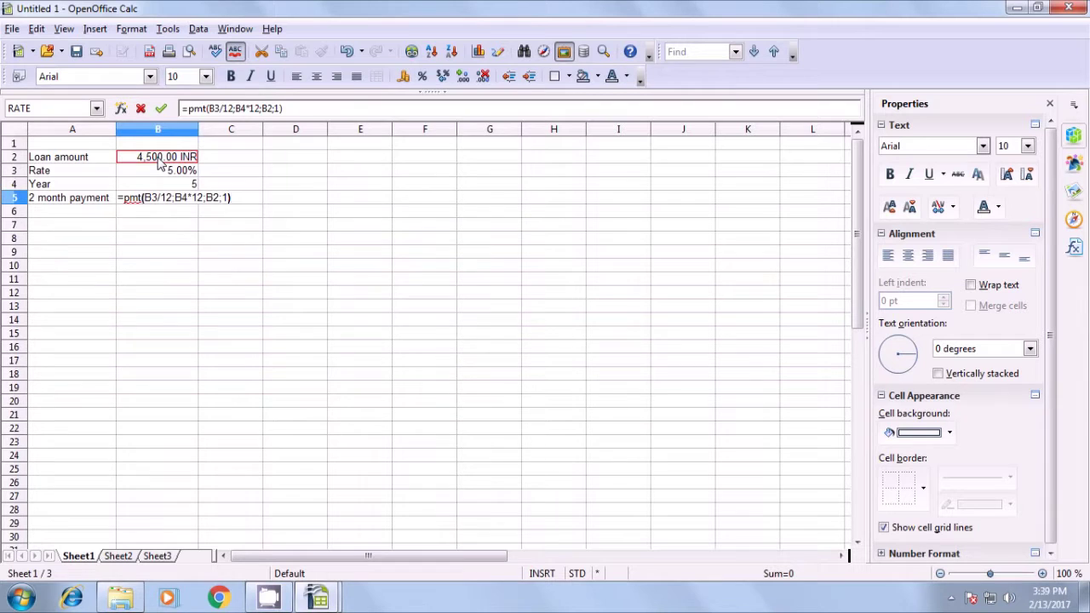
key("Return")
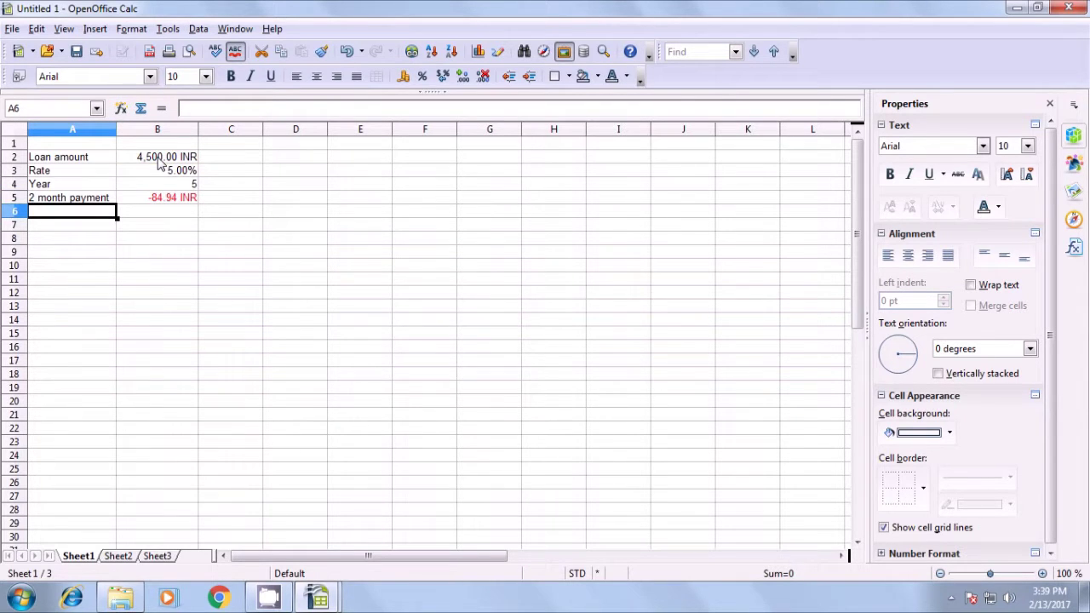
left_click(172, 201)
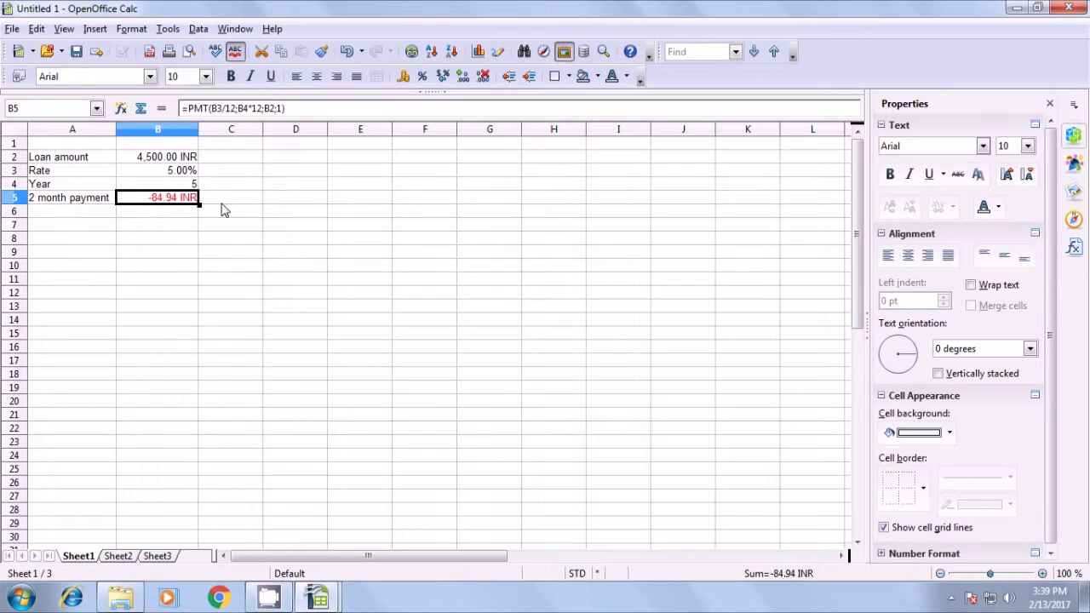
left_click(228, 204)
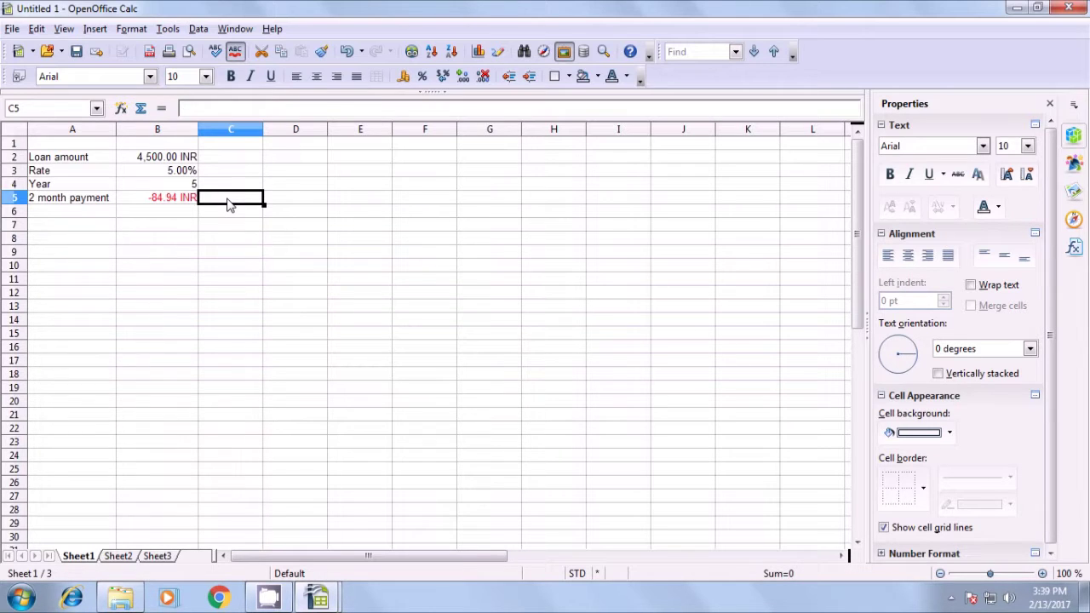
- Change the label in A5 to "1 month payment"
double_click(53, 204)
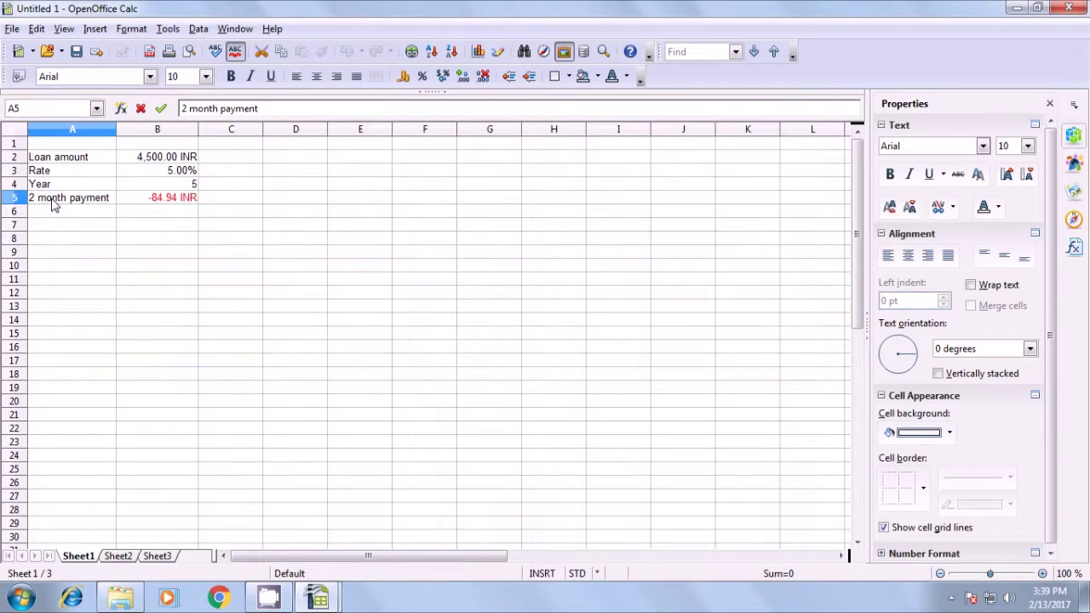
key("BackSpace")
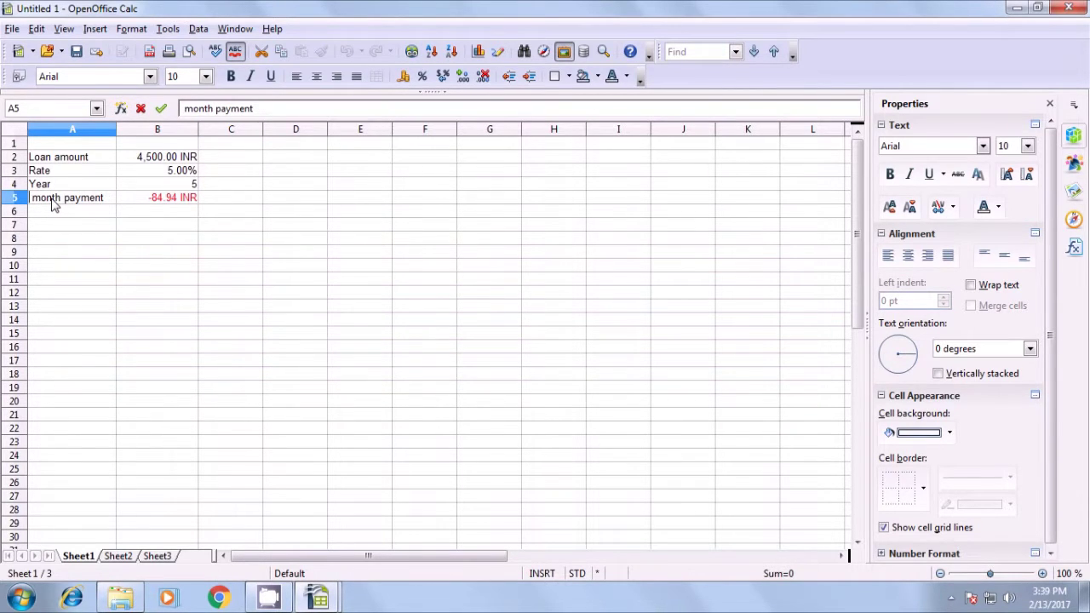
type("1")
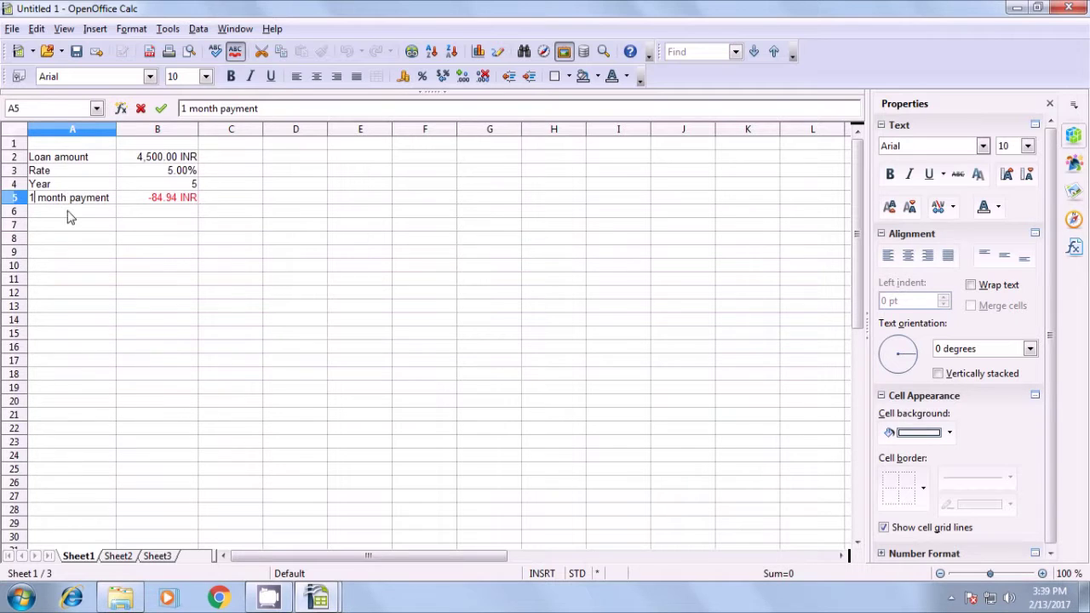
- Add a row labelled "2 month" in A6 with the formula =B5*2 in B6
left_click(70, 213)
type("2 month")
left_click(149, 221)
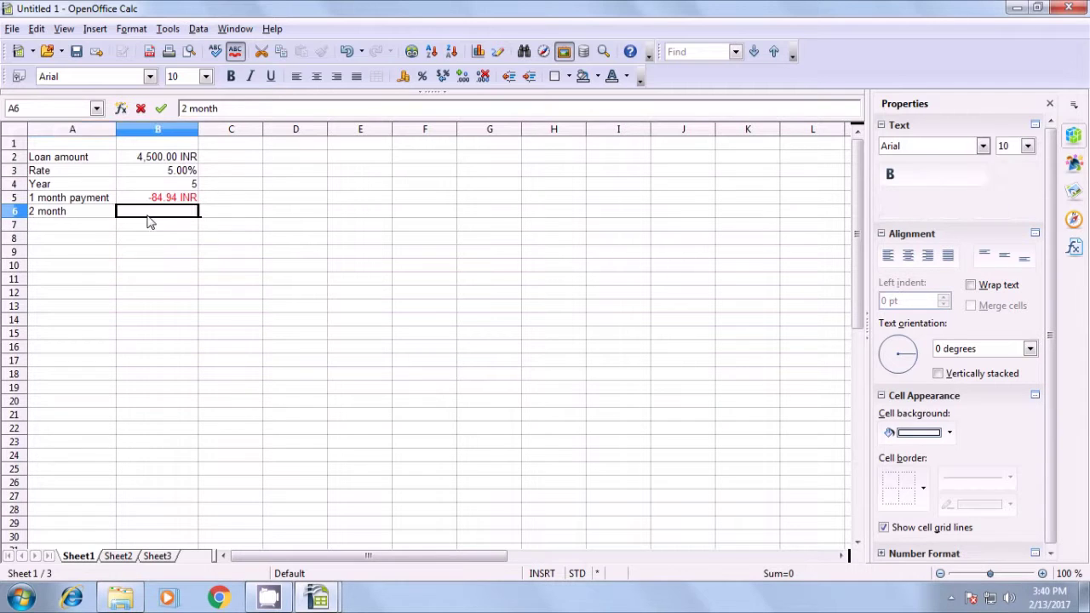
type("=")
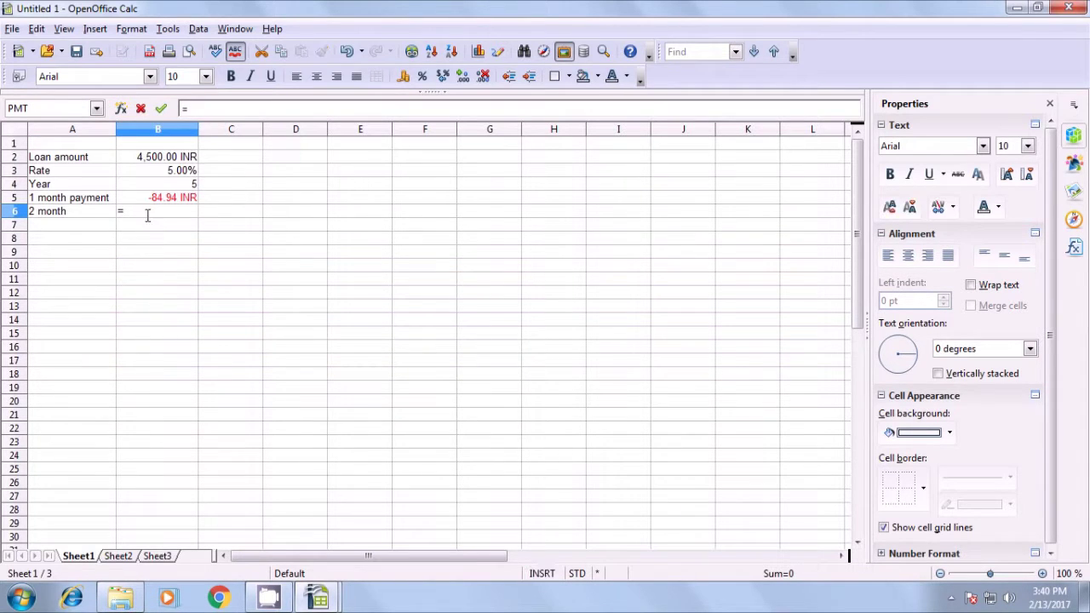
left_click(154, 204)
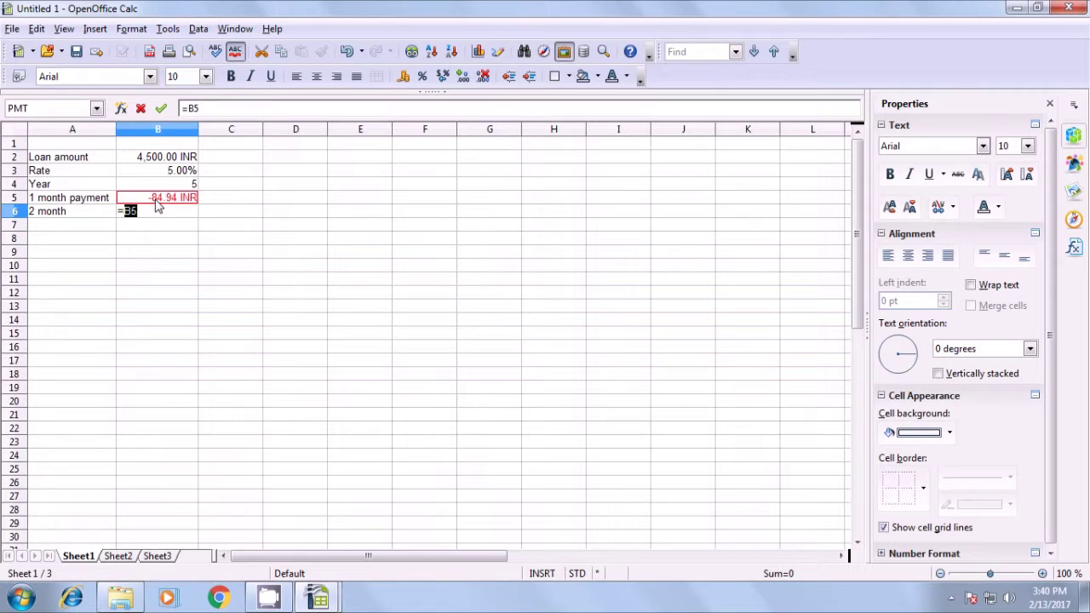
type("*2")
key("Return")
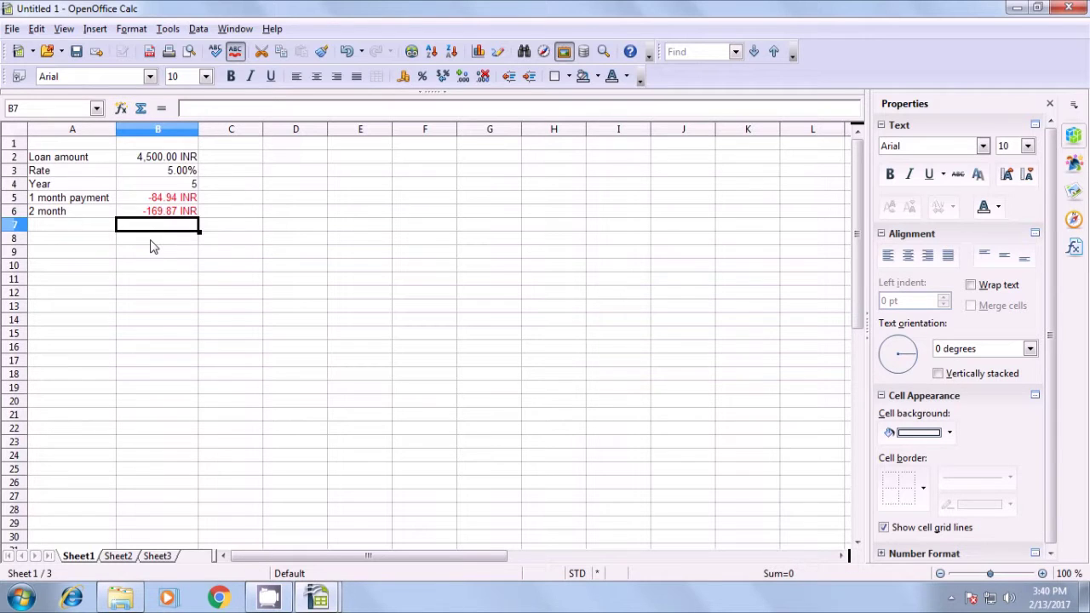
left_click(151, 242)
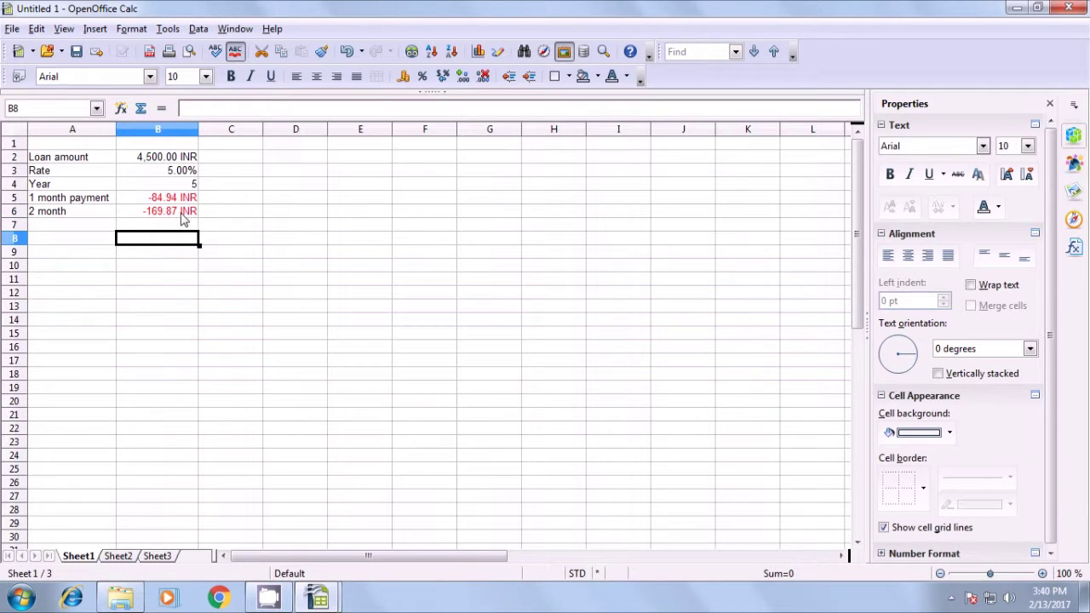
left_click(177, 216)
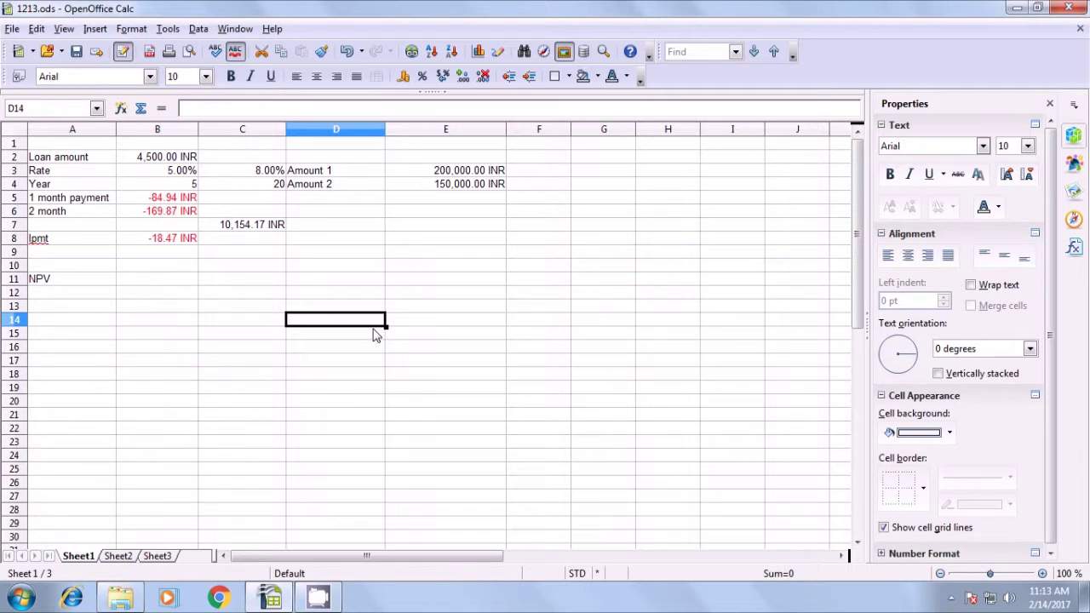
- Calculate the net present value of Amount 1 and Amount 2 in B11 with the formula =NPV(B3/12;E3;E4)
left_click(367, 174)
left_click(442, 175)
left_click(349, 188)
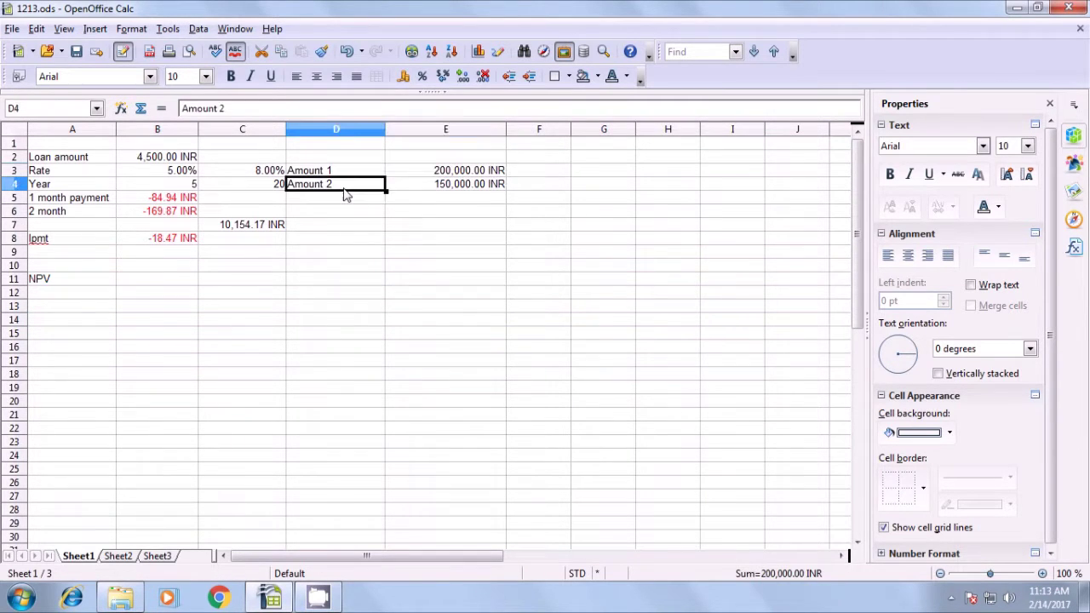
left_click(450, 184)
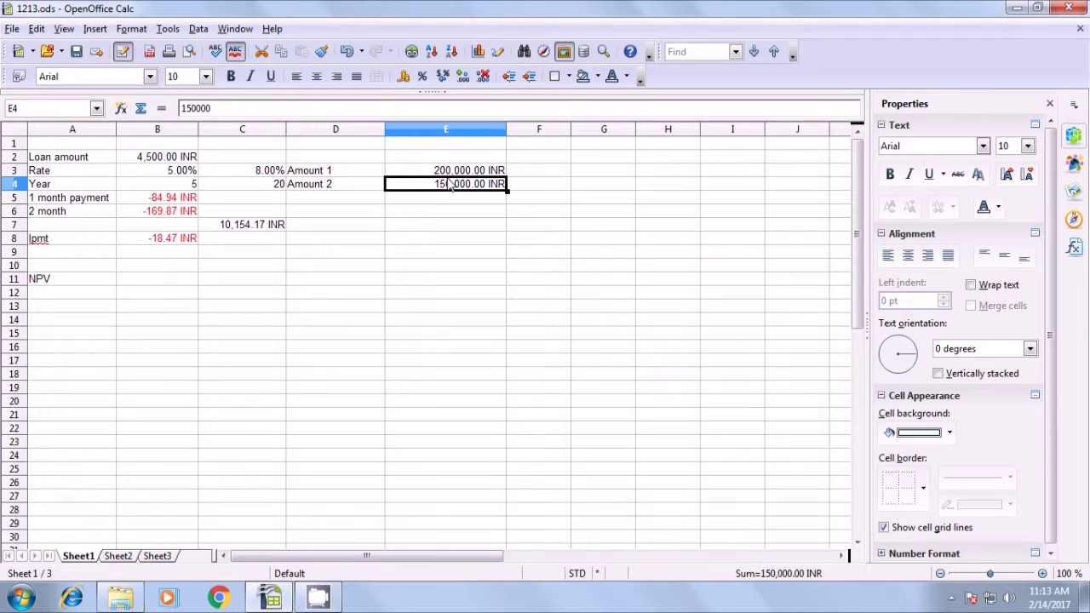
left_click(152, 286)
type("=")
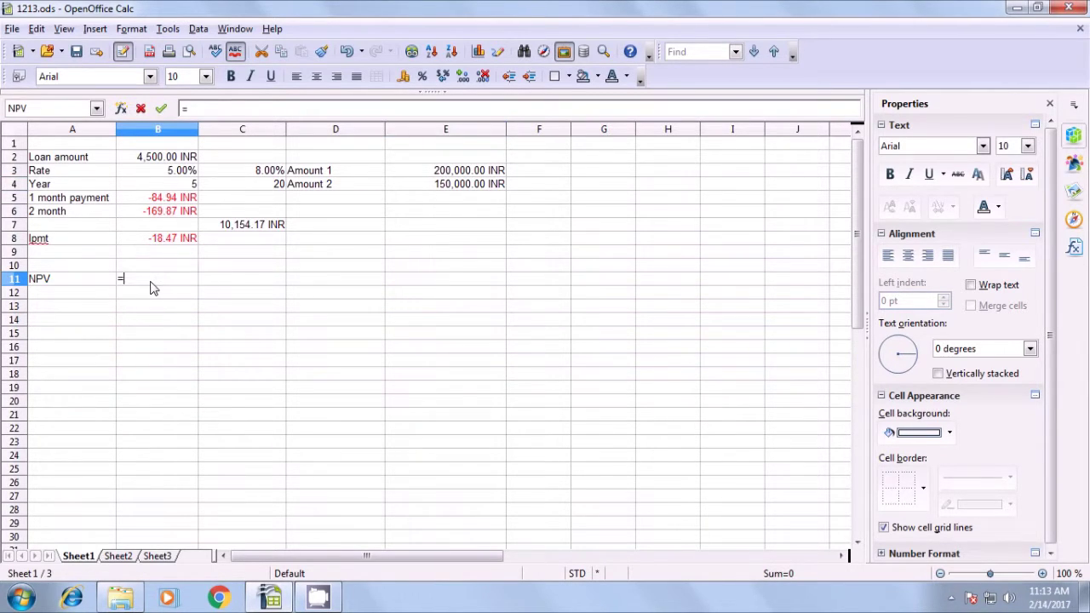
type("npv(")
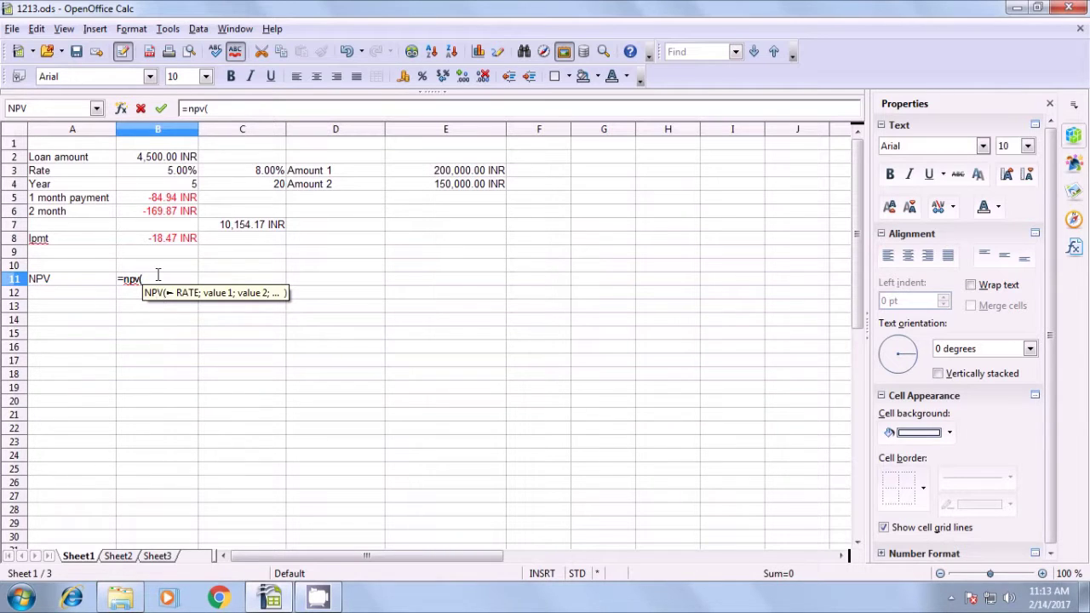
left_click(176, 176)
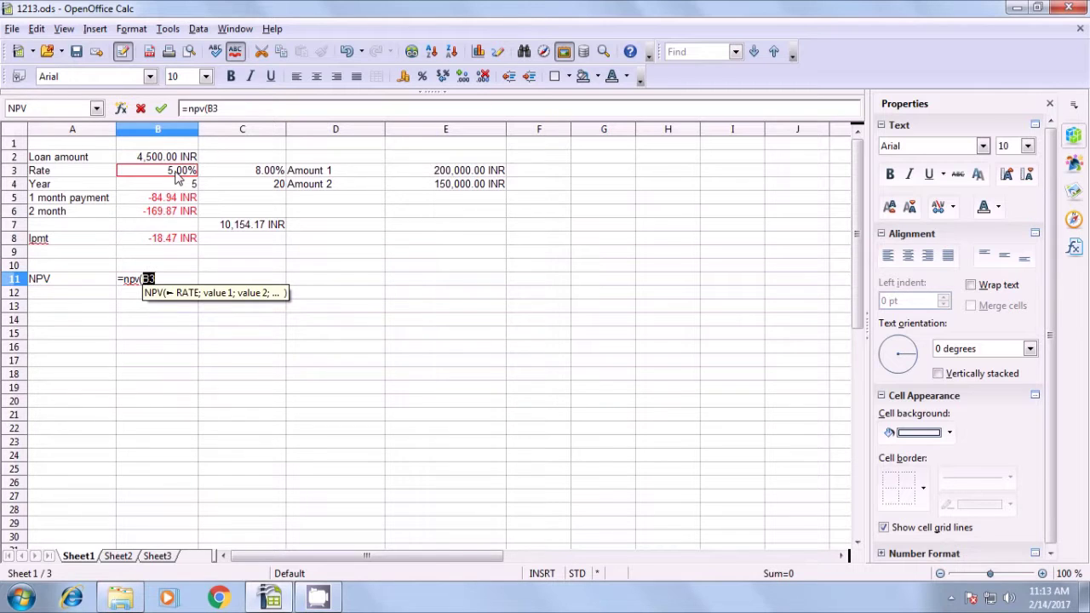
type("/")
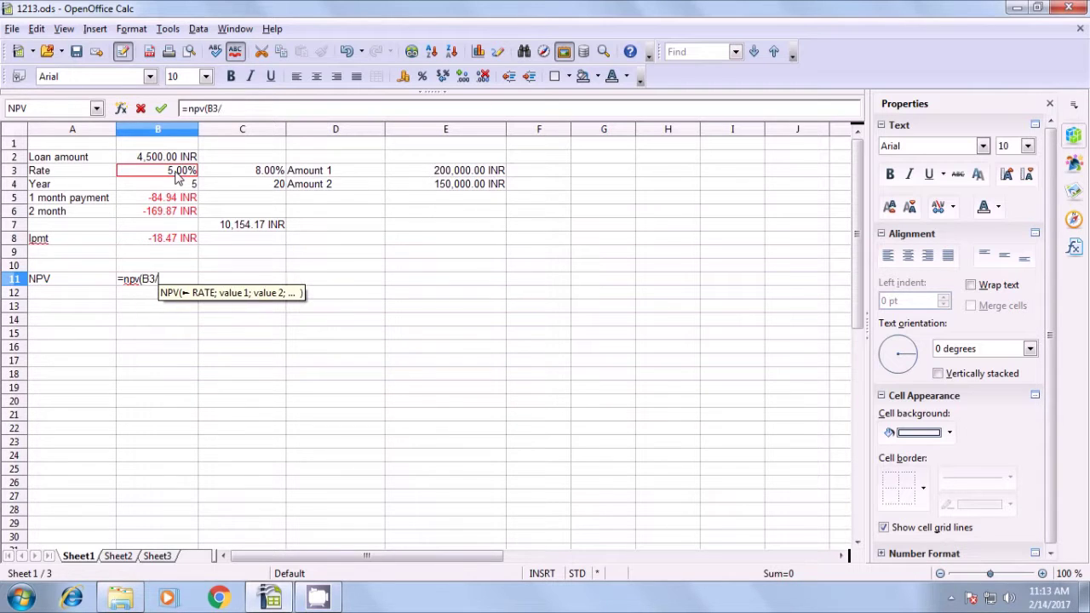
type("12;")
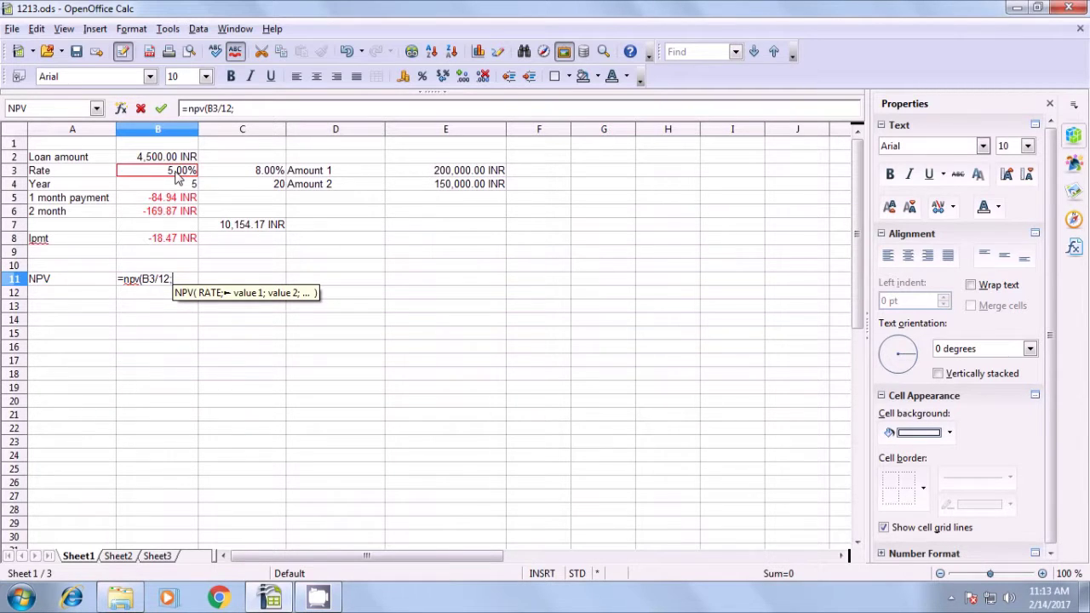
left_click(452, 171)
type(";")
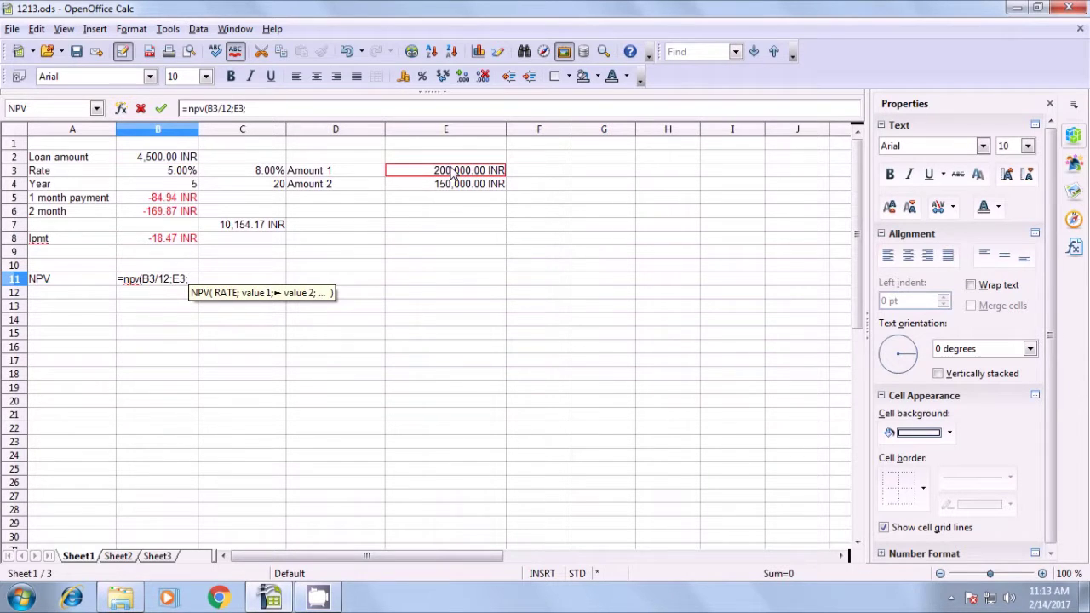
left_click(465, 194)
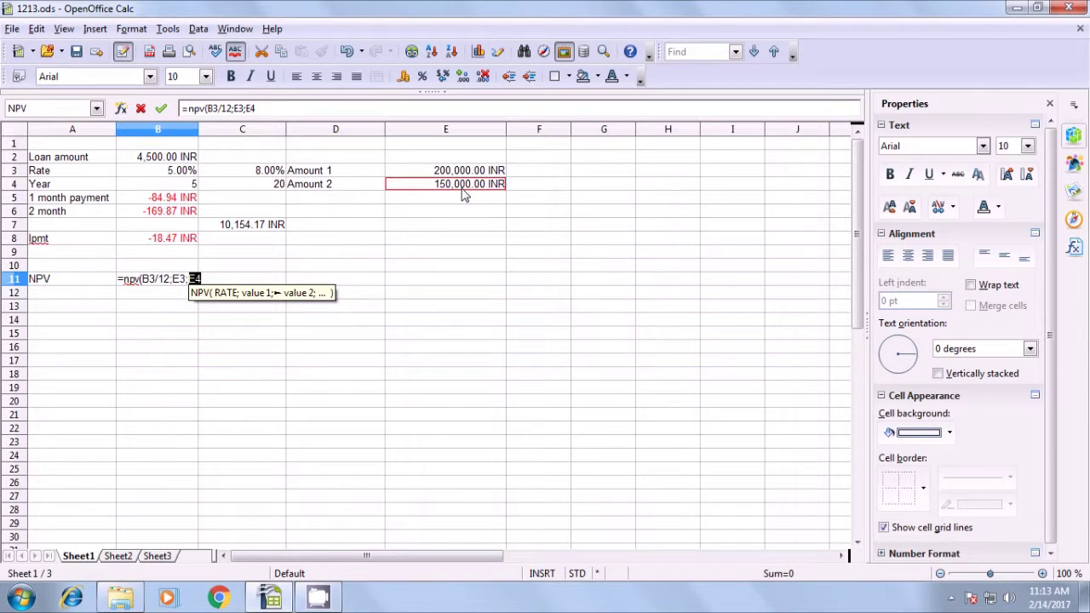
type(")")
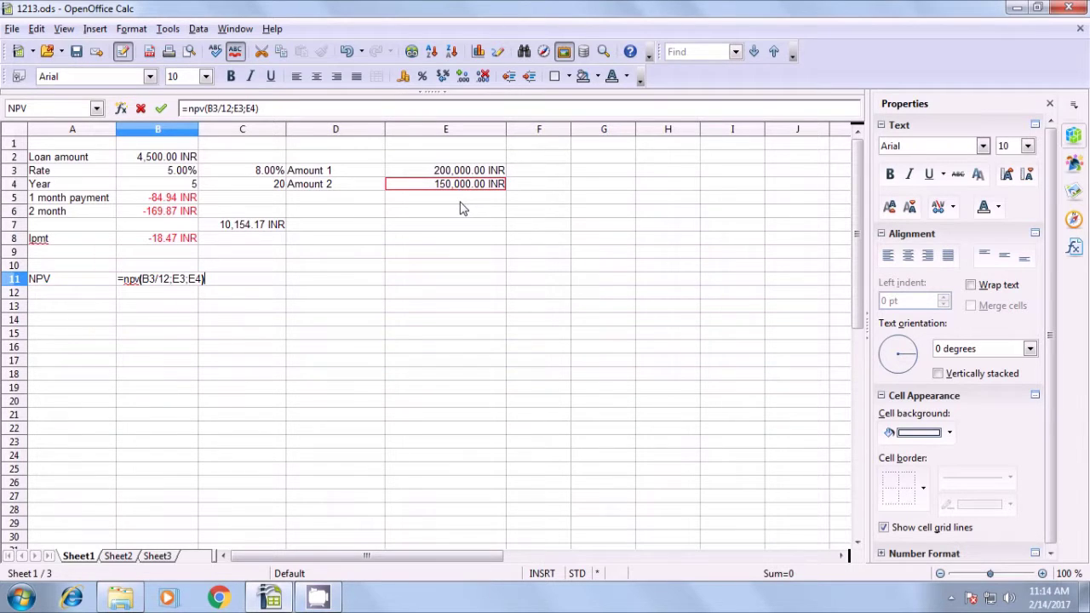
key("Return")
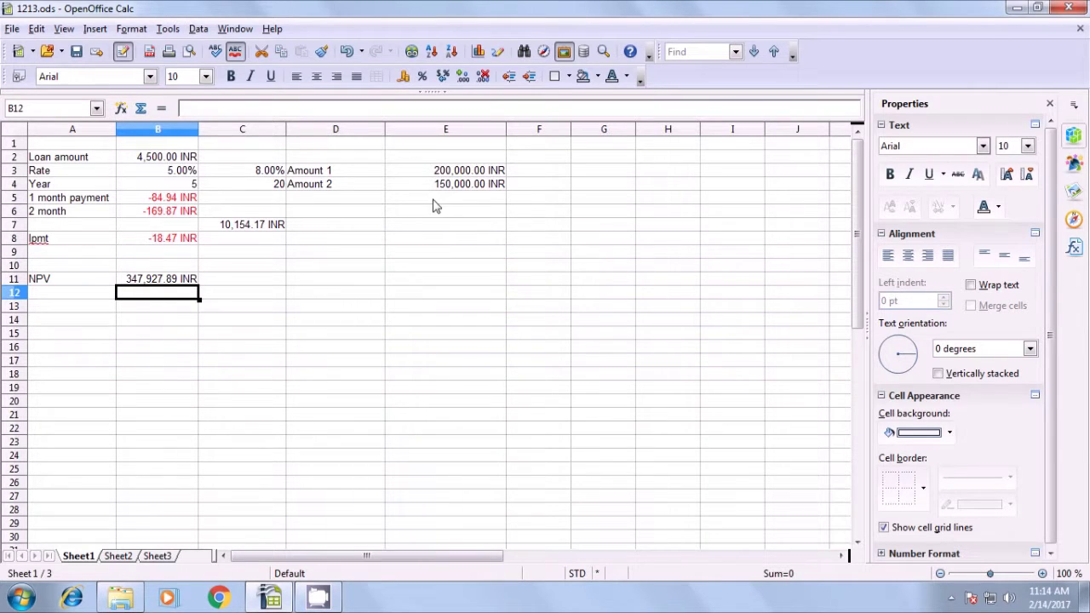
left_click(157, 283)
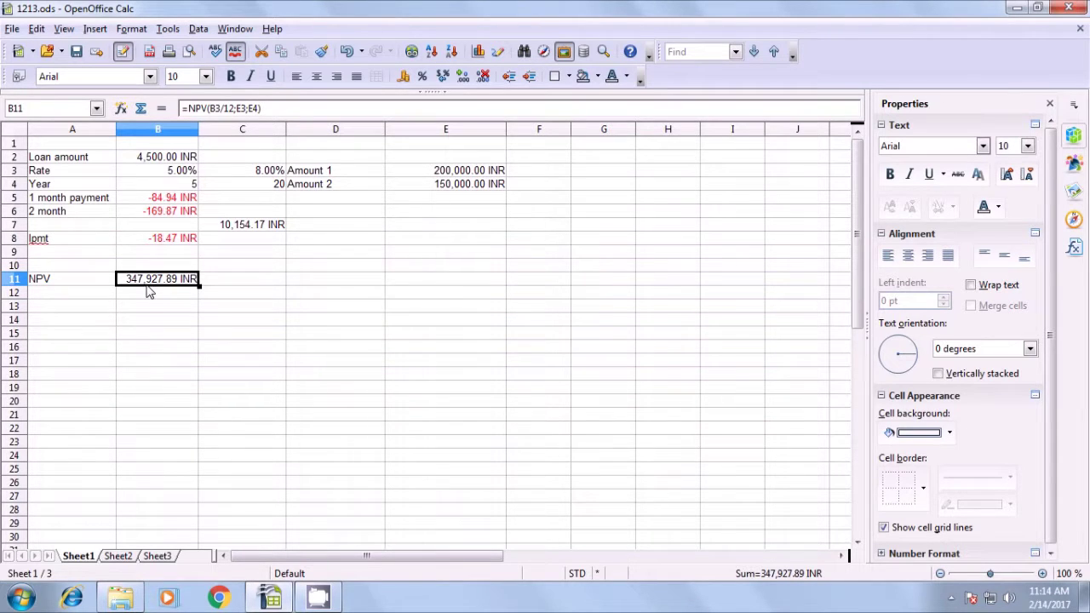
left_click(146, 315)
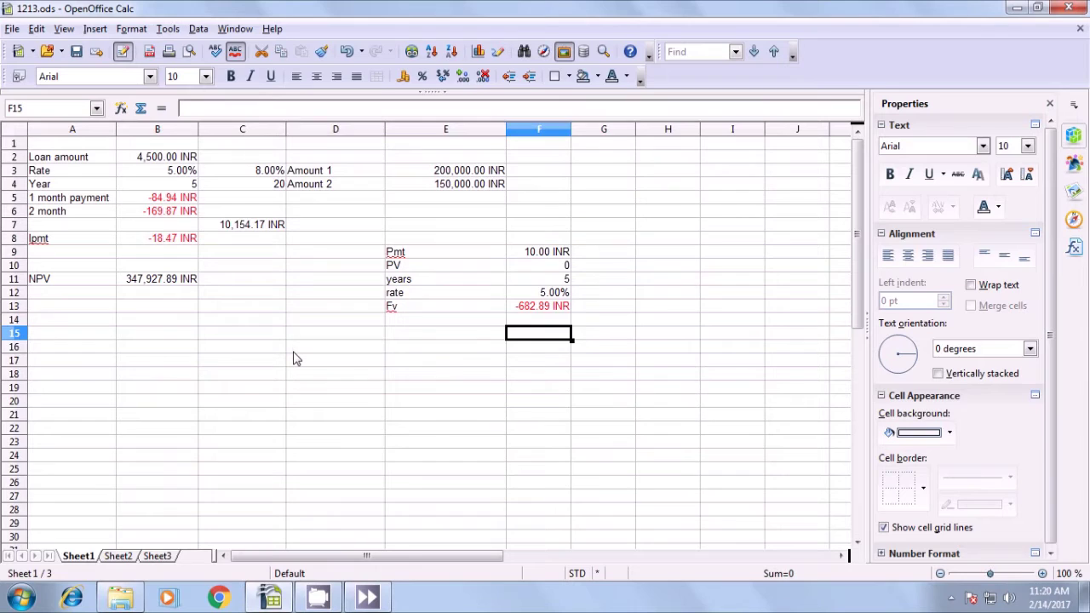
- Enter the label "Product A" in A16 and "Product B" in A17
left_click(294, 356)
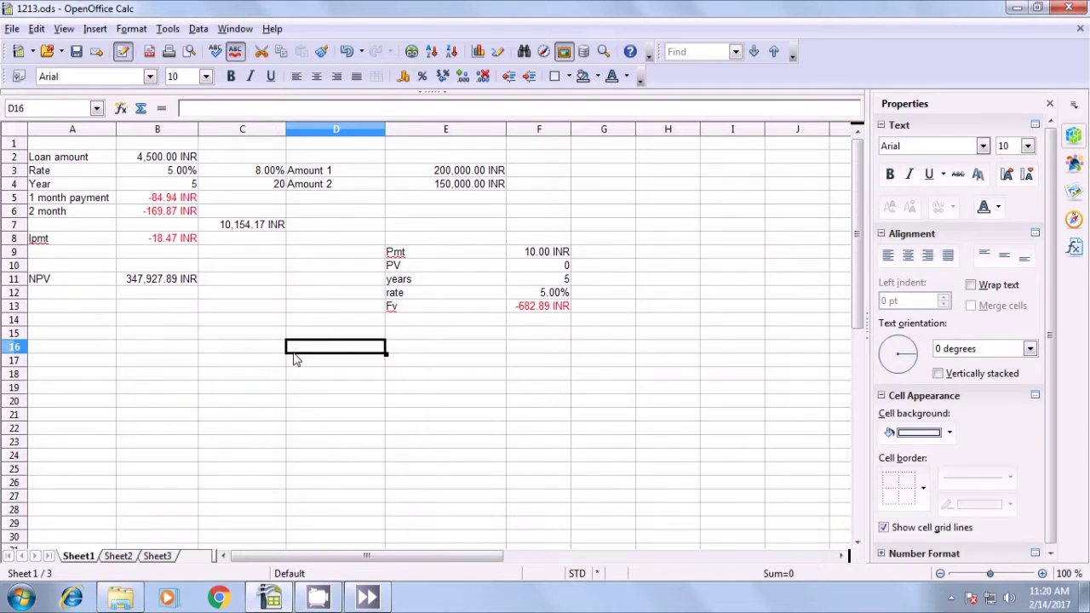
left_click(62, 353)
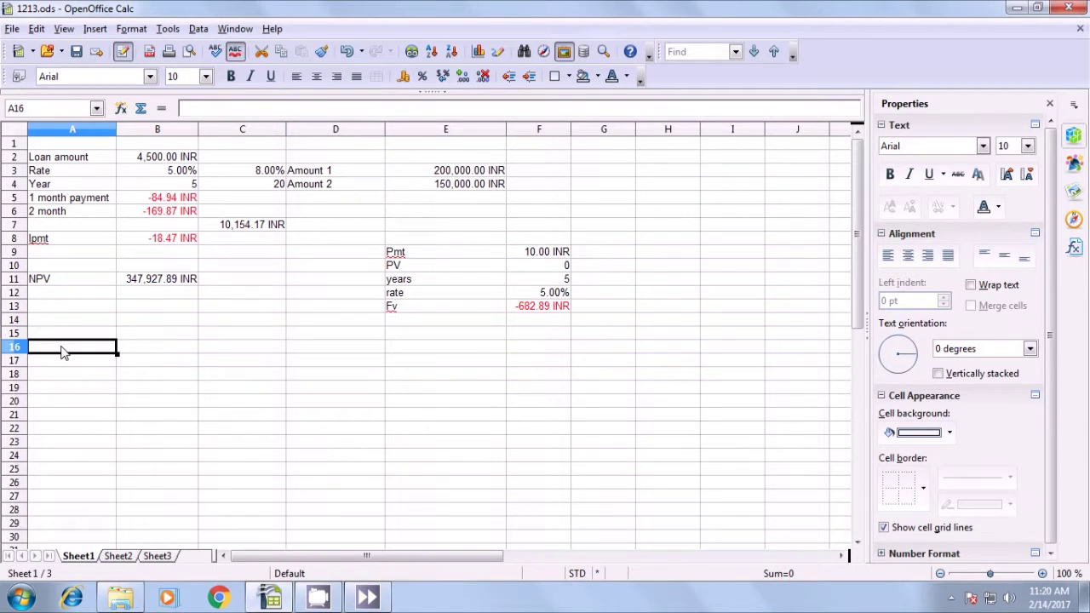
type("P")
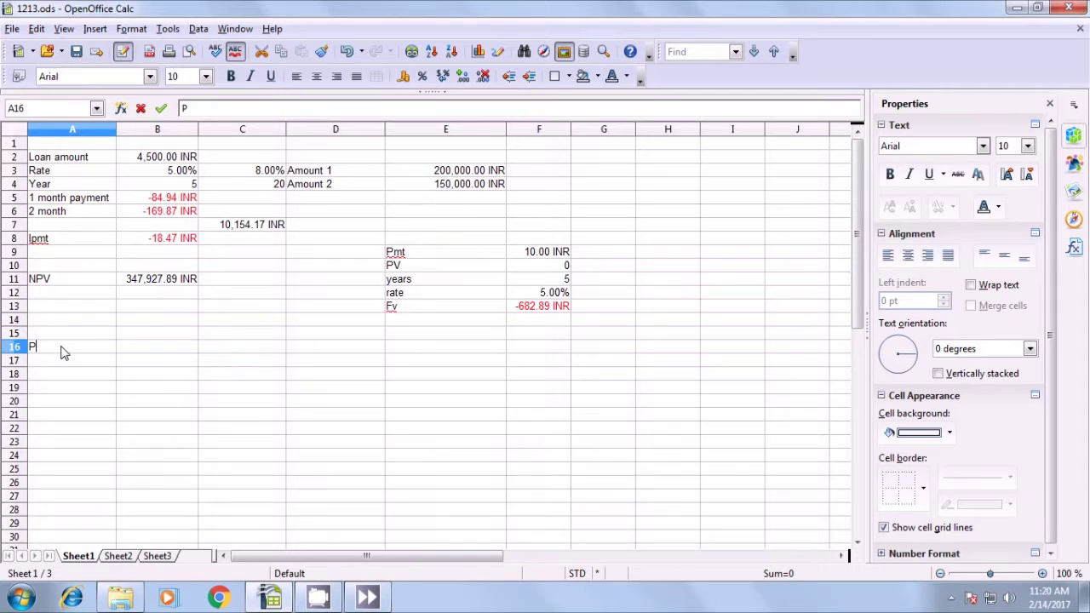
type("roduct")
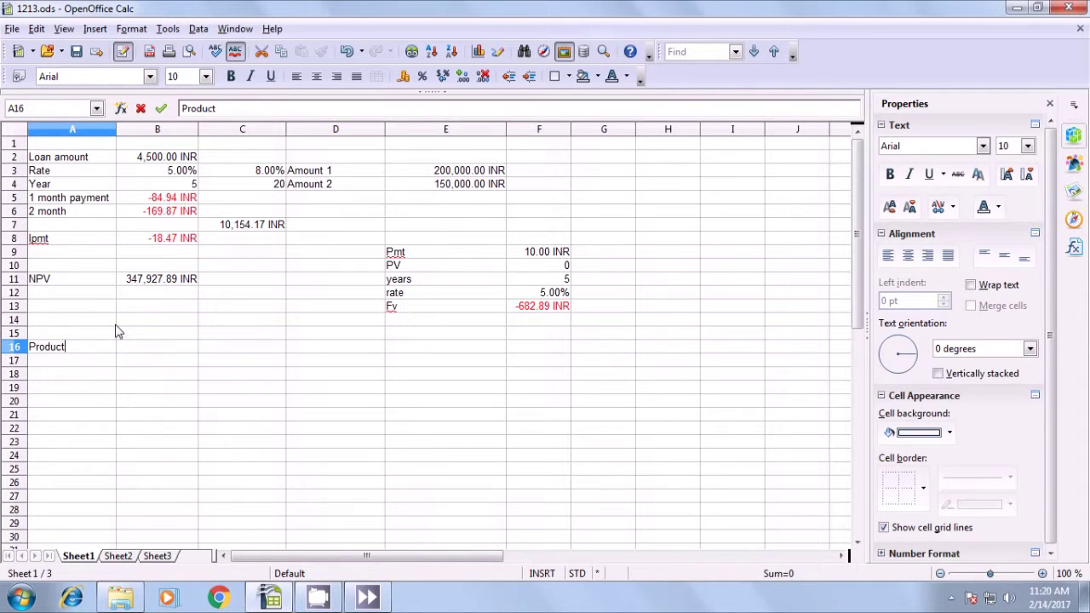
type(" A")
key("Return")
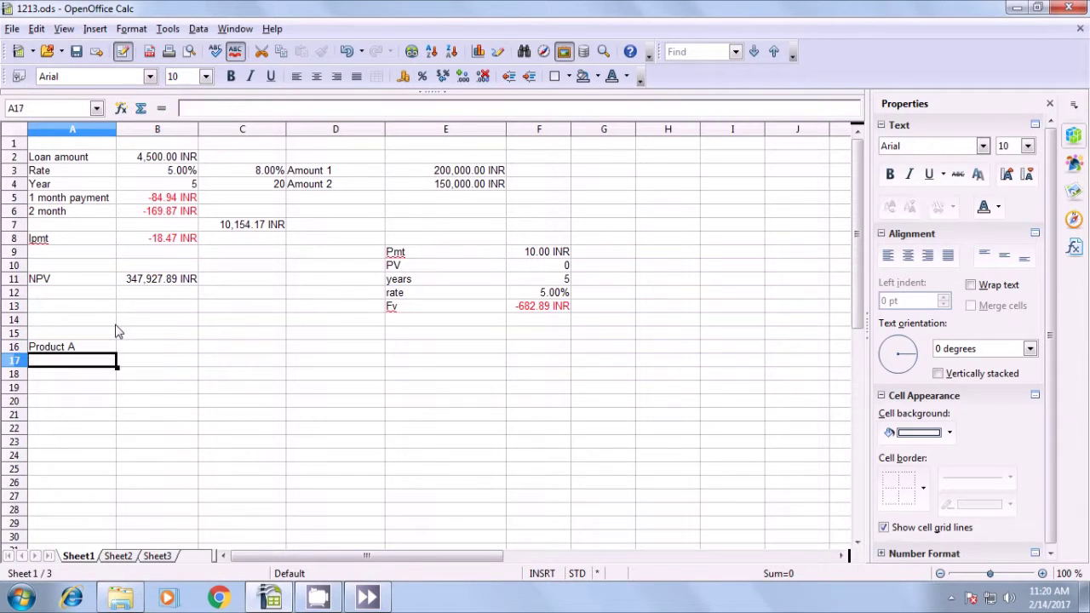
type("Produc")
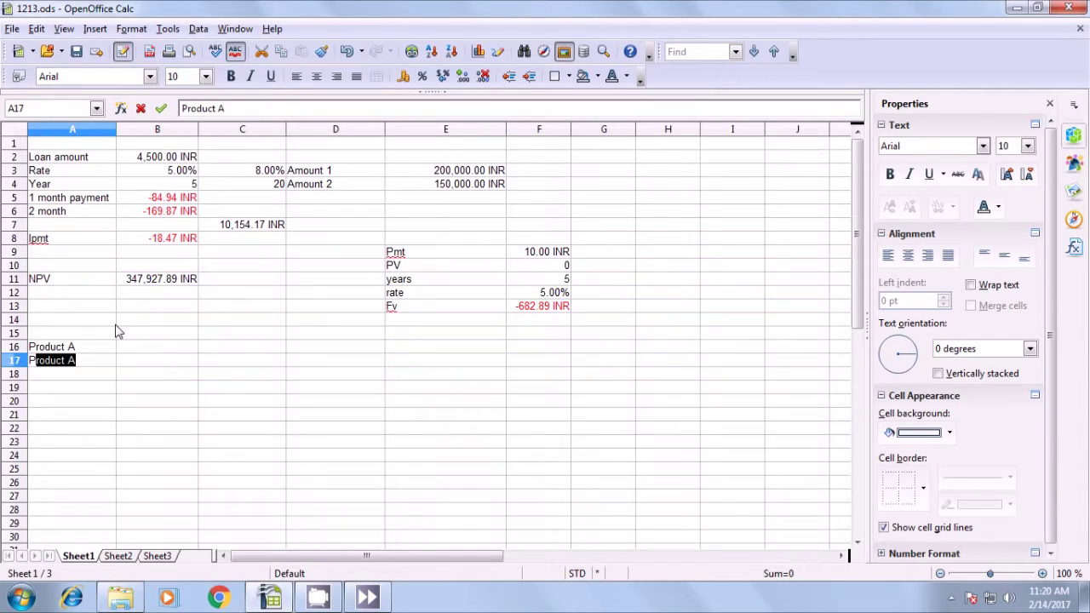
type("t")
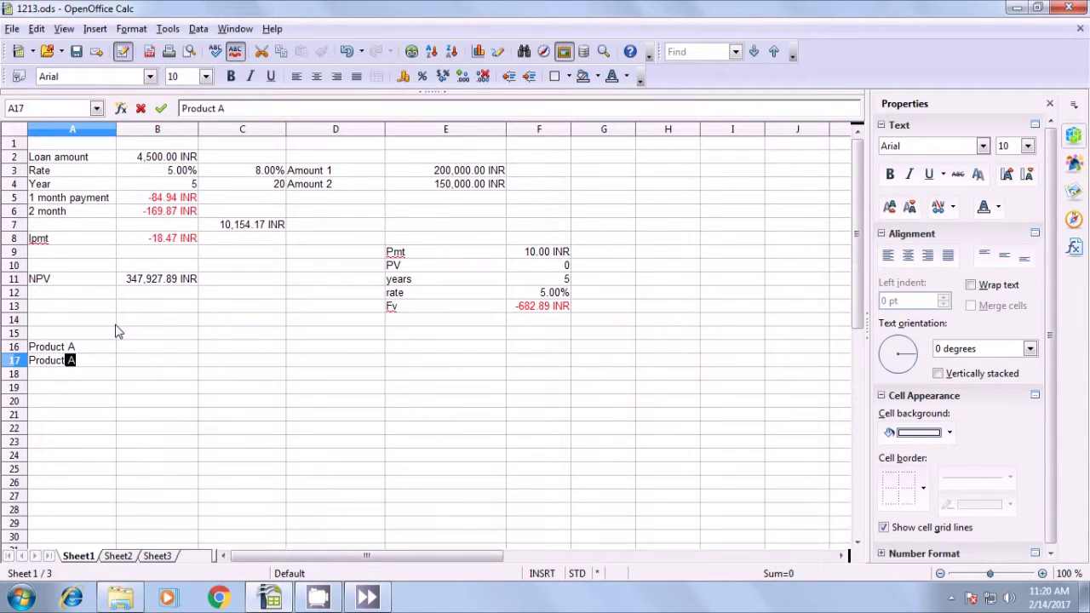
type("B")
key("BackSpace")
type("B")
key("Return")
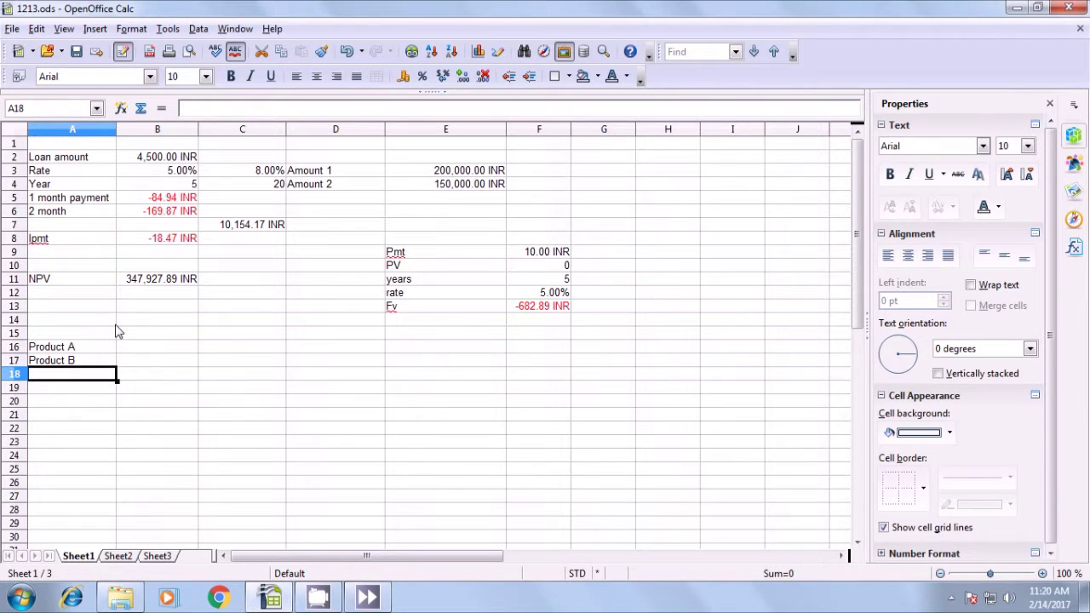
- Add the label "Product C" in A18
type("Product ")
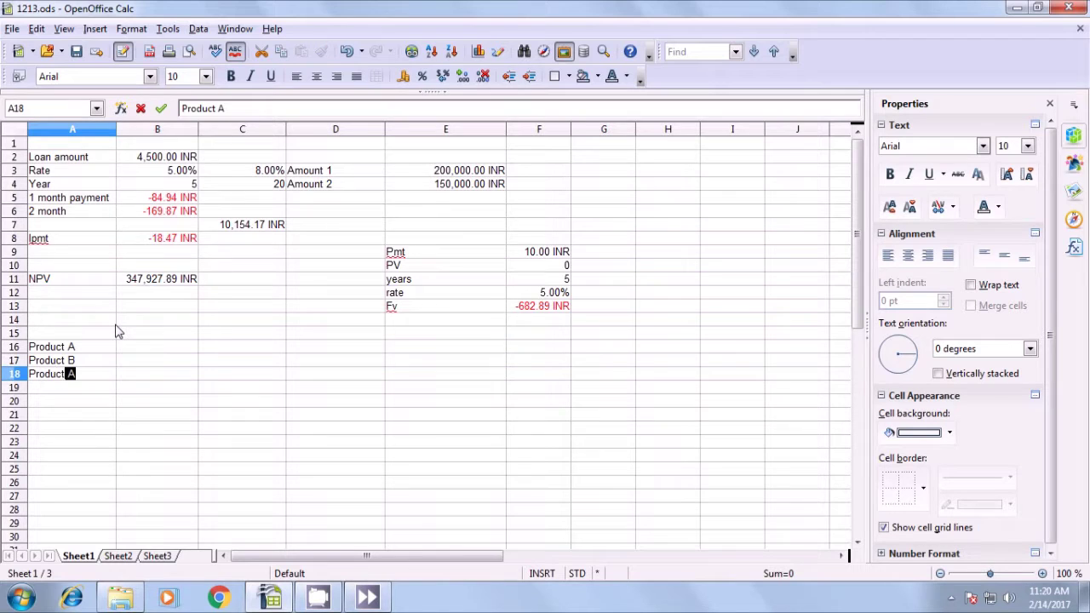
type(" c")
key("BackSpace")
type("C")
key("Up")
- Enter 1500 for Product A in B16 and 2400 for Product B in B17
key("Up")
key("Right")
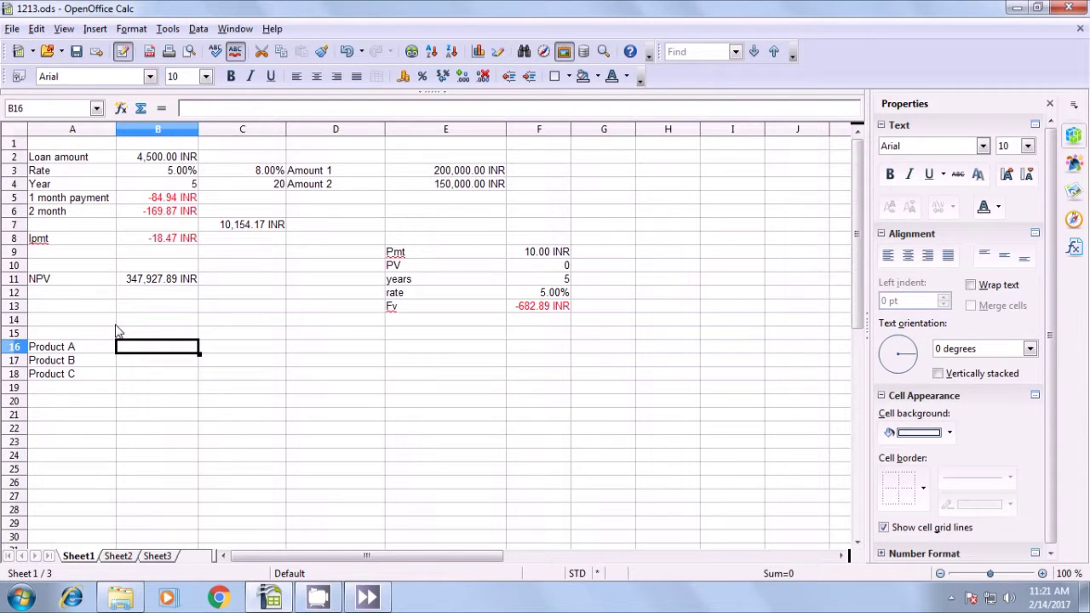
type("1500")
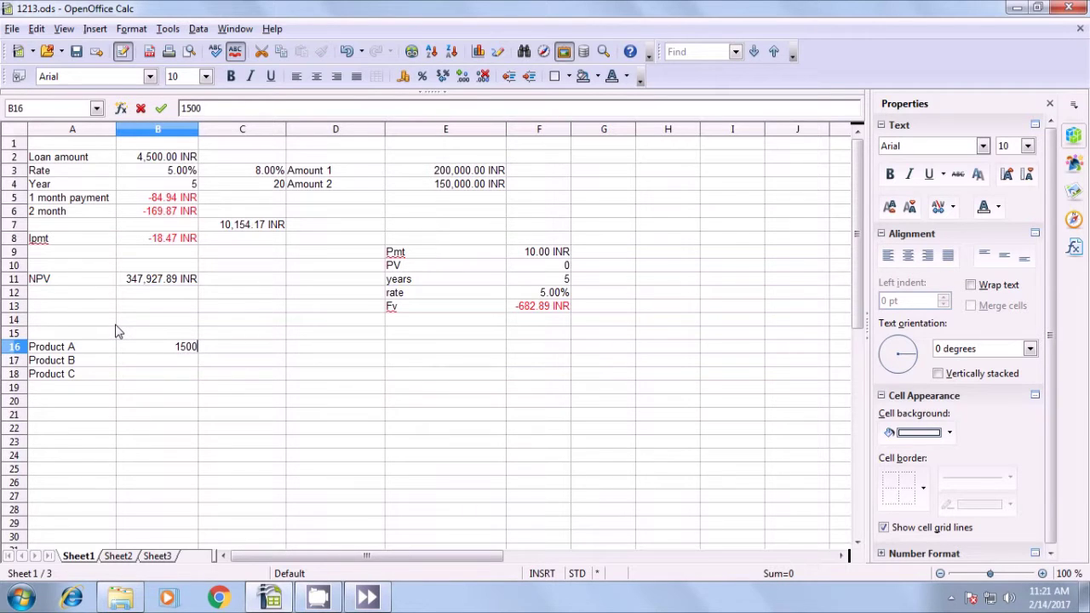
key("Return")
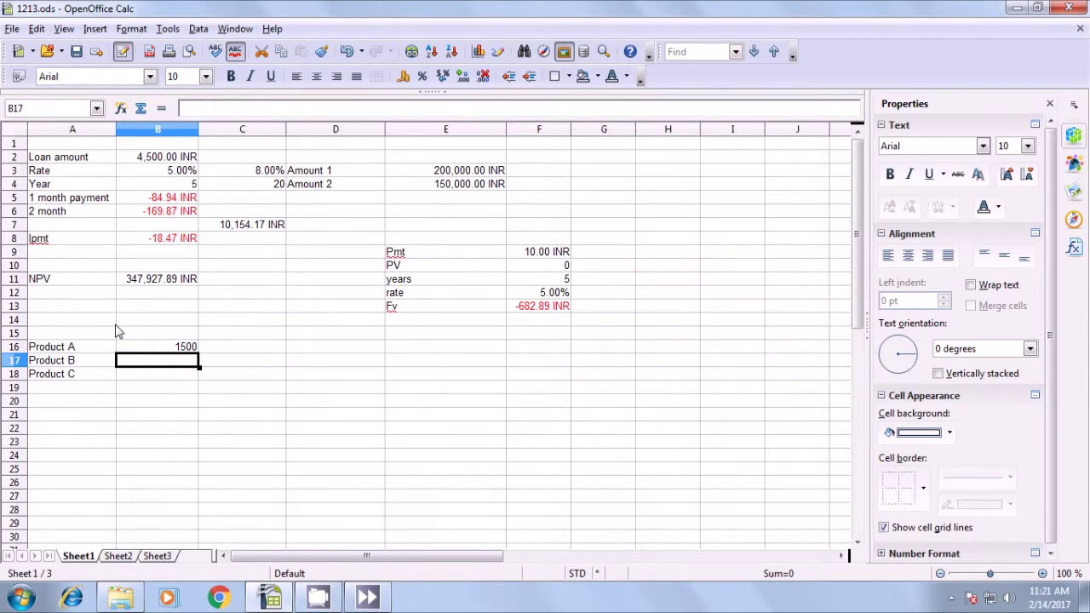
type("2400")
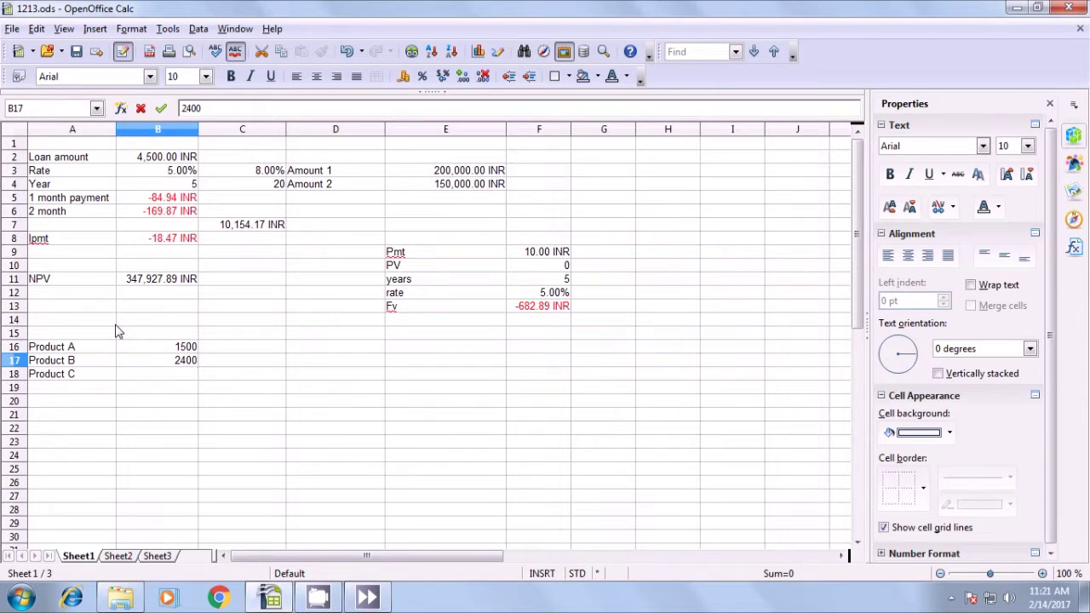
key("Return")
- Add the label "Target value" in A21 with the amount 15000 in B21
key("Return")
key("Return")
key("Return")
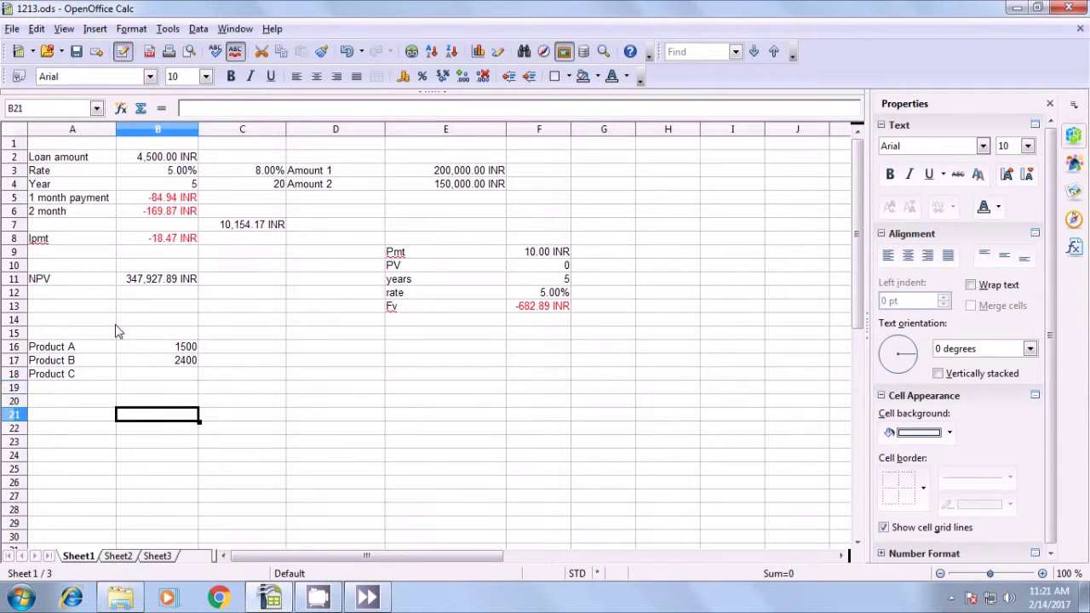
key("Left")
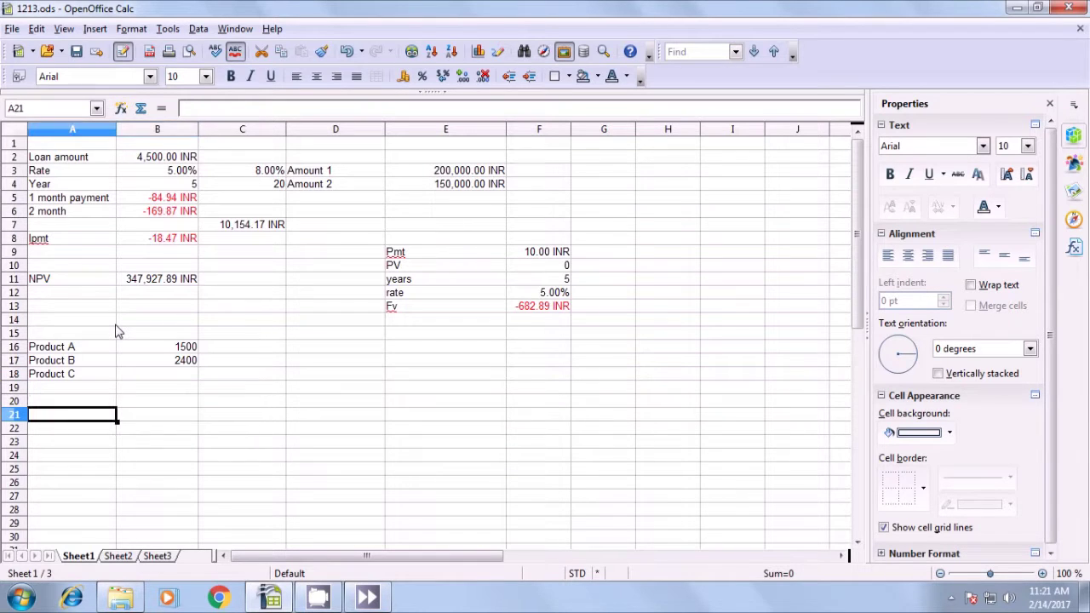
type("Target ")
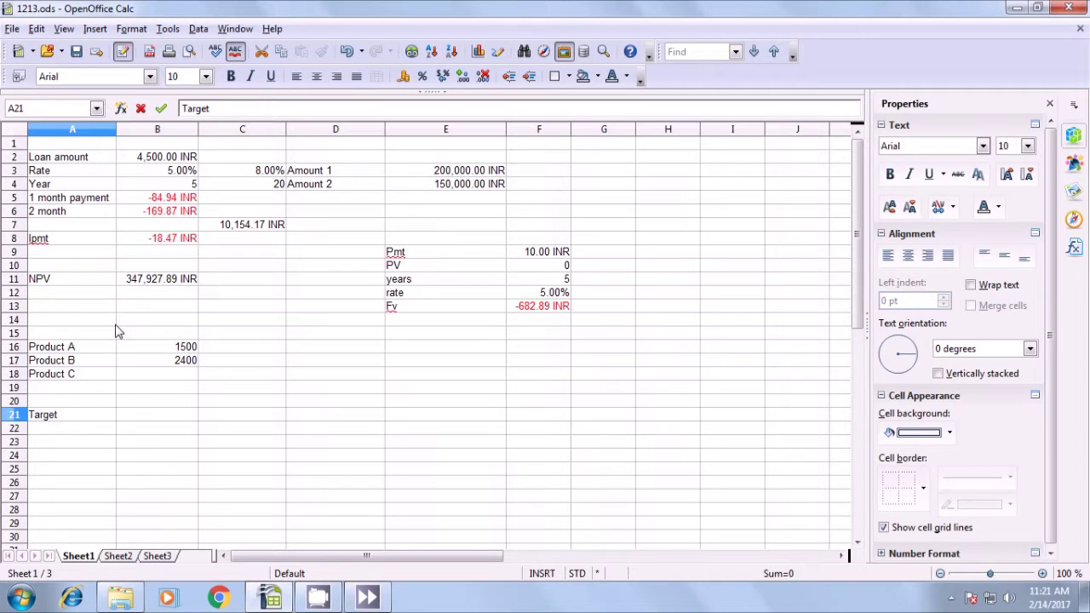
type("value")
key("Tab")
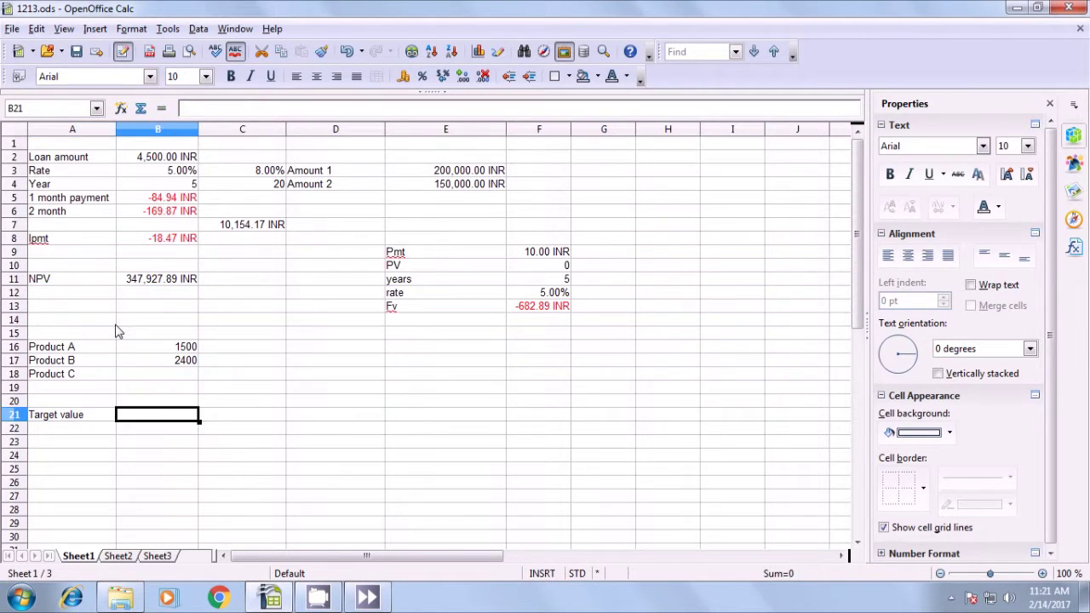
type("15000")
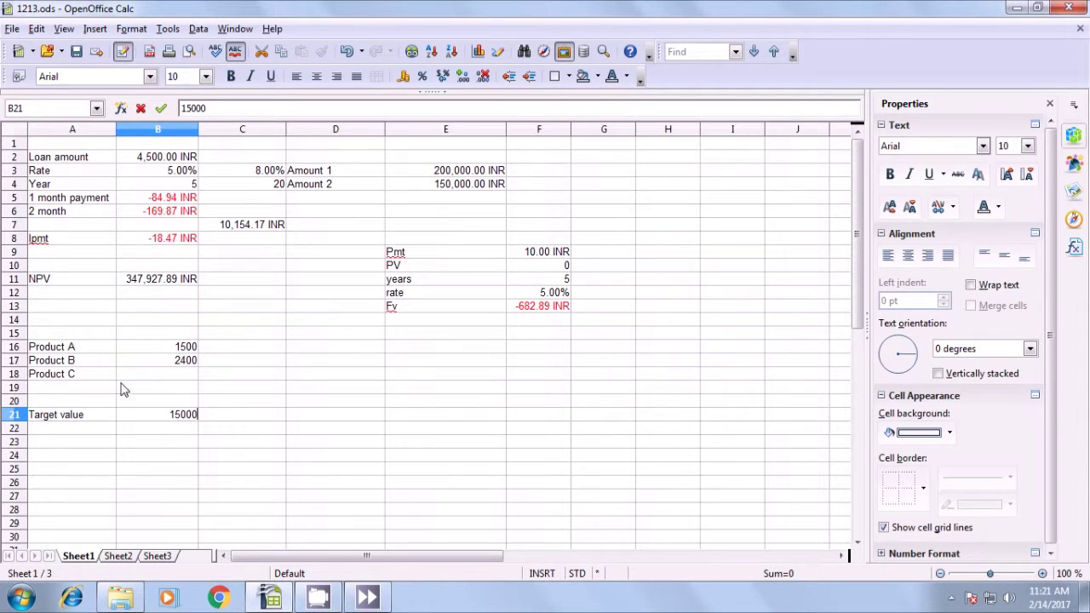
left_click(189, 392)
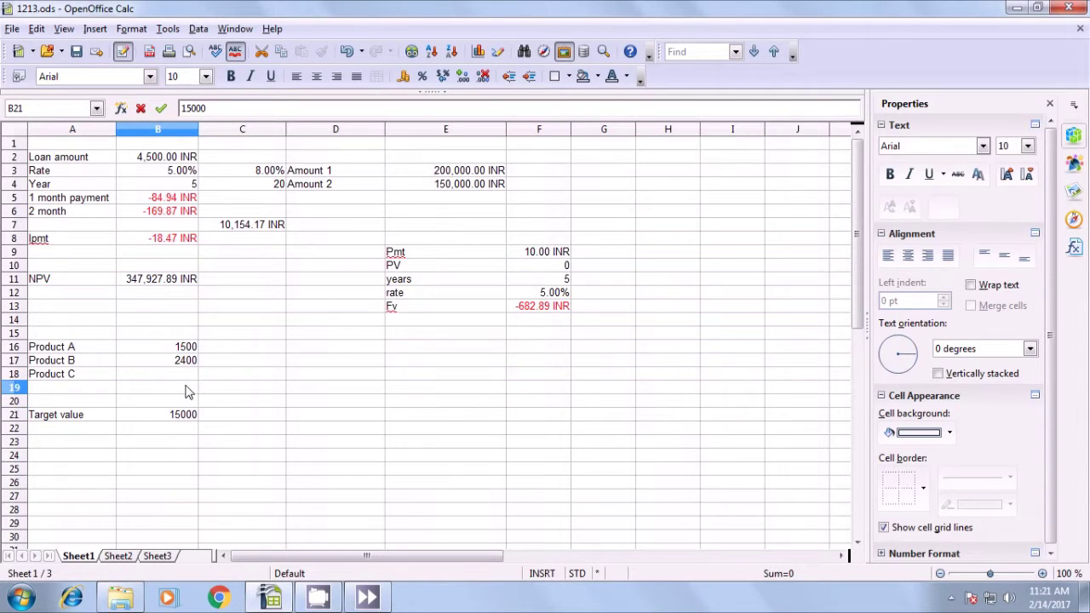
- Add the label "total" in A19 below the product names
left_click(75, 393)
type("to")
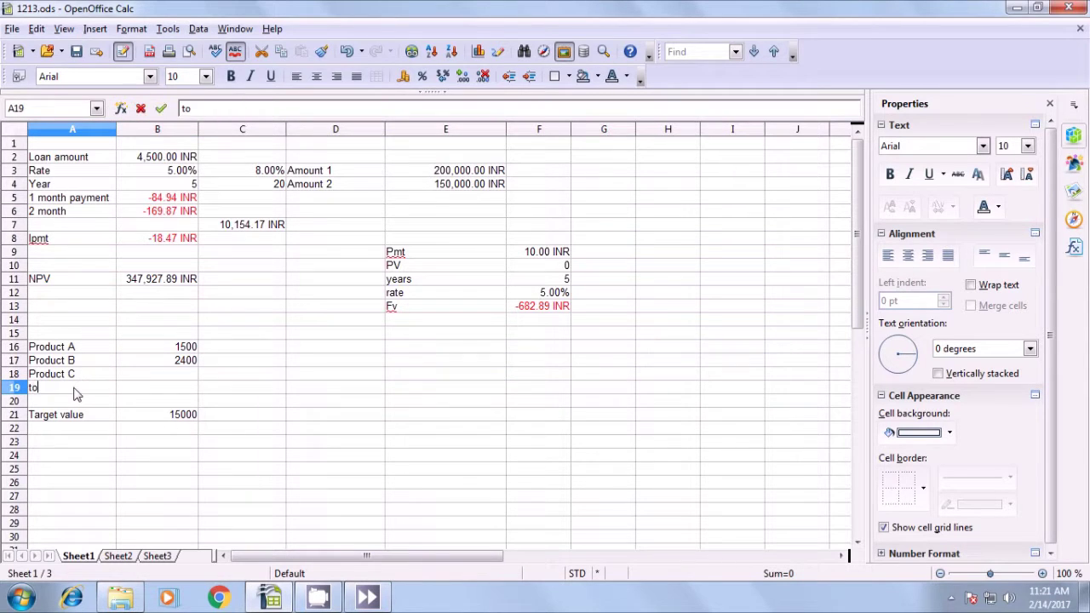
type("tal")
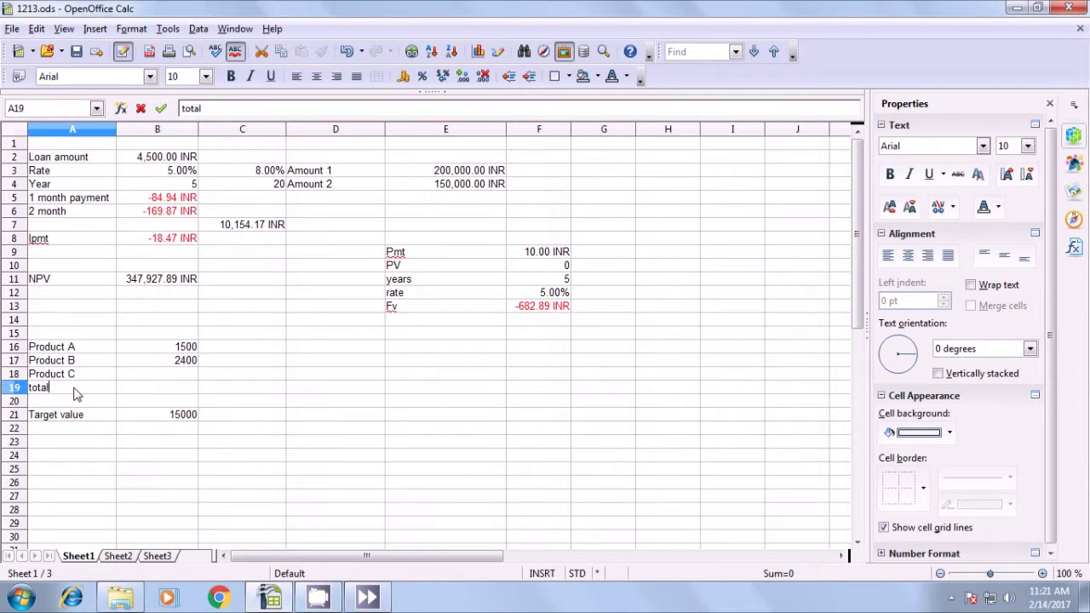
key("Tab")
- Total the product amounts in B19 with the formula =SUM(B16:B18)
type("=")
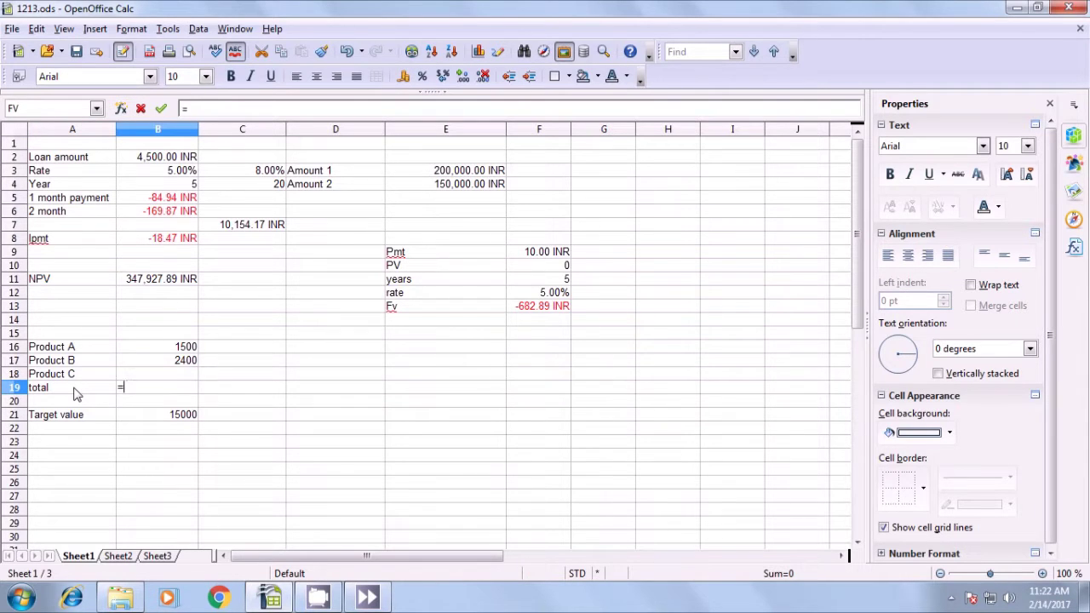
type("sum")
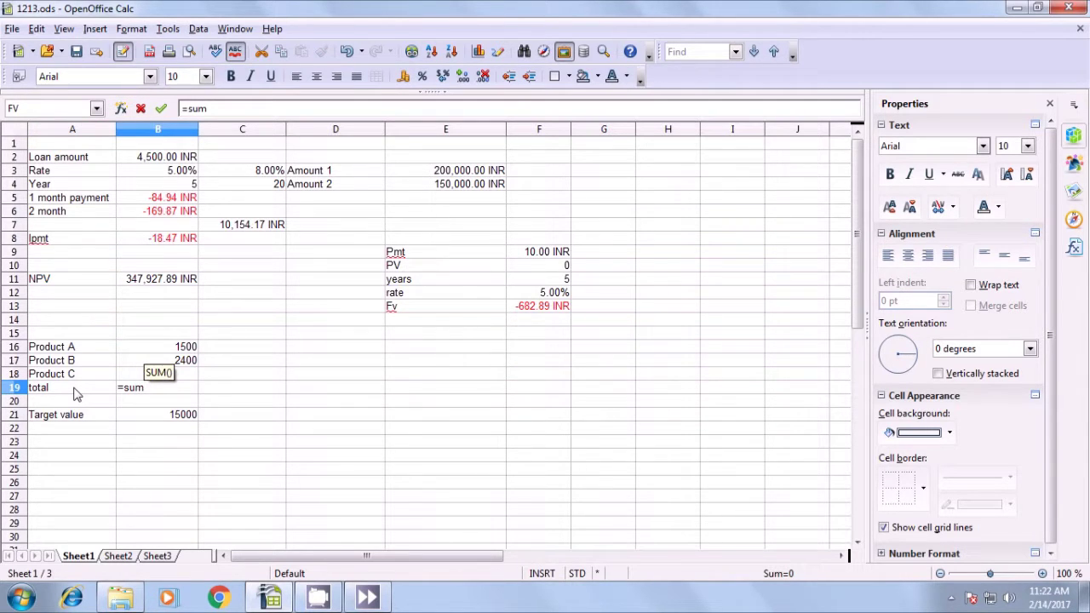
type("(")
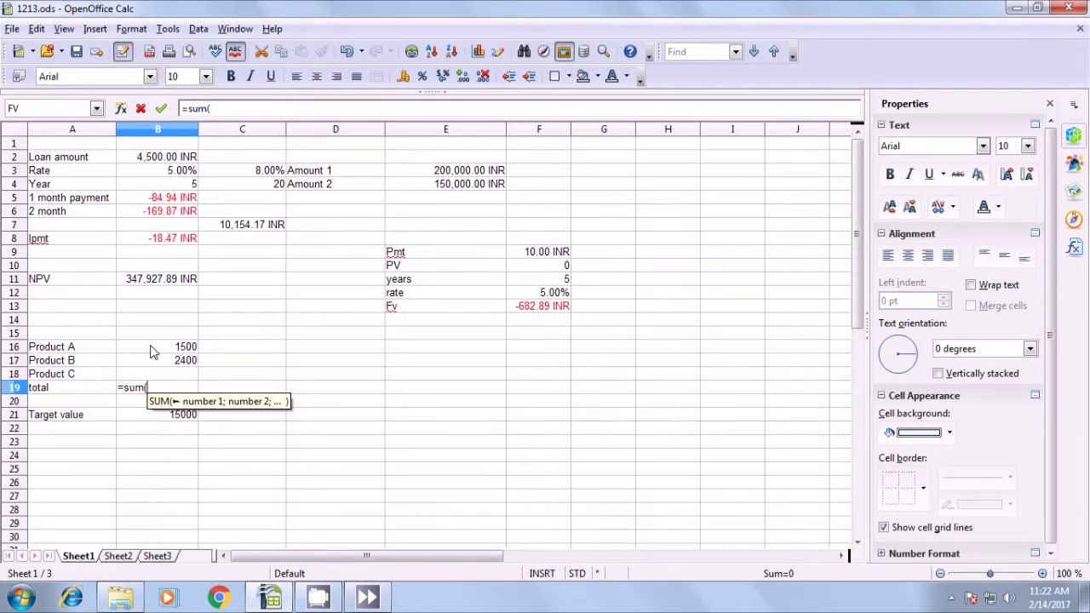
left_click_drag(151, 352, 156, 382)
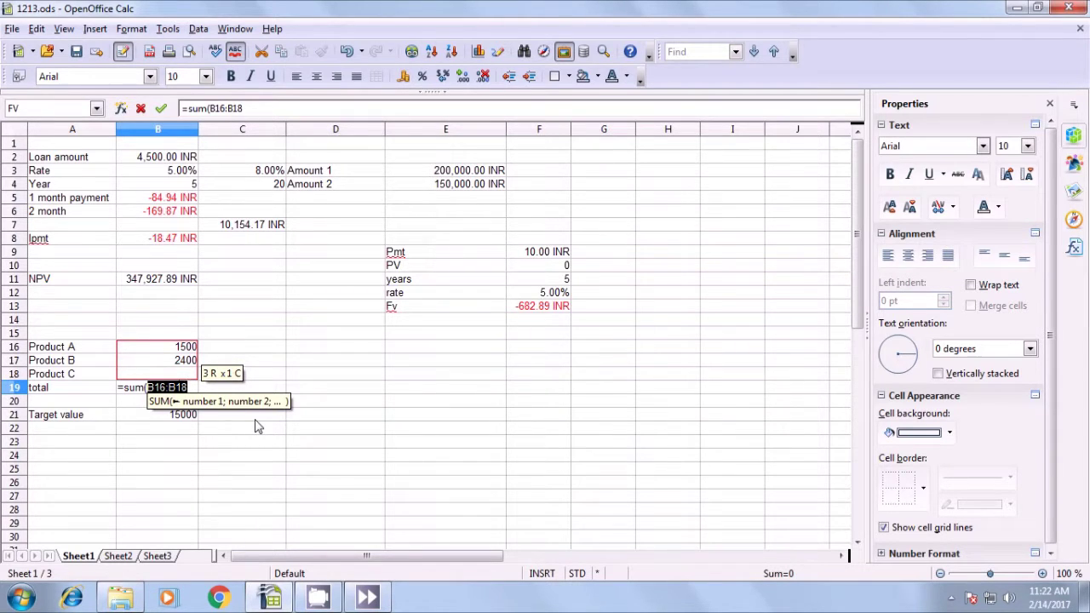
type(")")
key("Return")
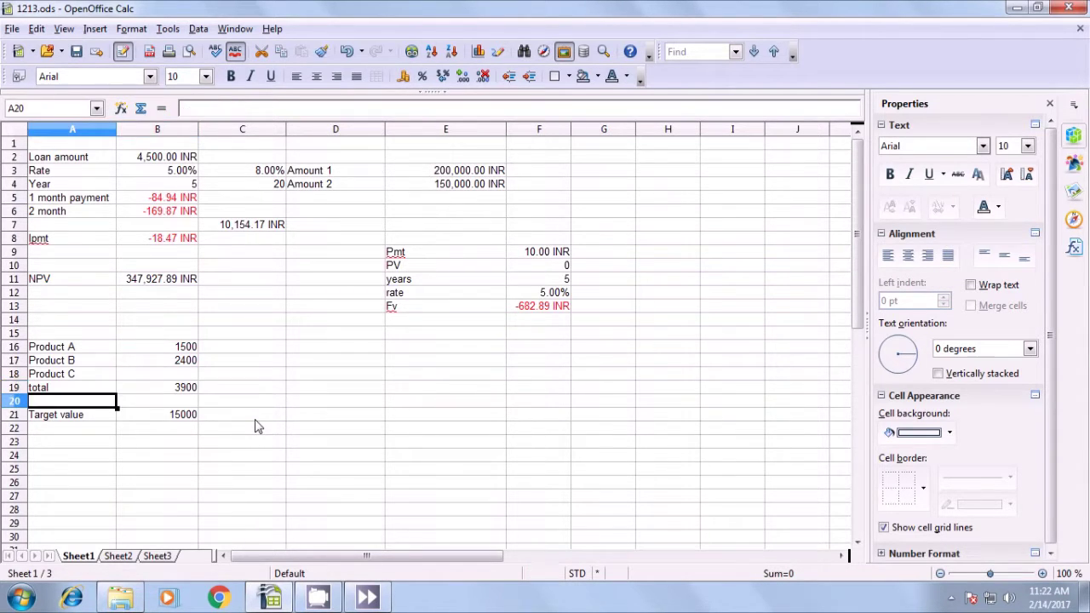
- Review the product amounts, the total formula and the target value in column B
left_click(175, 389)
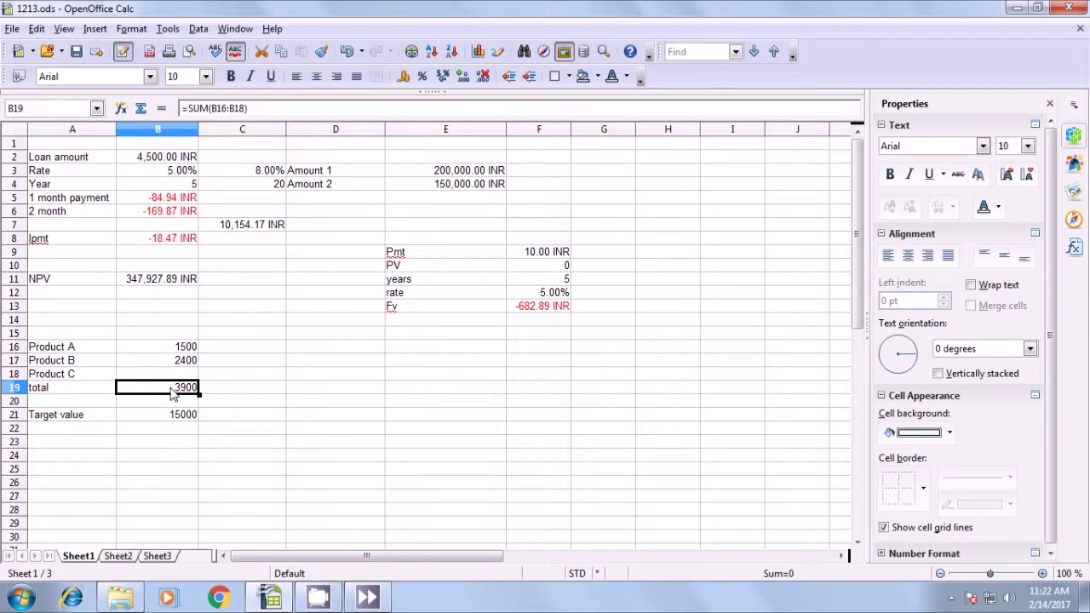
left_click(182, 349)
left_click(182, 373)
left_click(180, 361)
left_click(169, 391)
left_click(176, 418)
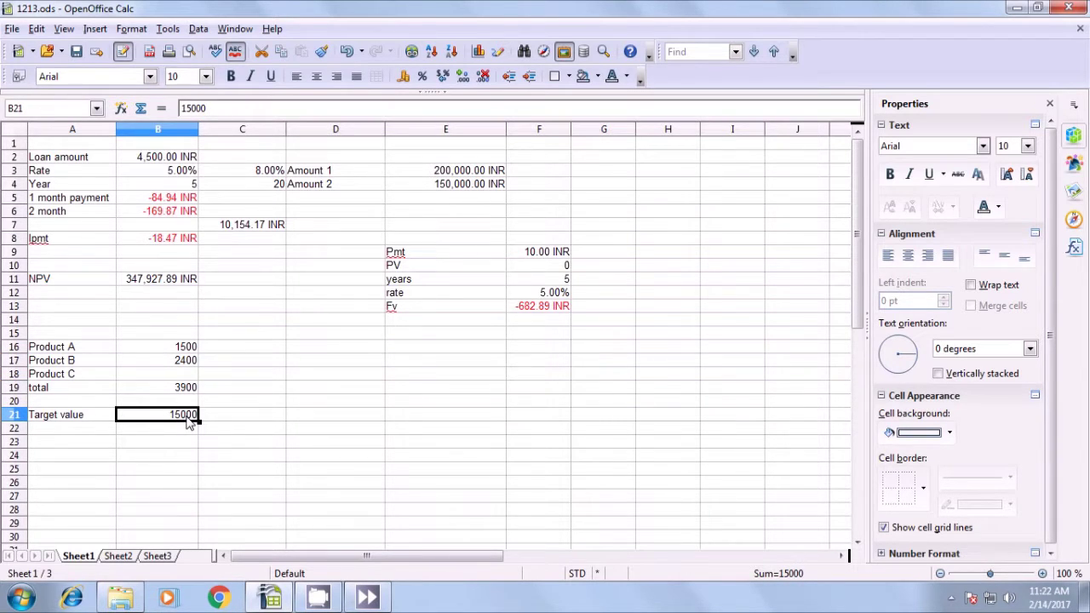
left_click(189, 377)
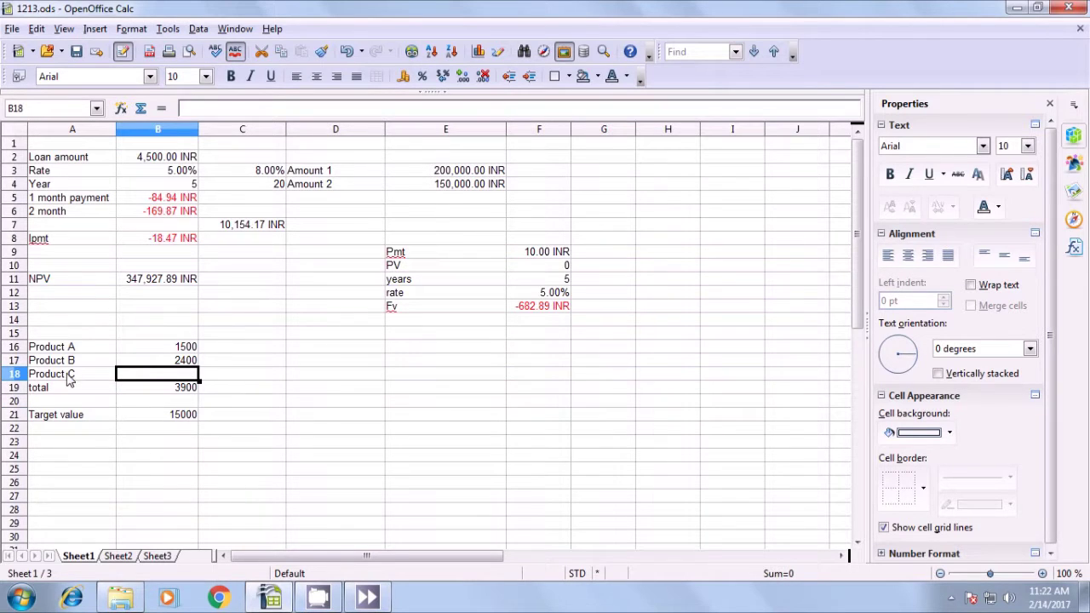
left_click(176, 418)
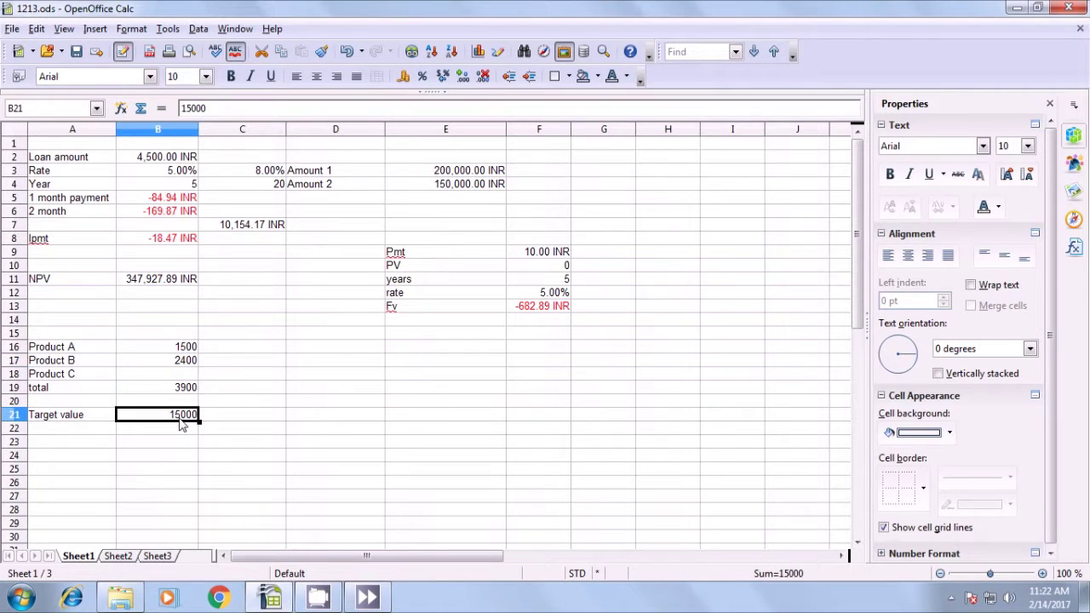
- Run Goal Seek on the total in B19 with target value 15000 and variable cell B18, accepting the closest value
left_click(184, 391)
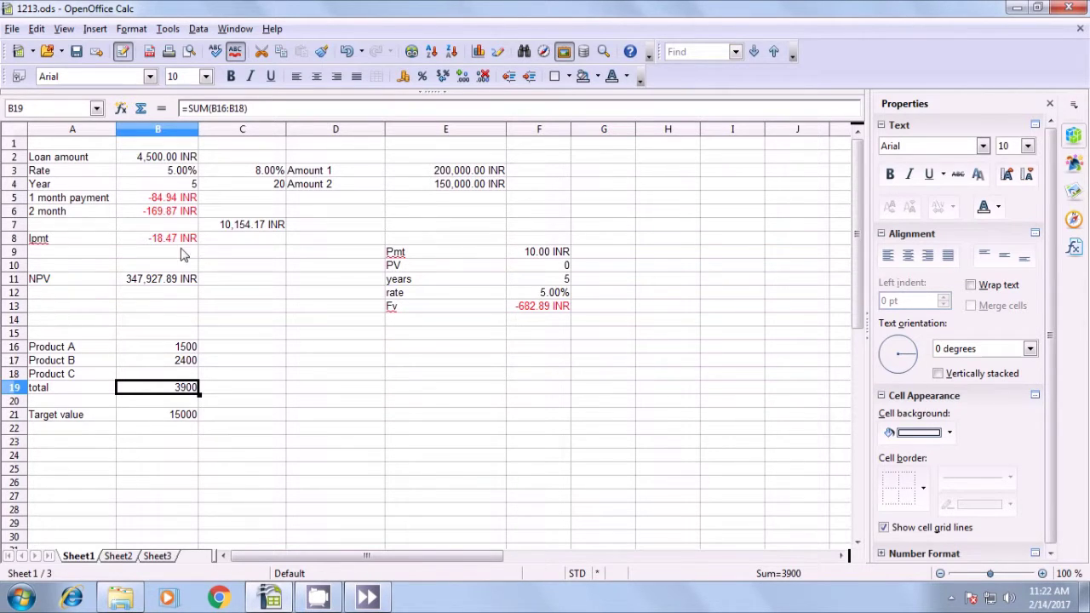
left_click(168, 30)
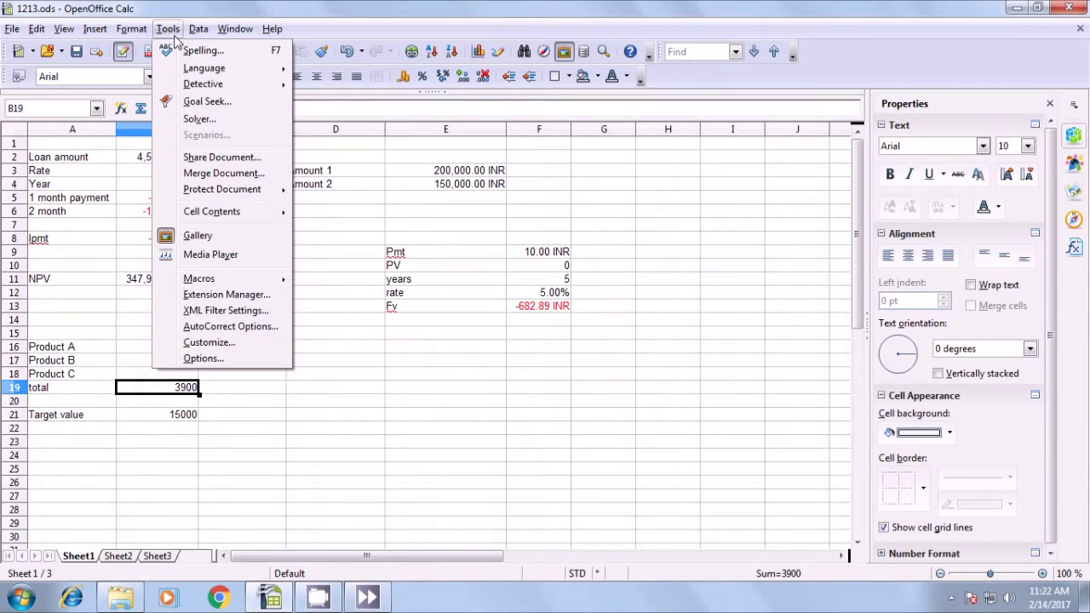
left_click(203, 102)
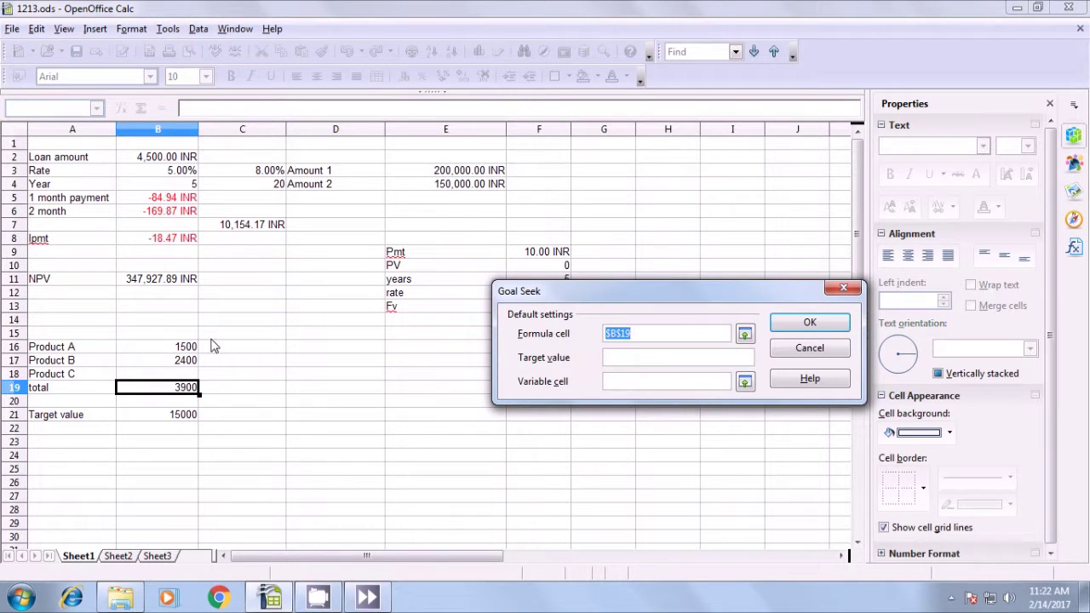
left_click(616, 359)
type("15000")
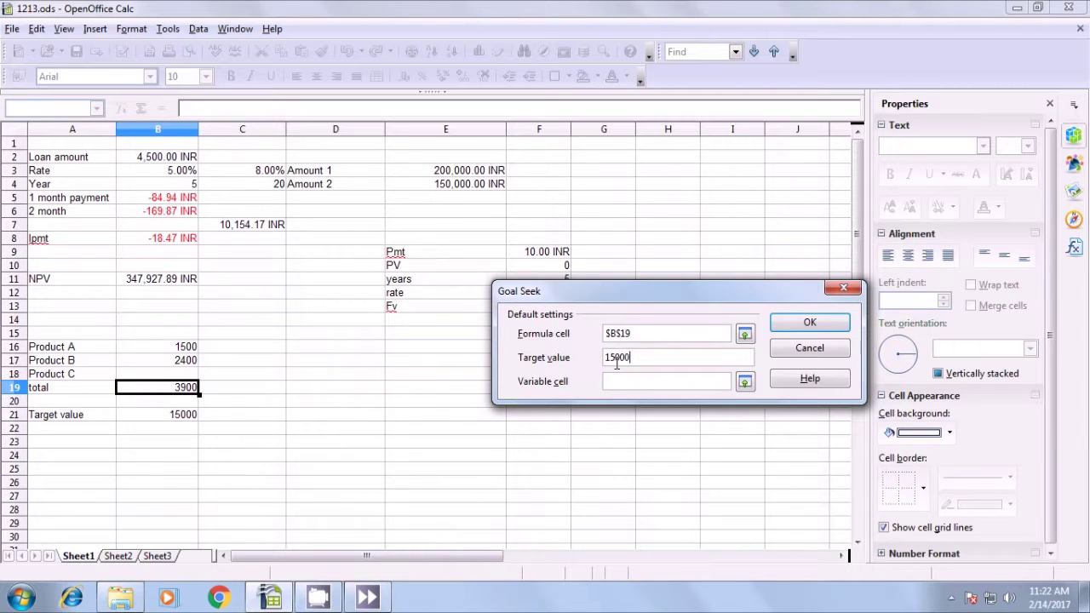
left_click(628, 382)
left_click(181, 375)
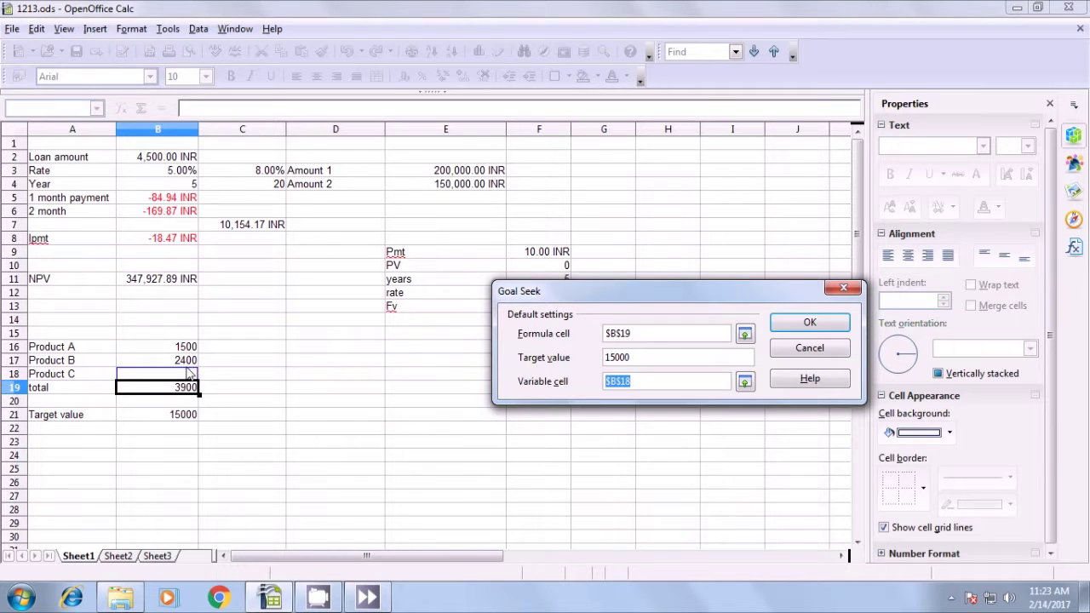
left_click(806, 329)
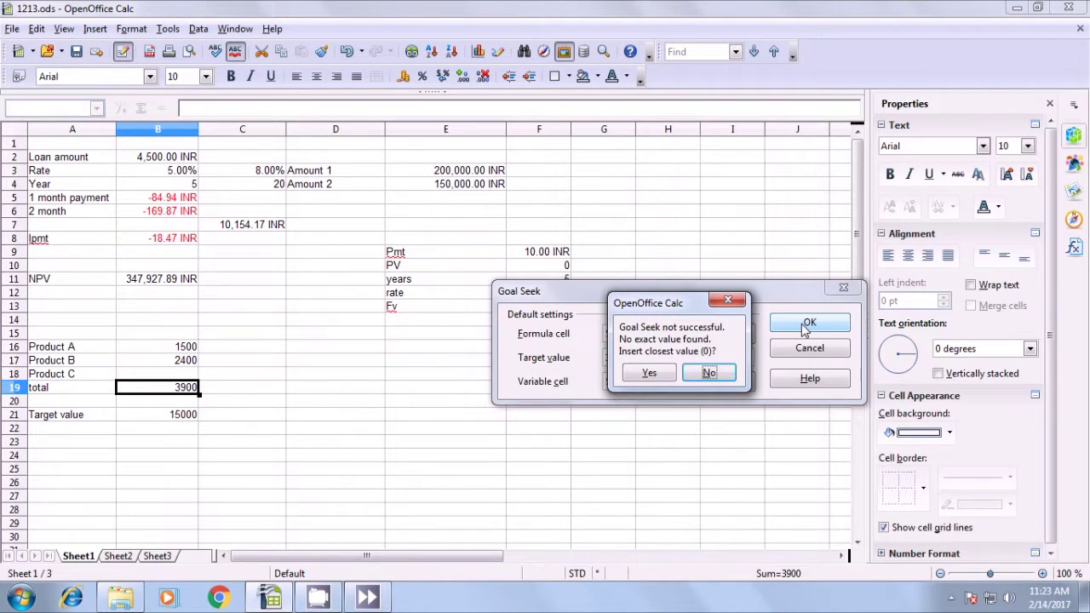
left_click(656, 374)
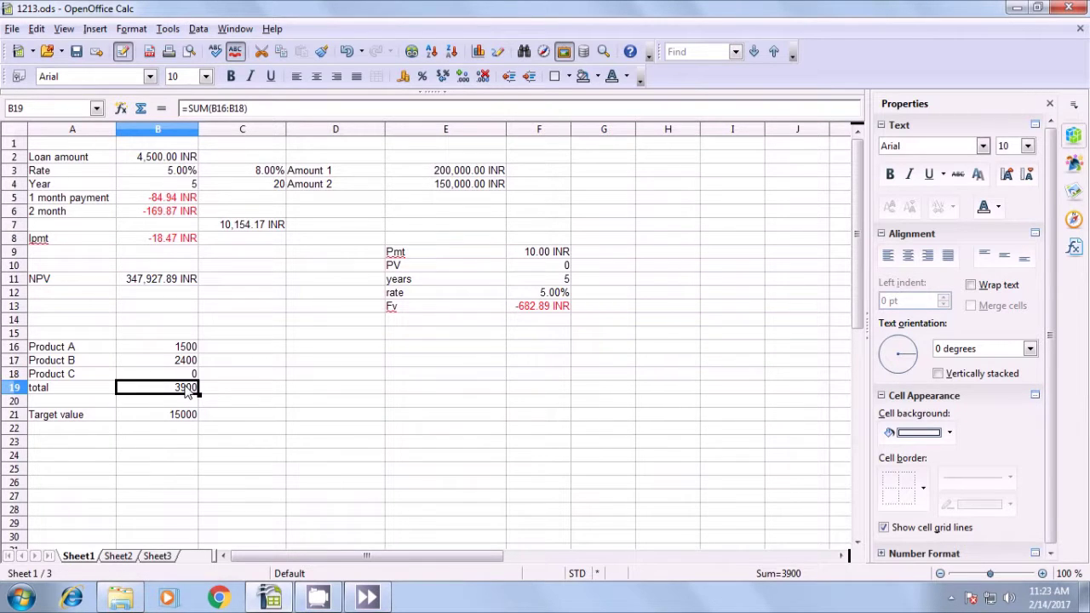
- Repeat Goal Seek on formula cell B19 for a target of 15000 by varying B18, and insert the result
left_click(168, 29)
left_click(198, 101)
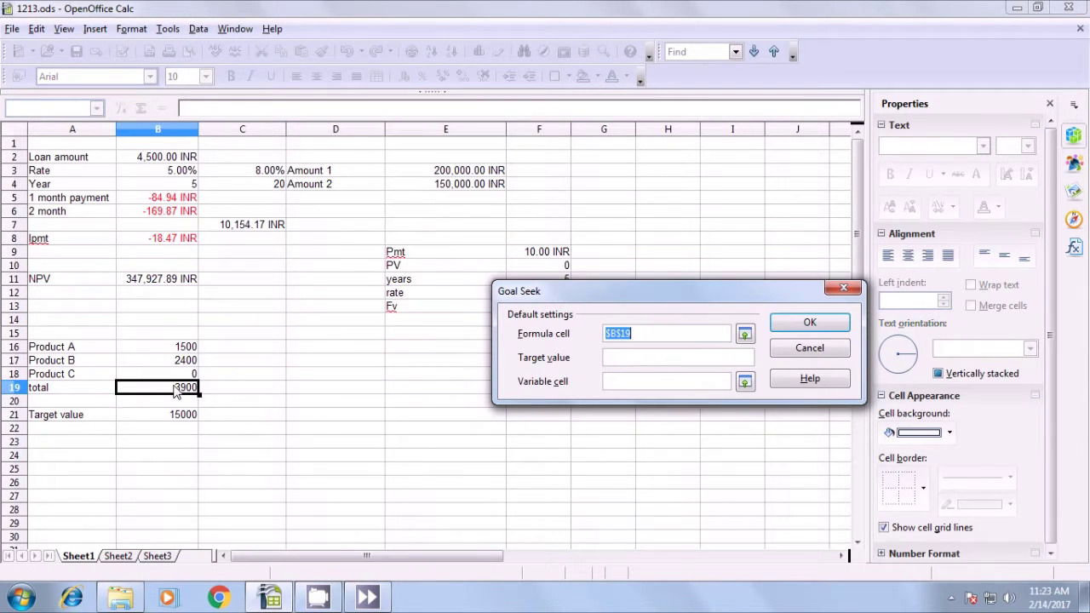
left_click(614, 356)
type("15000")
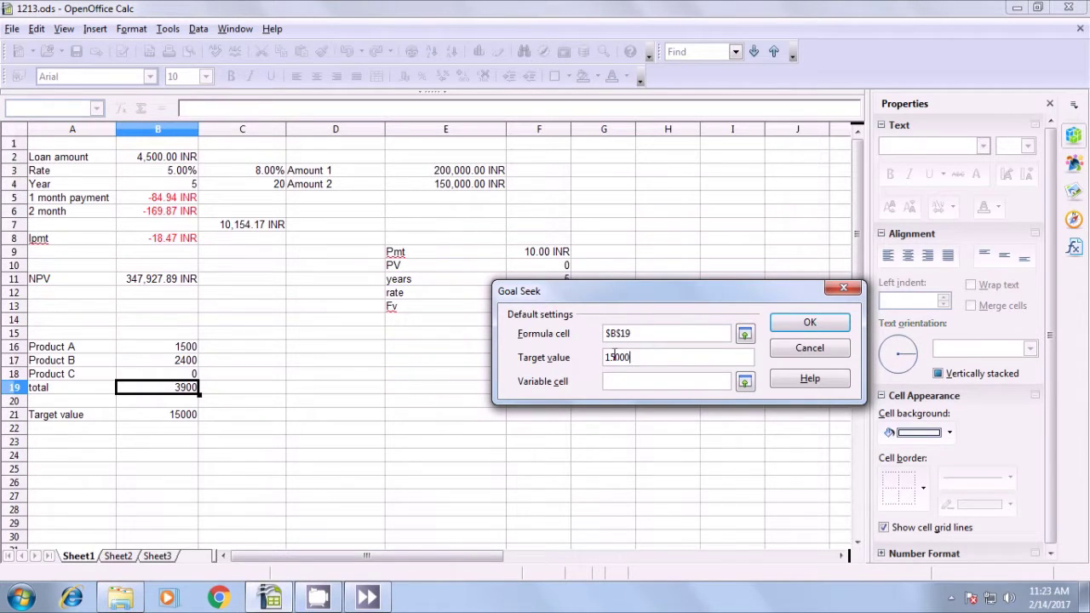
left_click(621, 383)
left_click(175, 375)
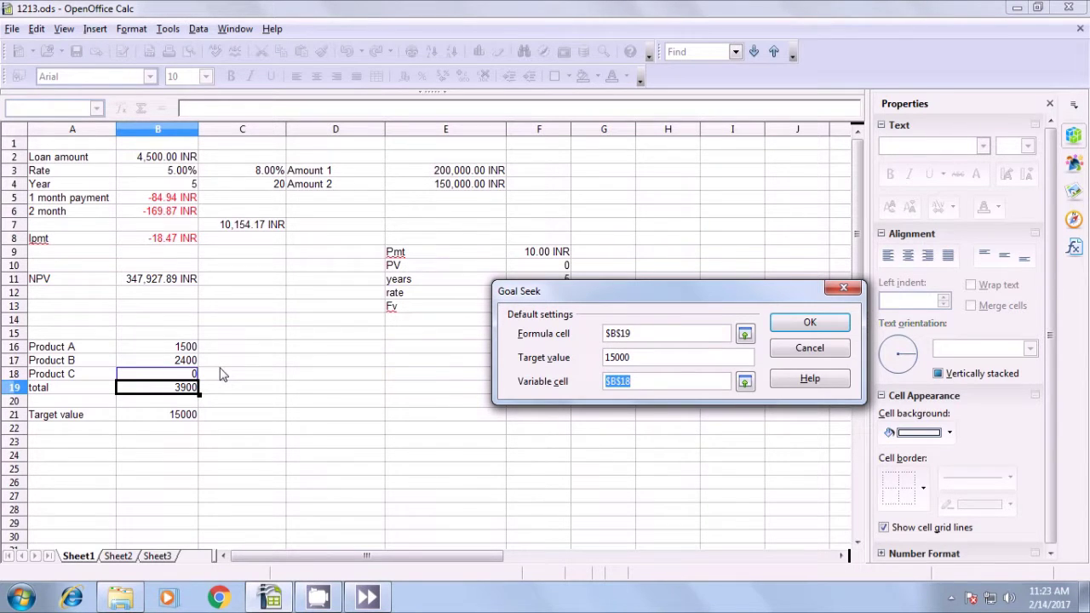
left_click(796, 328)
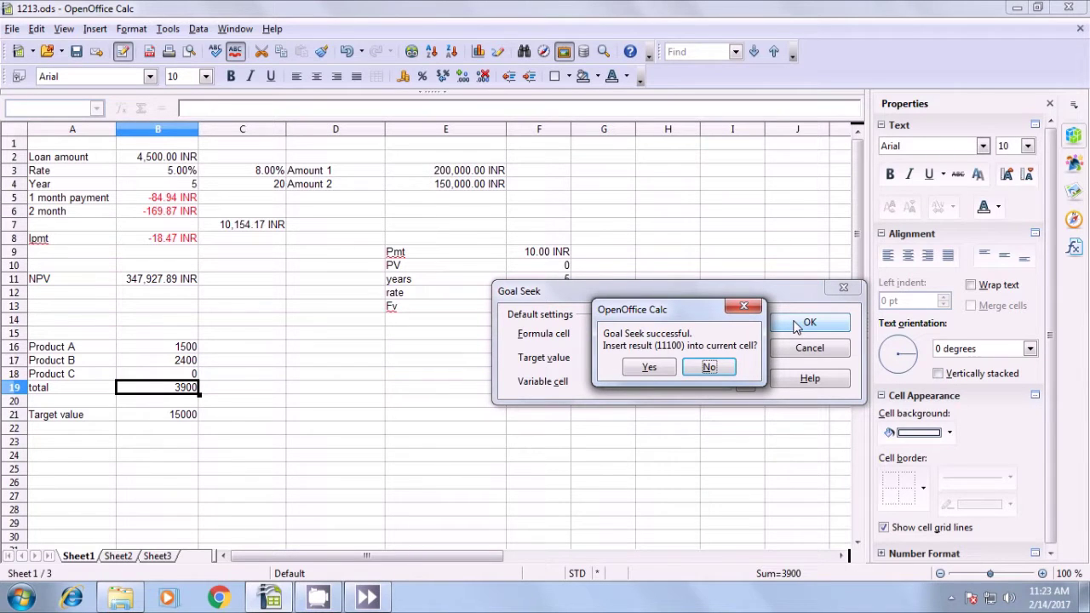
left_click(649, 371)
- Check Product C's calculated amount in B18 and compare the total in B19 with the target value in B21
left_click(319, 373)
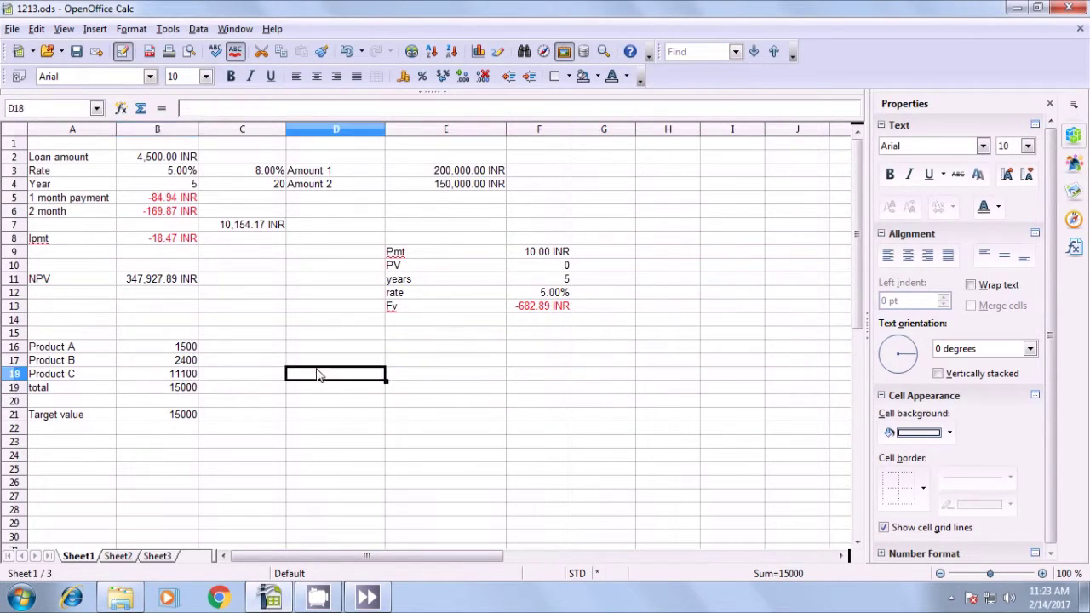
left_click(146, 378)
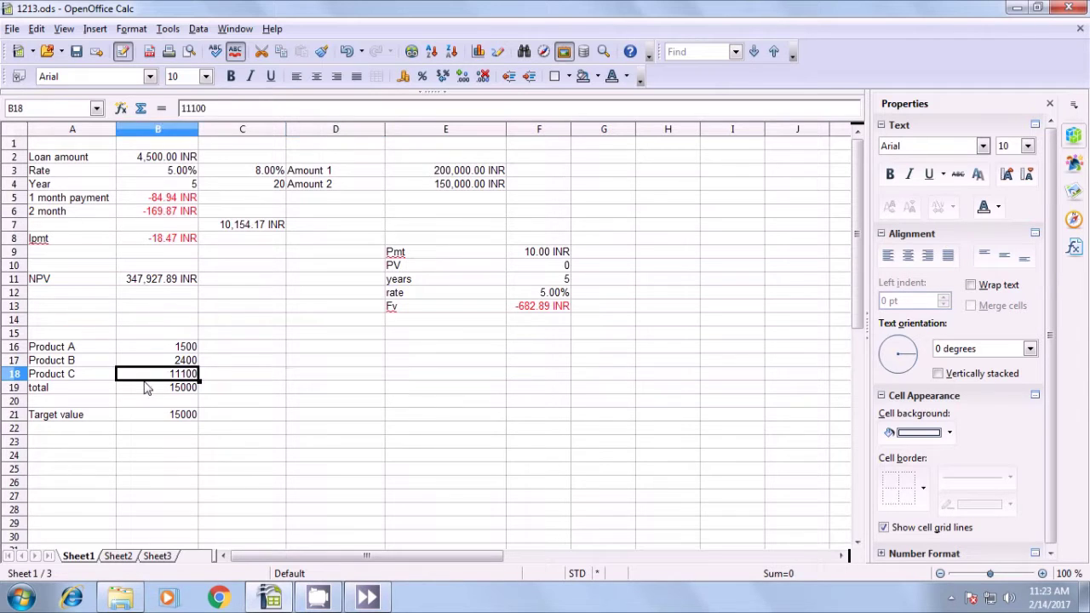
left_click(61, 377)
left_click(174, 377)
left_click(194, 386)
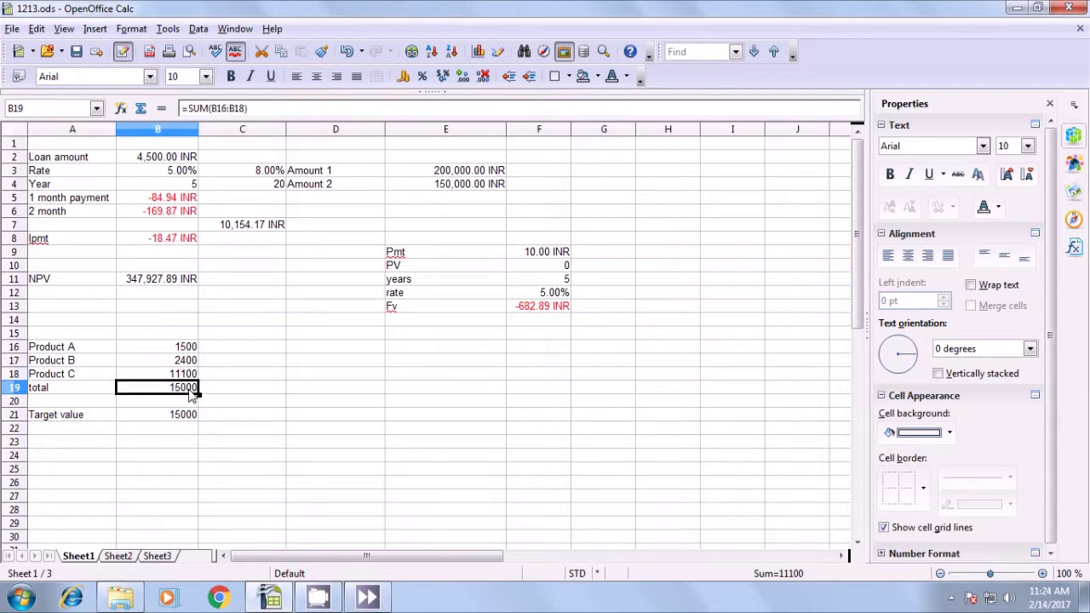
left_click(174, 420)
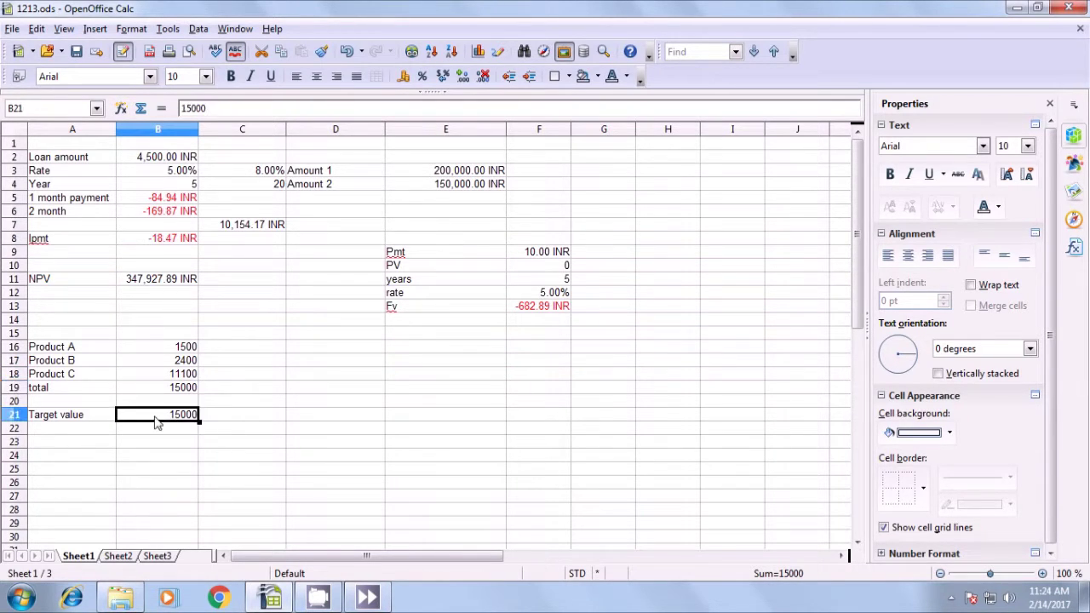
left_click(274, 422)
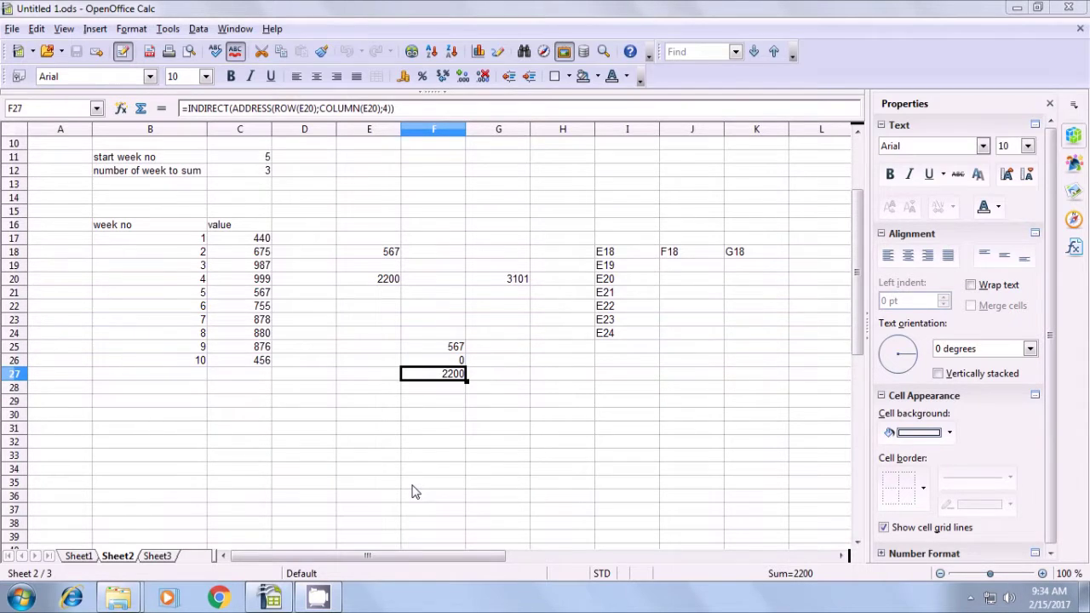
- Copy the week values in C17:C22 on Sheet2 and paste them on Sheet3 starting at B8
left_click_drag(257, 239, 258, 314)
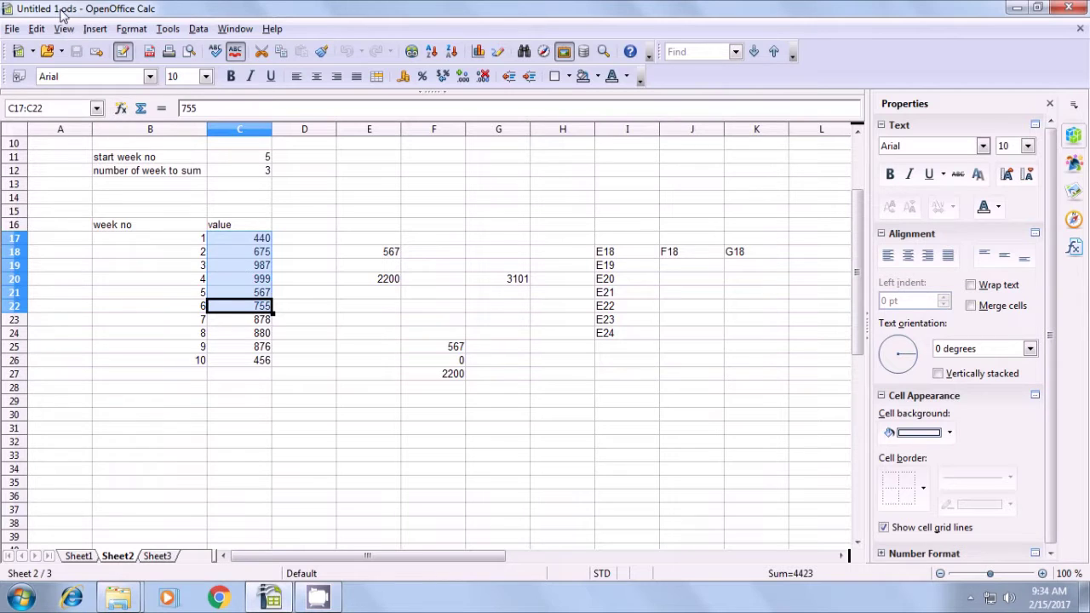
left_click(37, 29)
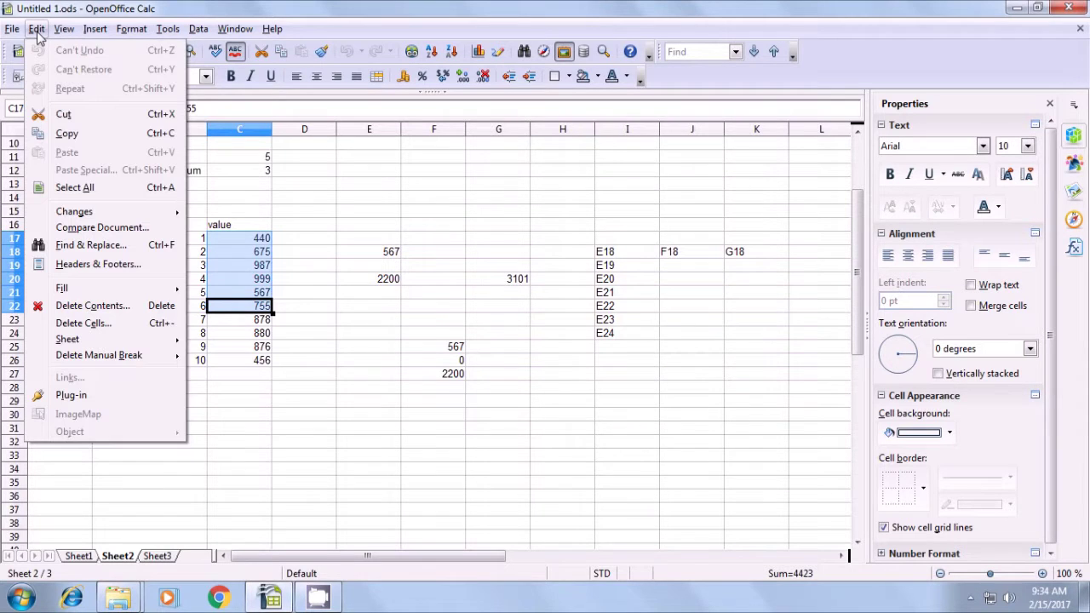
left_click(77, 135)
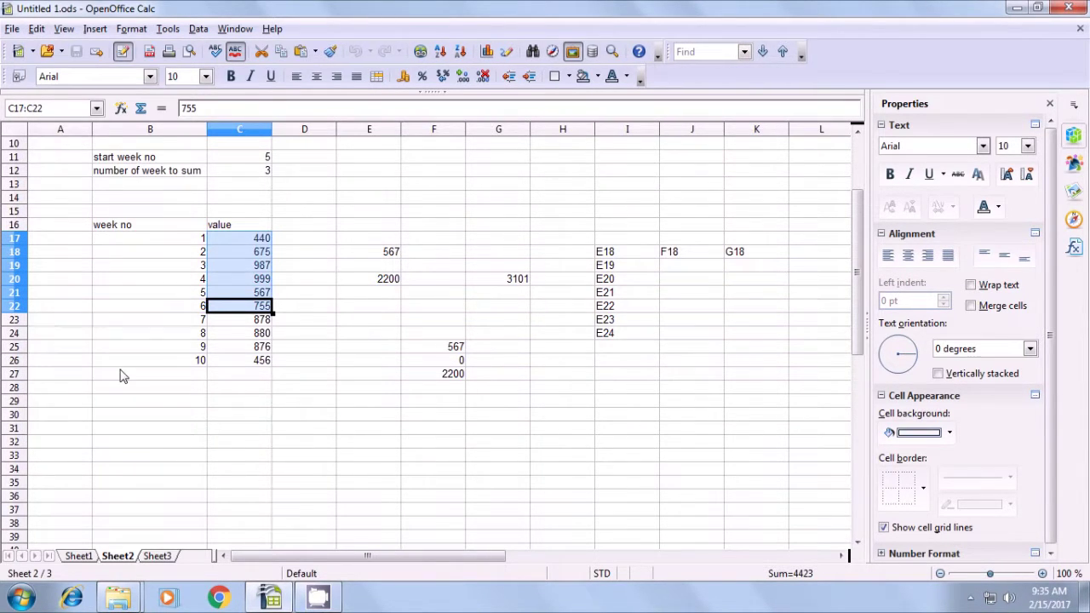
left_click(165, 559)
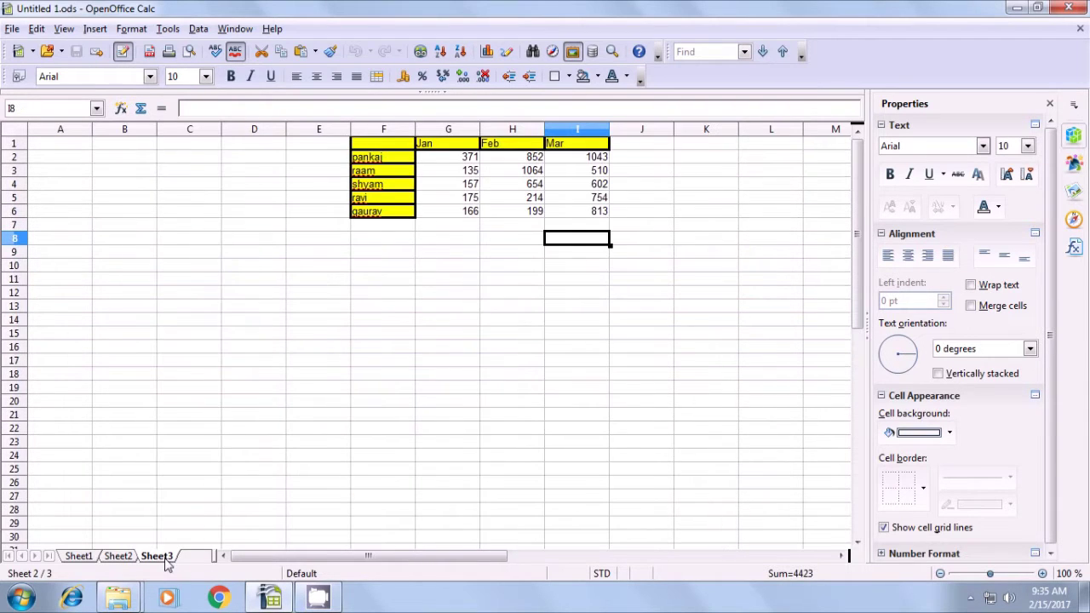
left_click(134, 243)
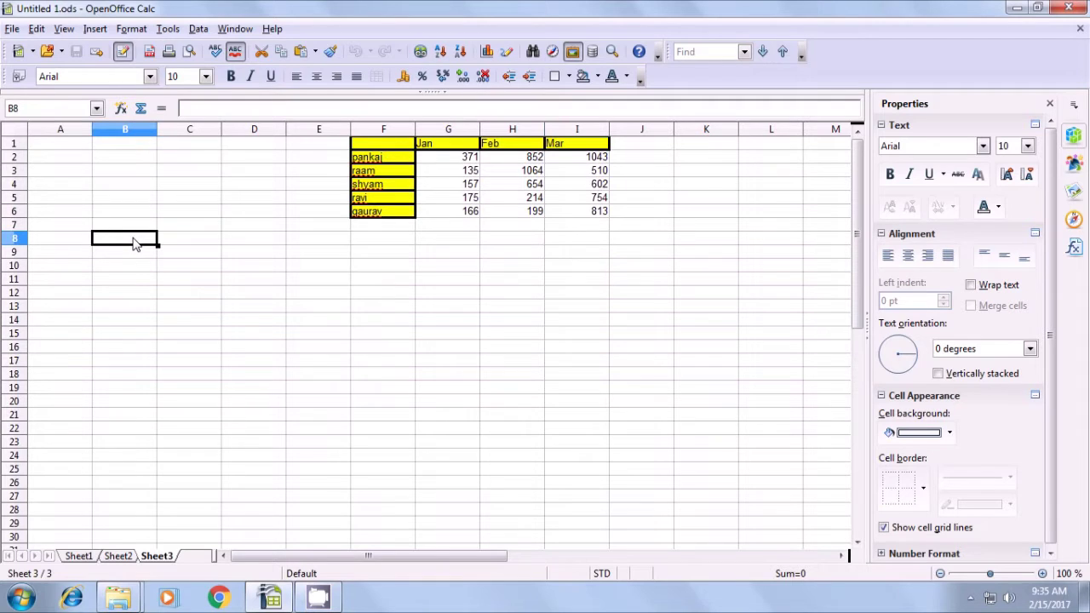
left_click(36, 29)
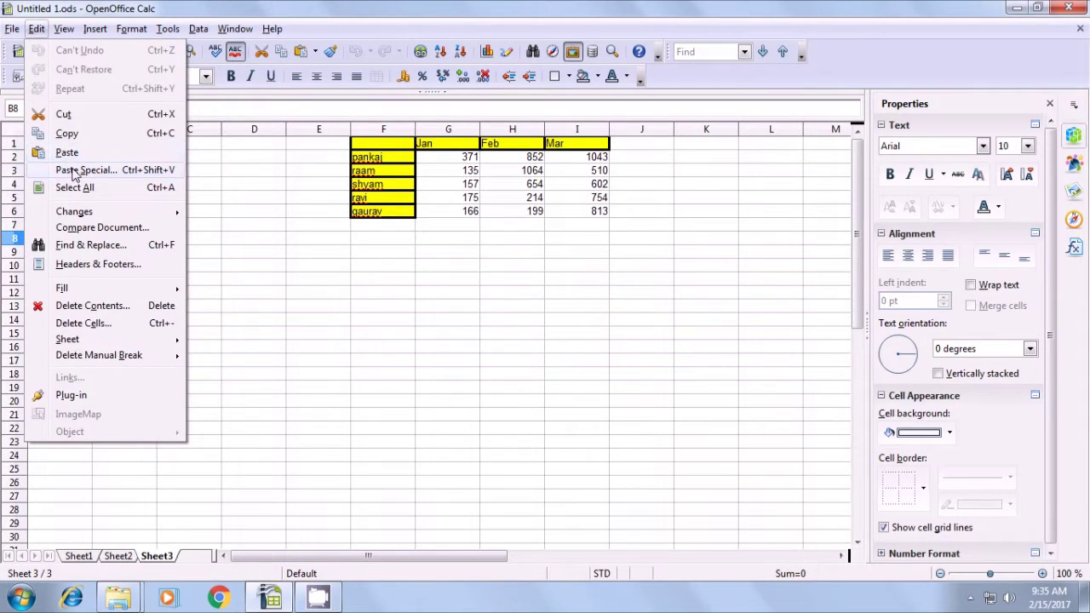
left_click(68, 153)
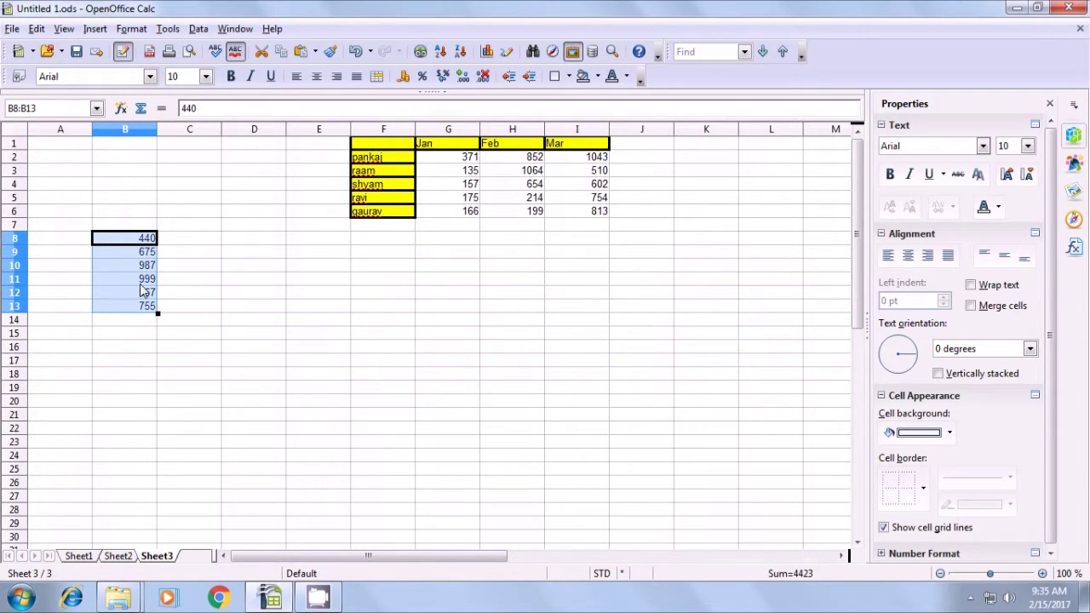
- Create a scenario named cs3 from the values in B8:B13 on Sheet3, keeping the default settings
left_click(170, 32)
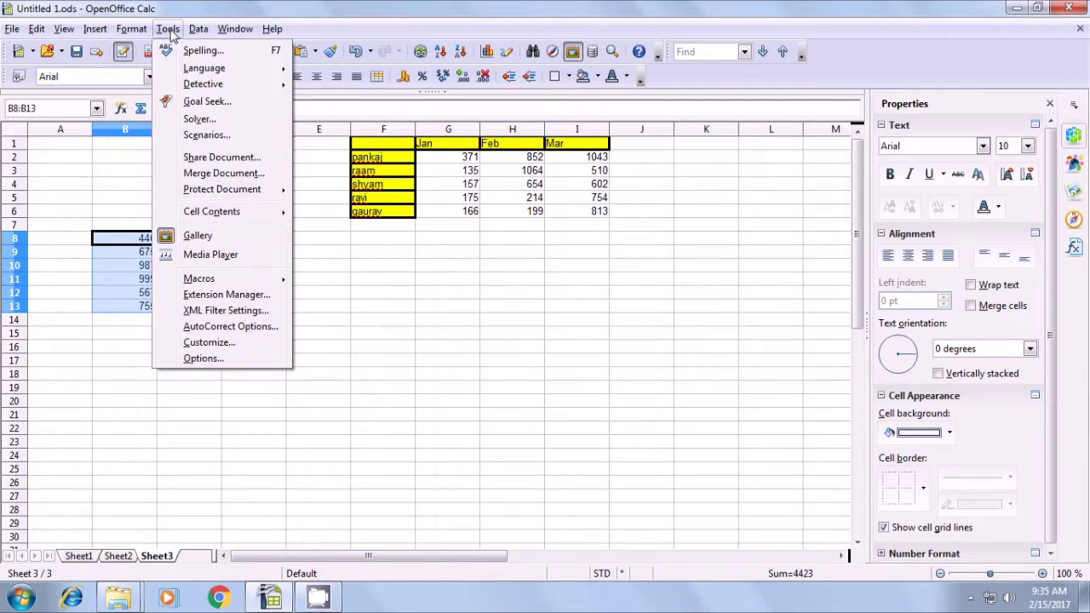
left_click(200, 136)
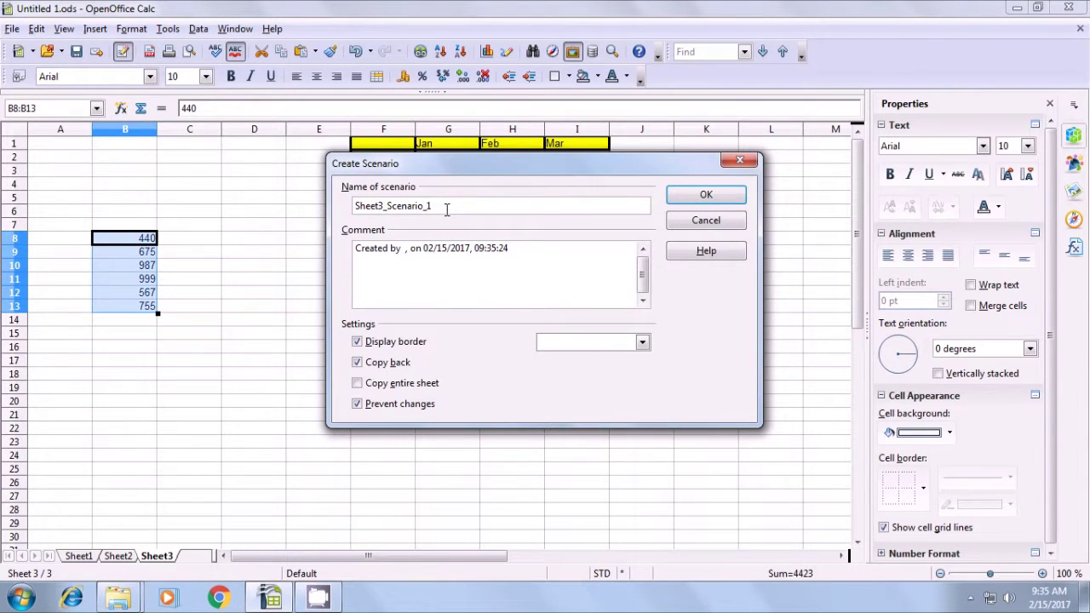
key("BackSpace")
key("BackSpace")
key("BackSpace")
key("BackSpace")
key("BackSpace")
key("BackSpace")
key("BackSpace")
key("BackSpace")
key("BackSpace")
key("BackSpace")
key("BackSpace")
key("BackSpace")
key("BackSpace")
key("BackSpace")
key("BackSpace")
key("BackSpace")
key("BackSpace")
type("cs3")
left_click(705, 198)
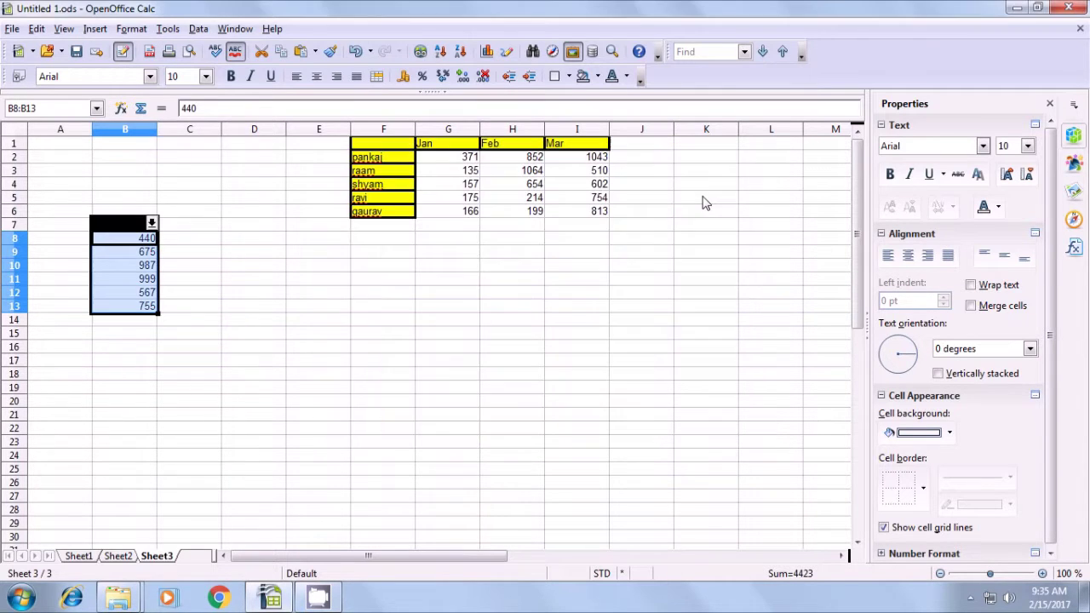
left_click(300, 281)
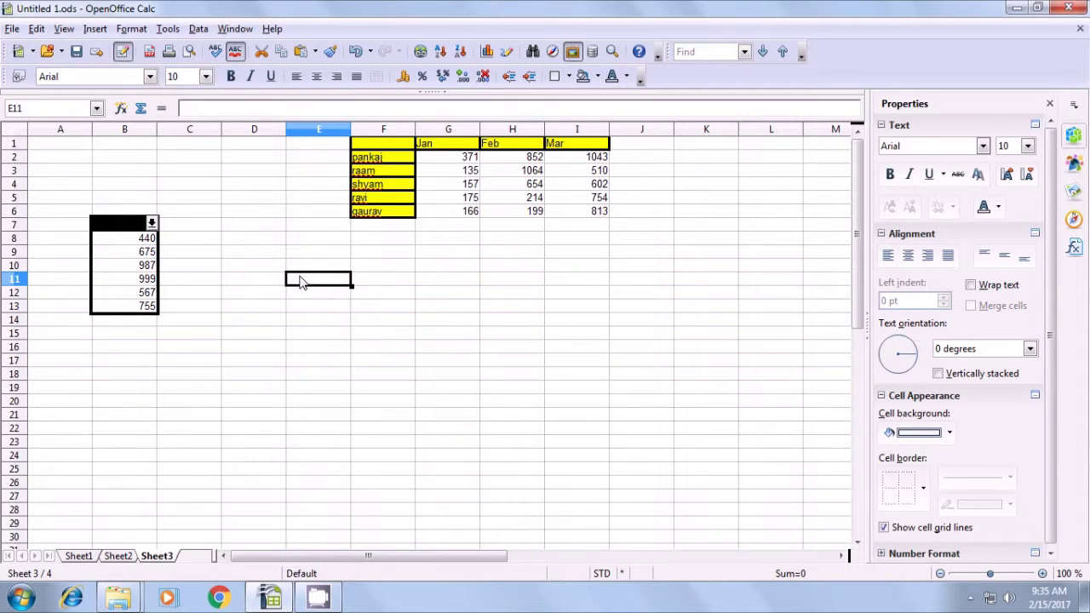
- Review the scenarios available for B8:B13 and apply cs3
left_click(152, 223)
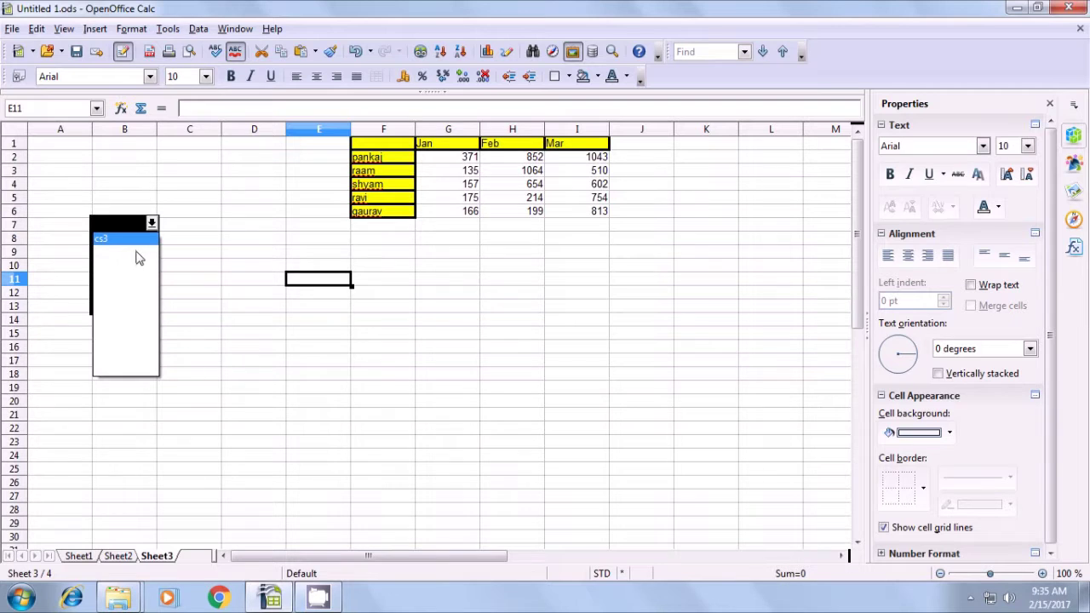
left_click(128, 241)
left_click_drag(128, 241, 130, 315)
left_click(188, 286)
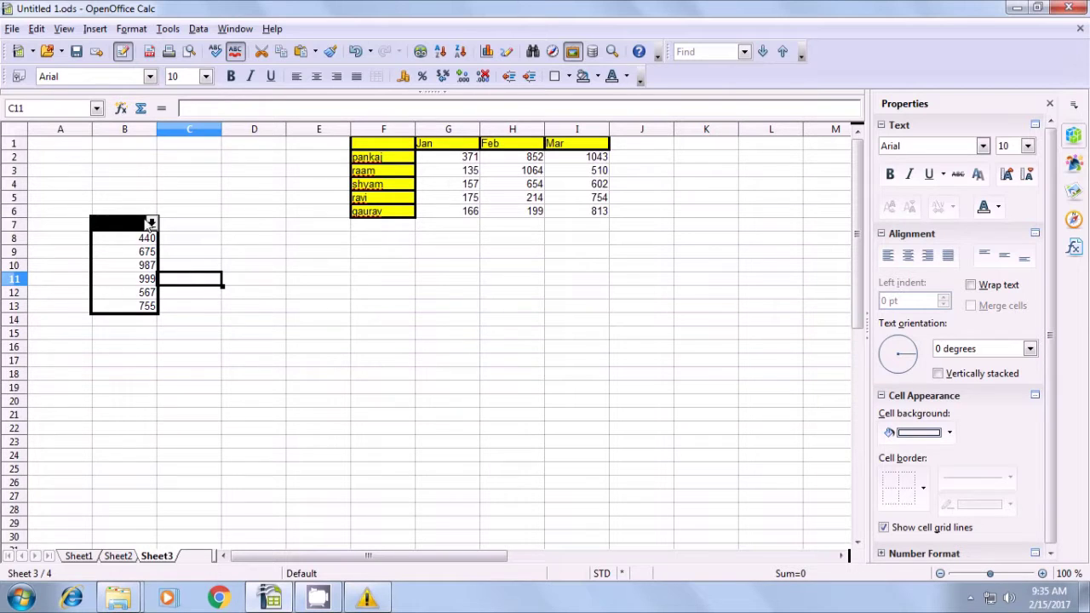
left_click(150, 222)
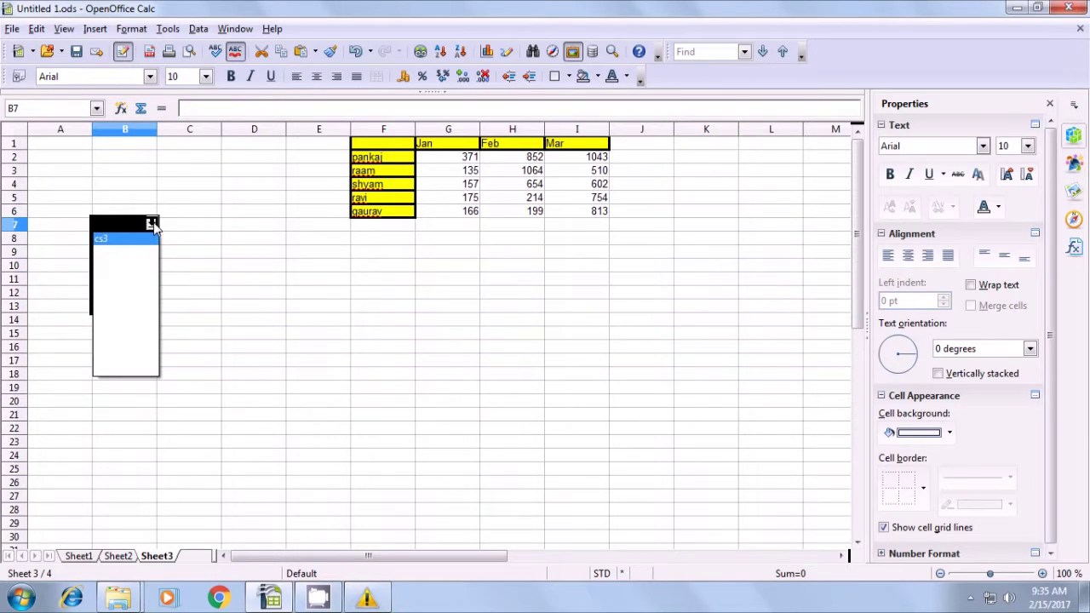
left_click(118, 246)
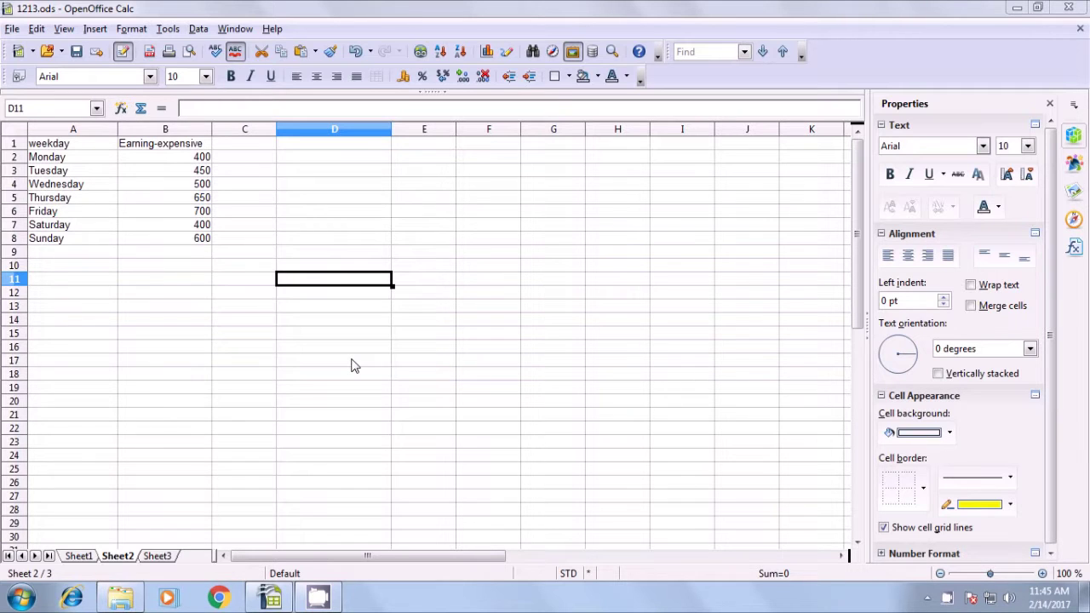
- Review the weekday and Earning-expensive table in A1:B8 of 1213.ods, matching the days from Monday to Thursday with their amounts
left_click_drag(56, 146, 201, 241)
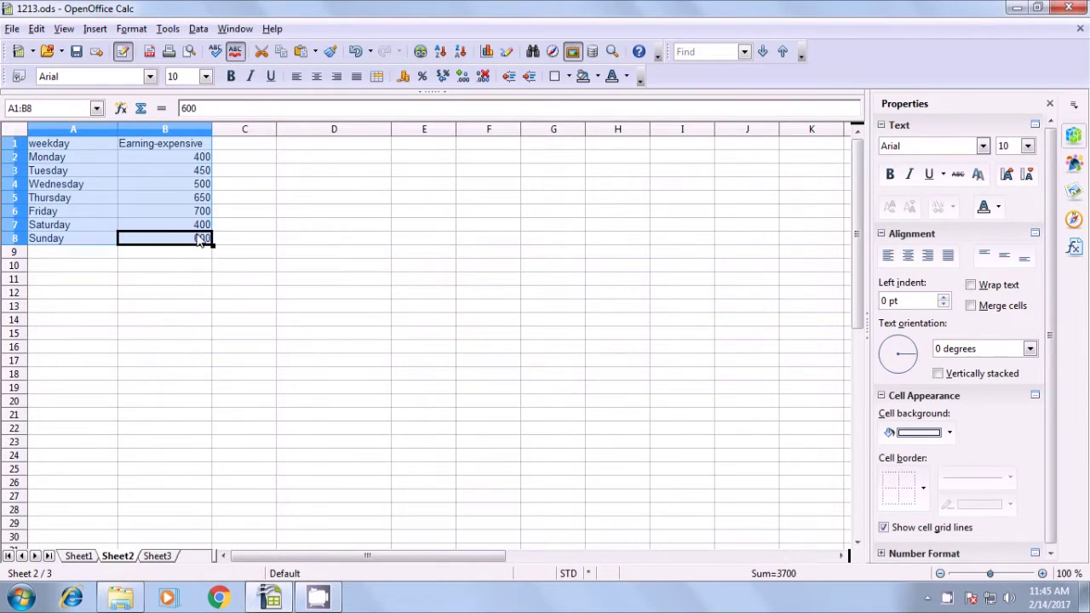
left_click(53, 337)
left_click(51, 149)
left_click(135, 146)
left_click(61, 161)
left_click(179, 160)
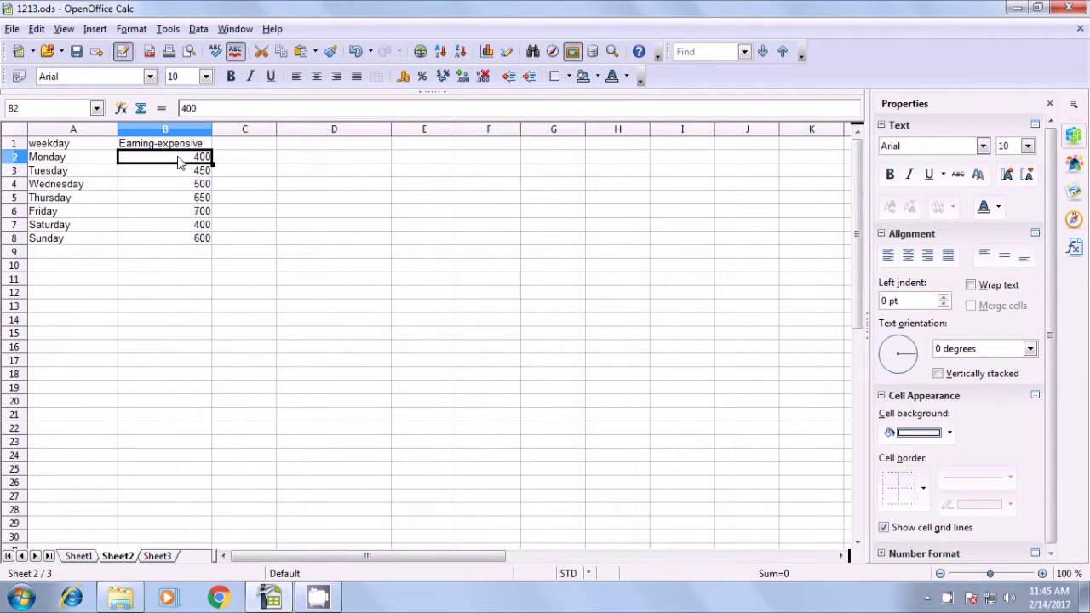
left_click(63, 177)
left_click(183, 175)
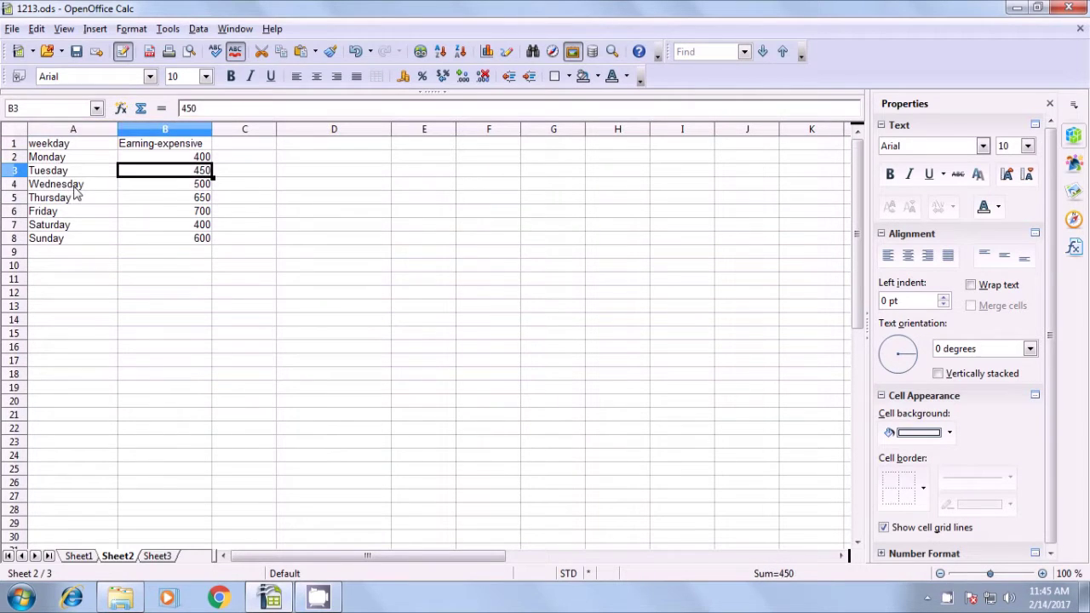
left_click(74, 188)
left_click(175, 189)
left_click_drag(52, 204, 155, 208)
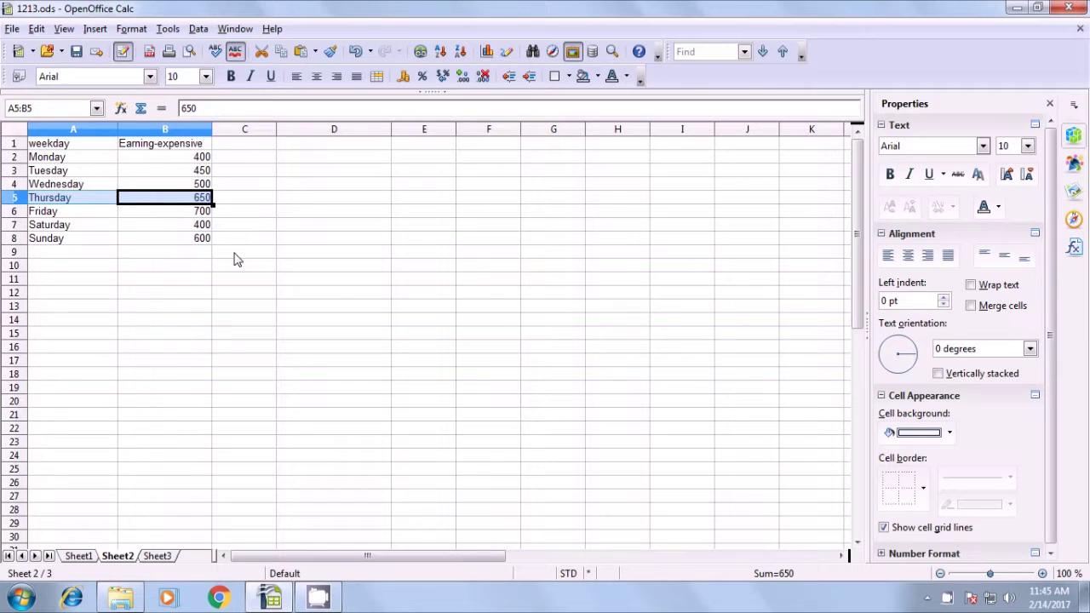
left_click(139, 308)
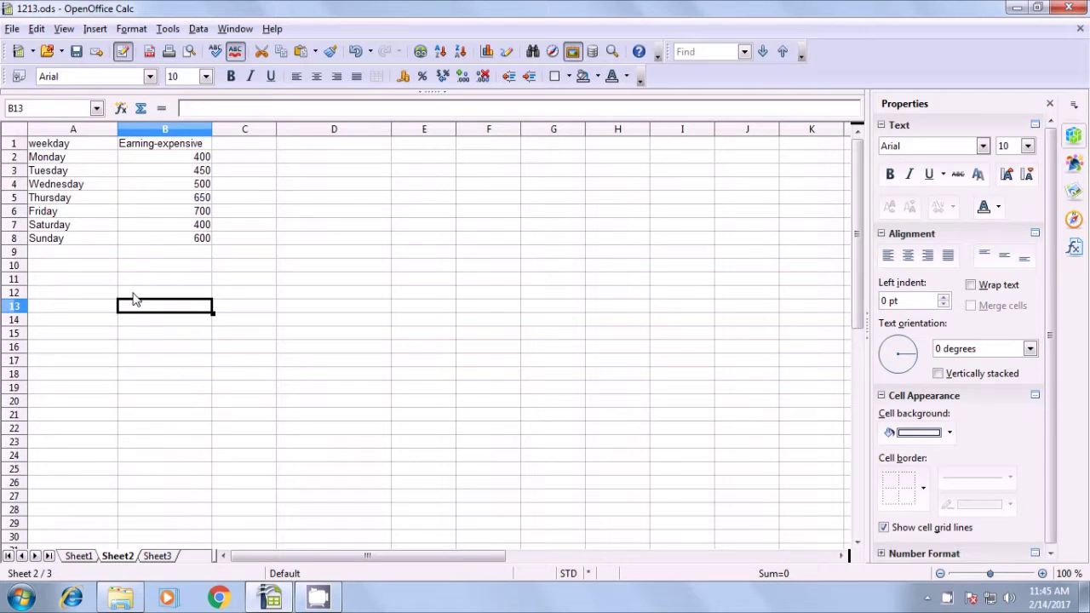
left_click(44, 203)
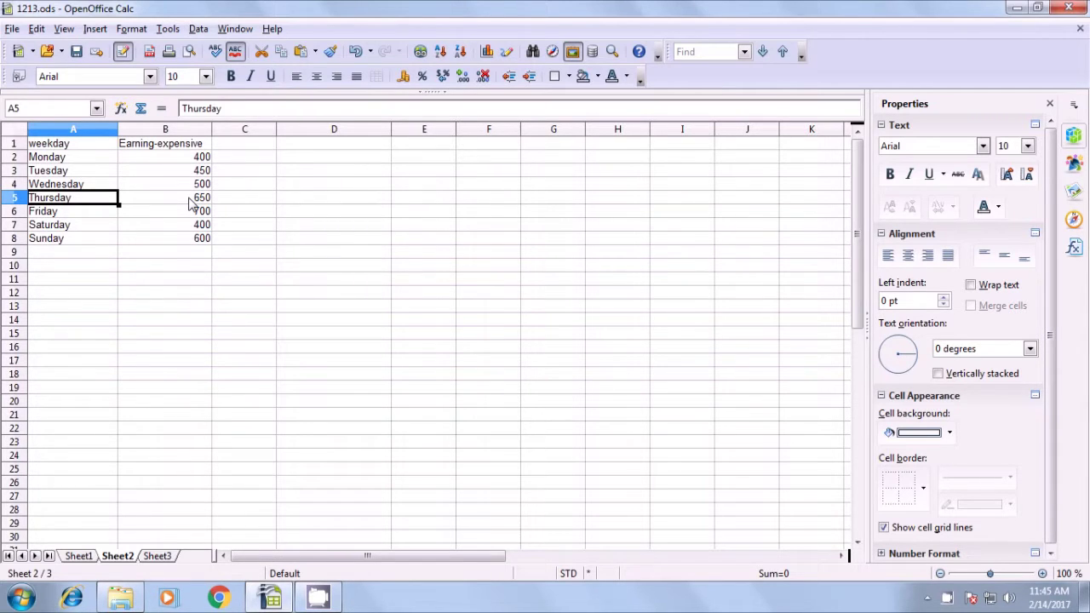
- Enter the formula =OFFSET(A1;4;1) in D10 to retrieve Thursday's amount from the weekday table
left_click(326, 271)
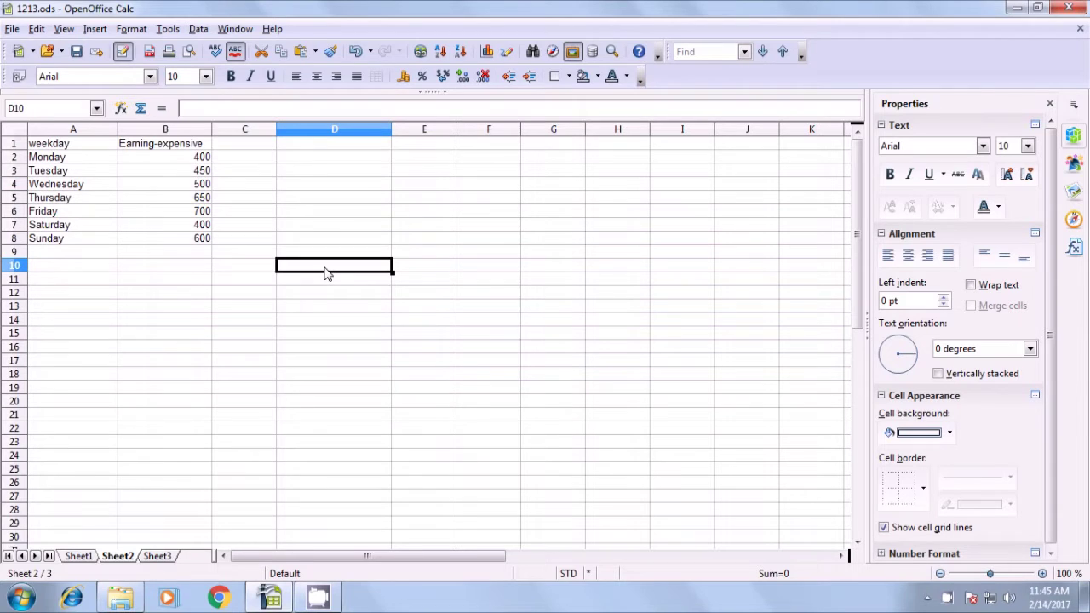
type("=")
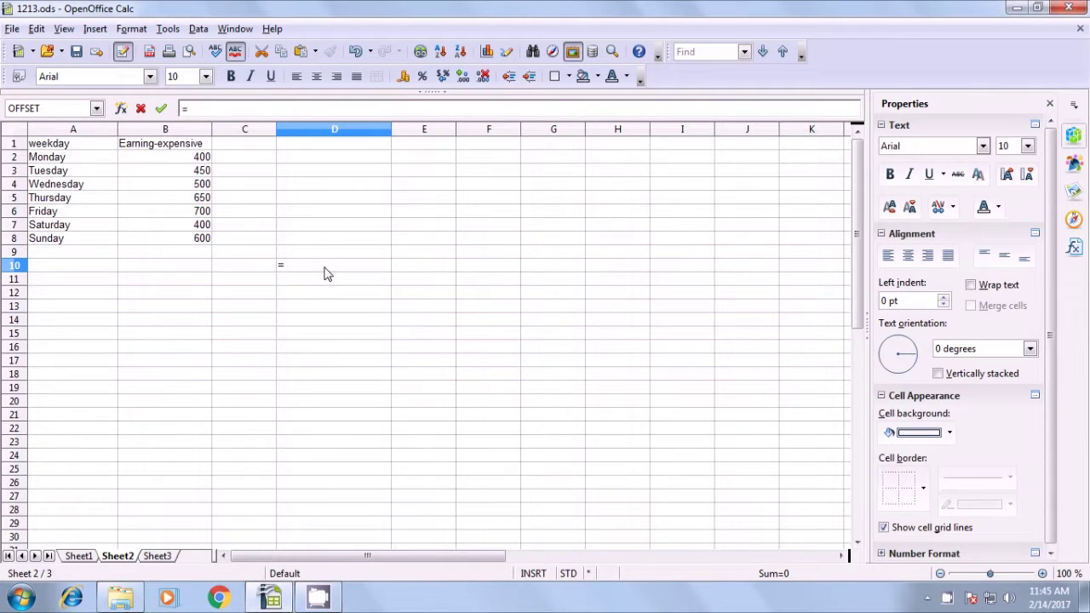
type("off")
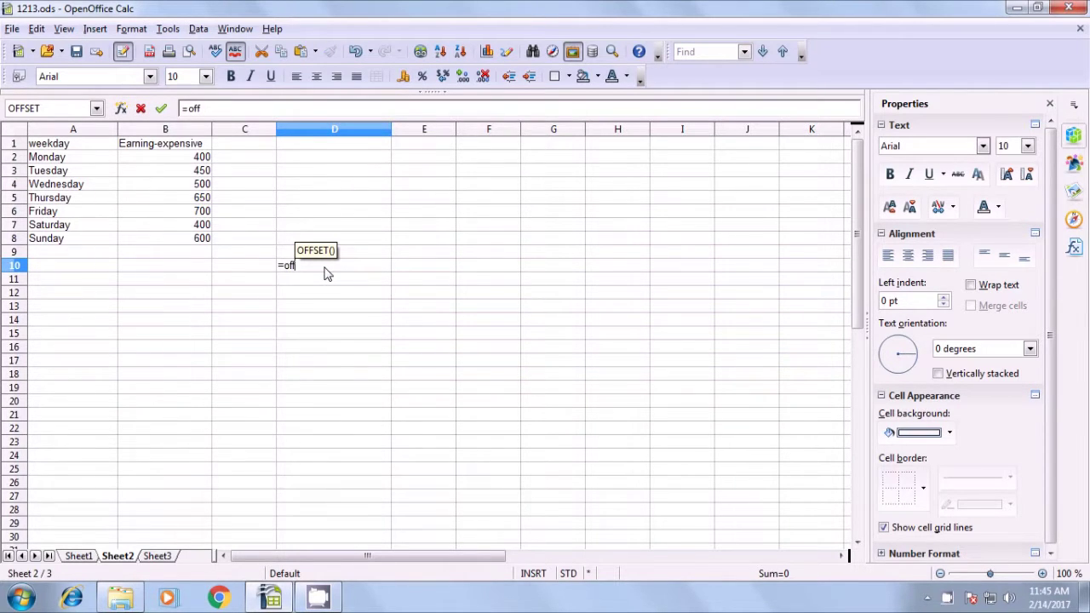
type("set")
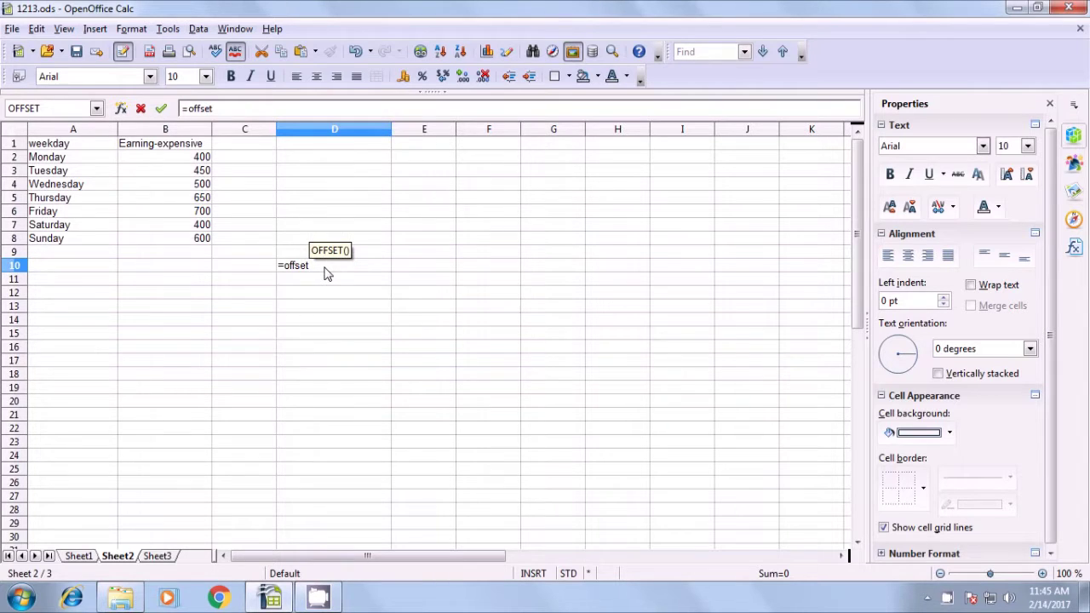
type("(")
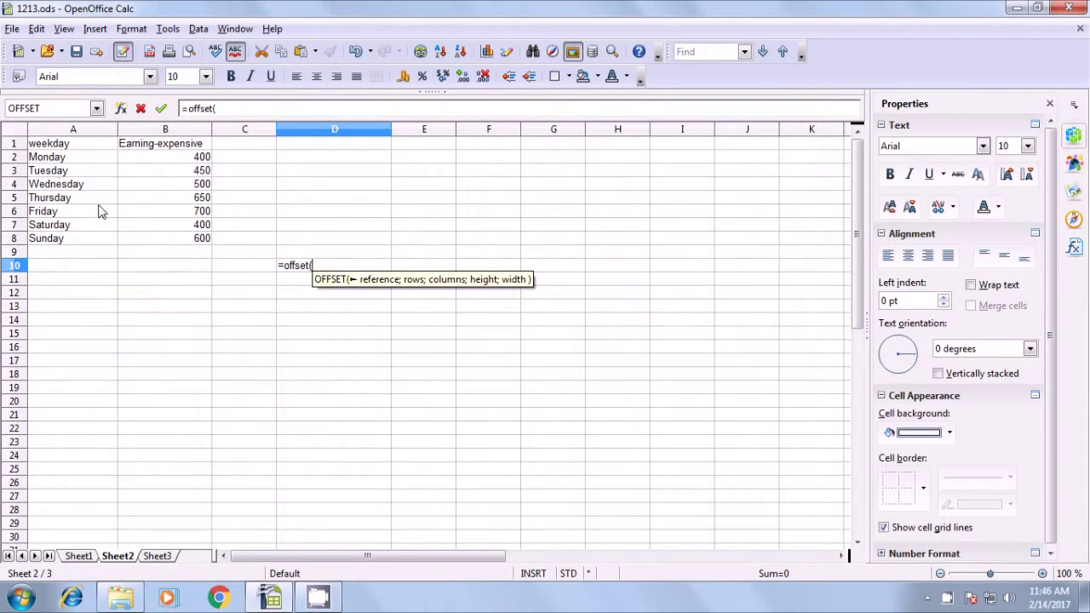
left_click(51, 150)
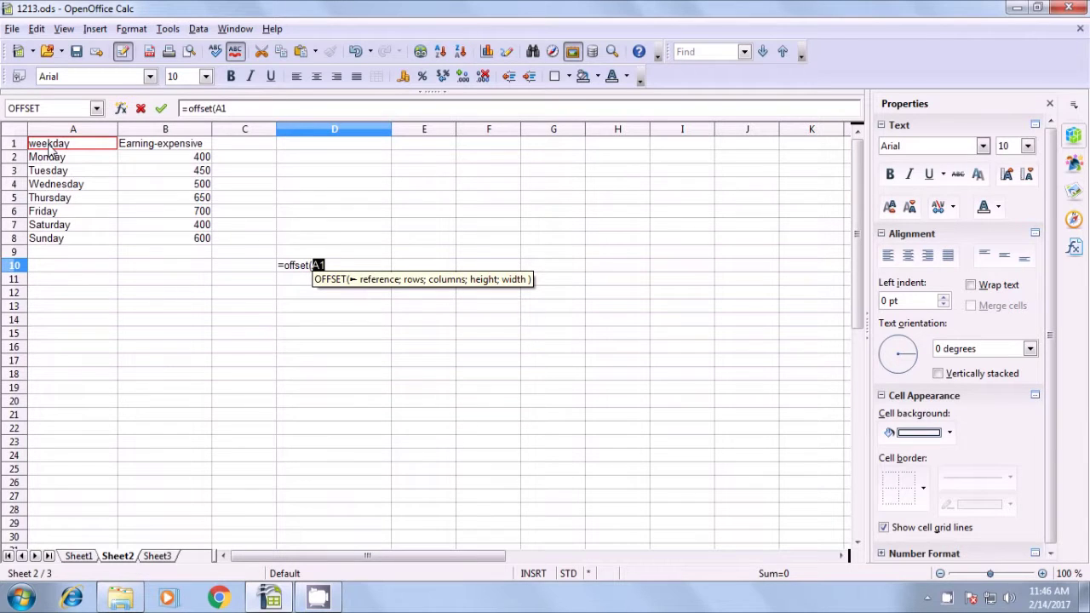
type(";")
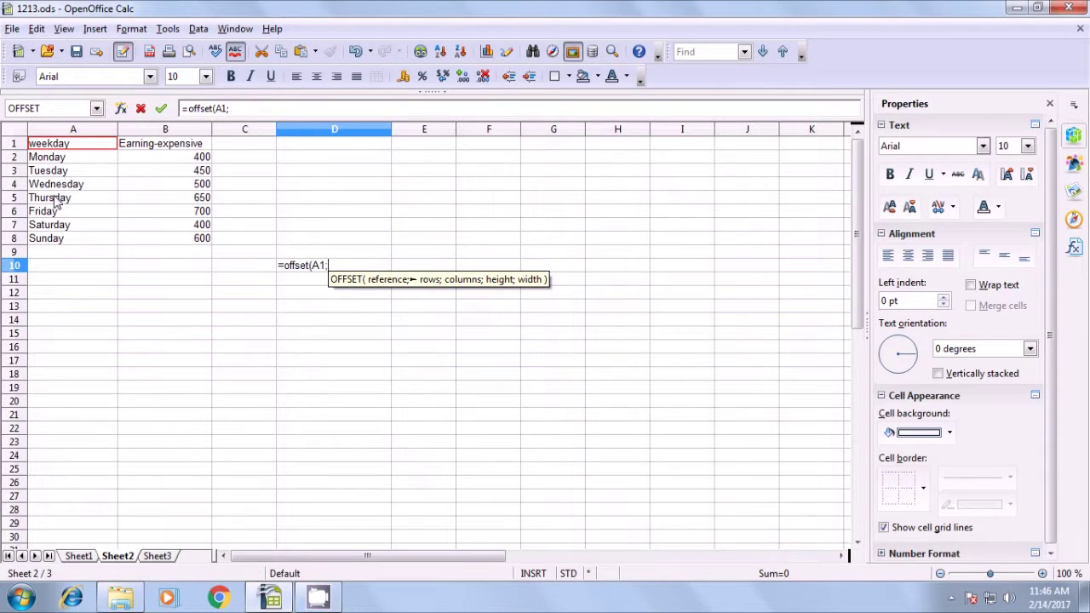
type("4;")
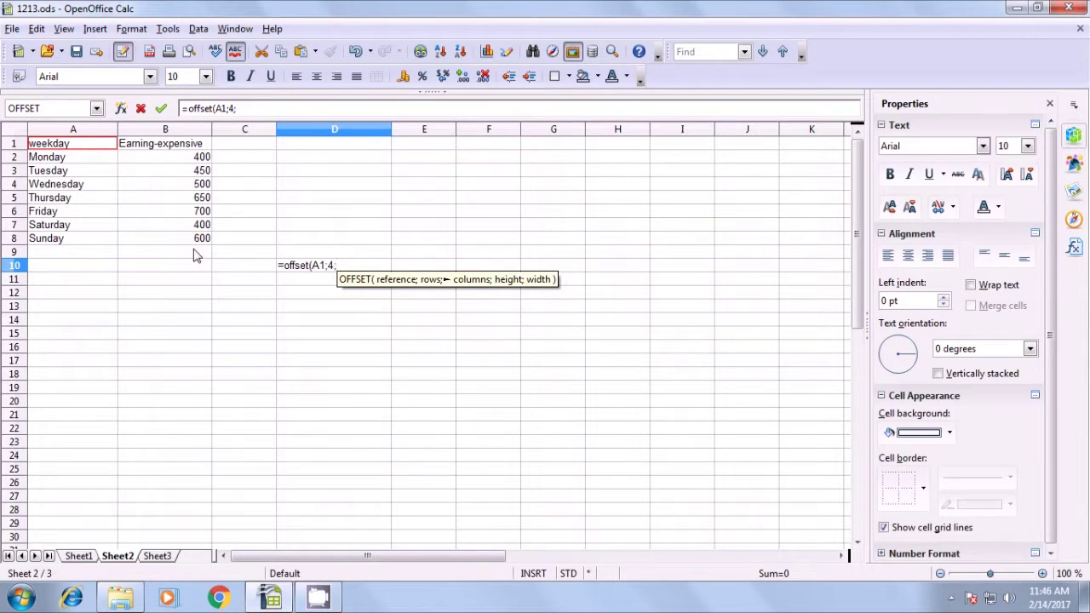
type("1")
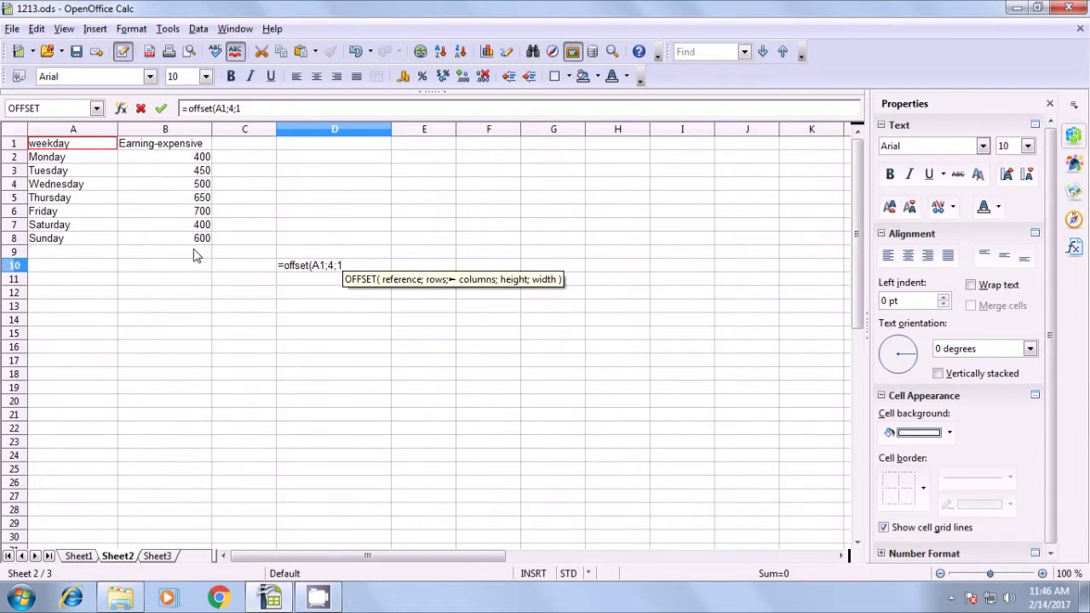
type(")")
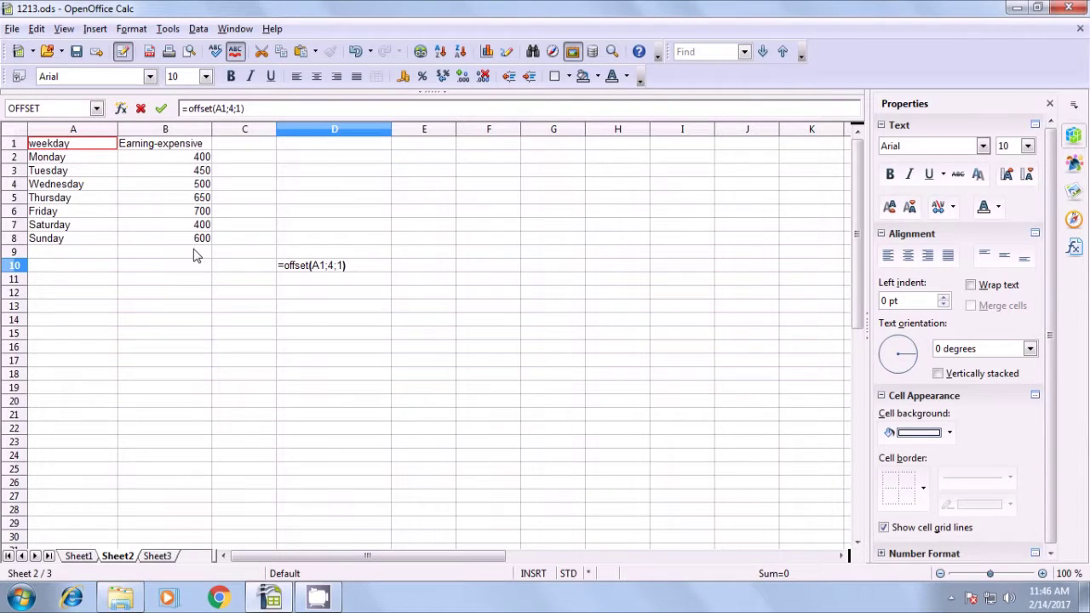
key("Return")
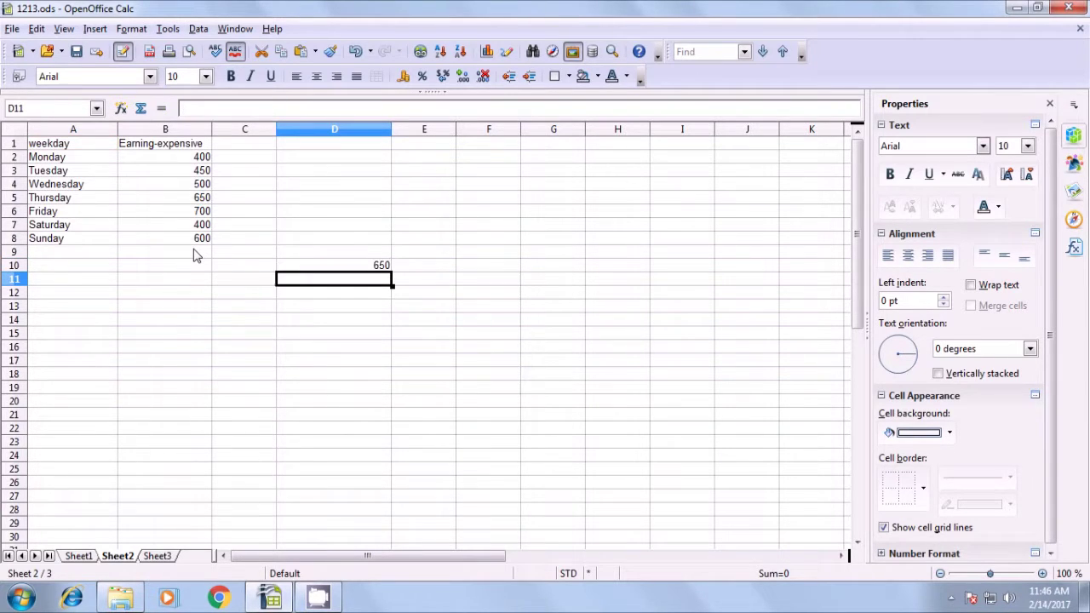
- Change the row offset in D10's OFFSET formula to 7 and compare the result with Sunday's amount
left_click(313, 264)
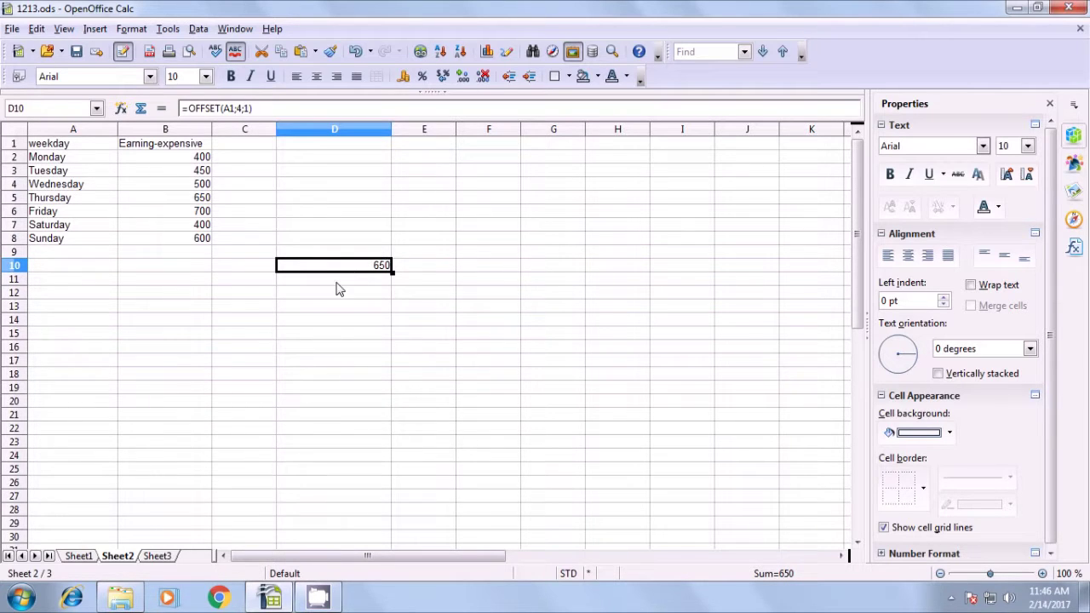
left_click(38, 239)
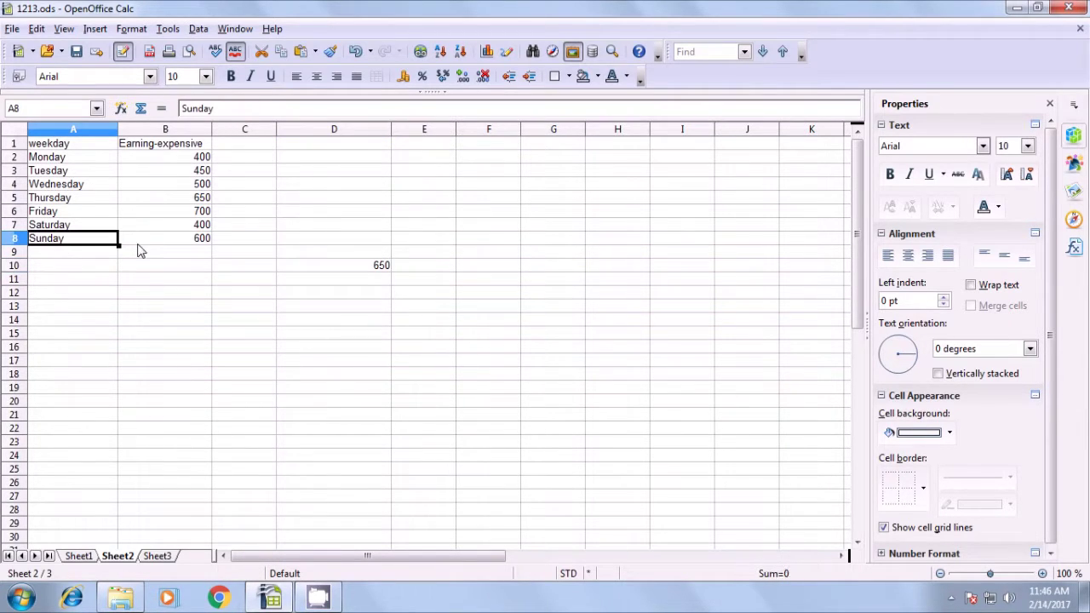
left_click(358, 266)
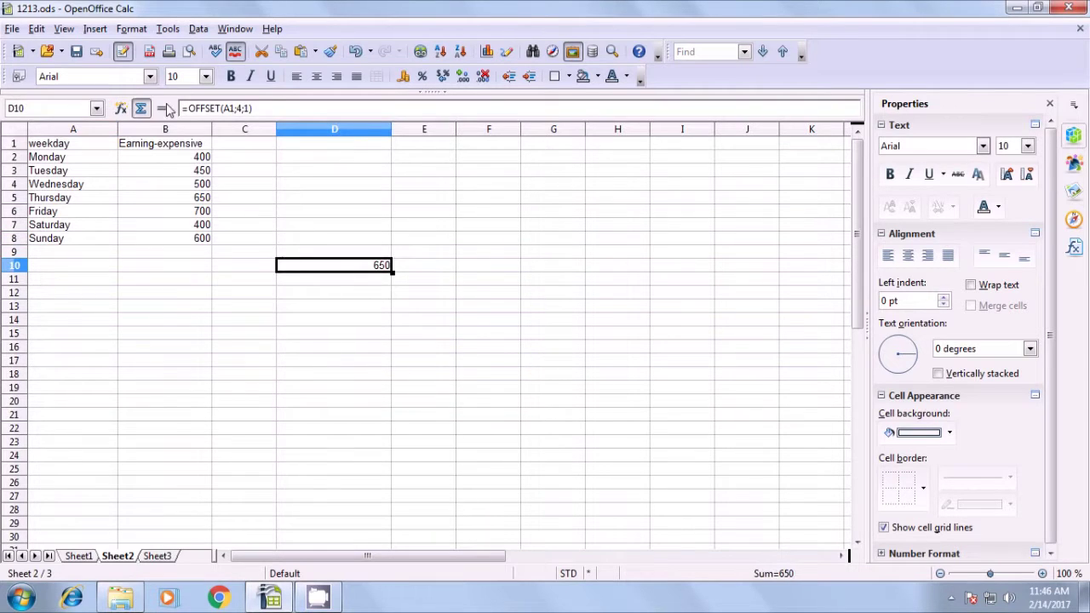
left_click(241, 109)
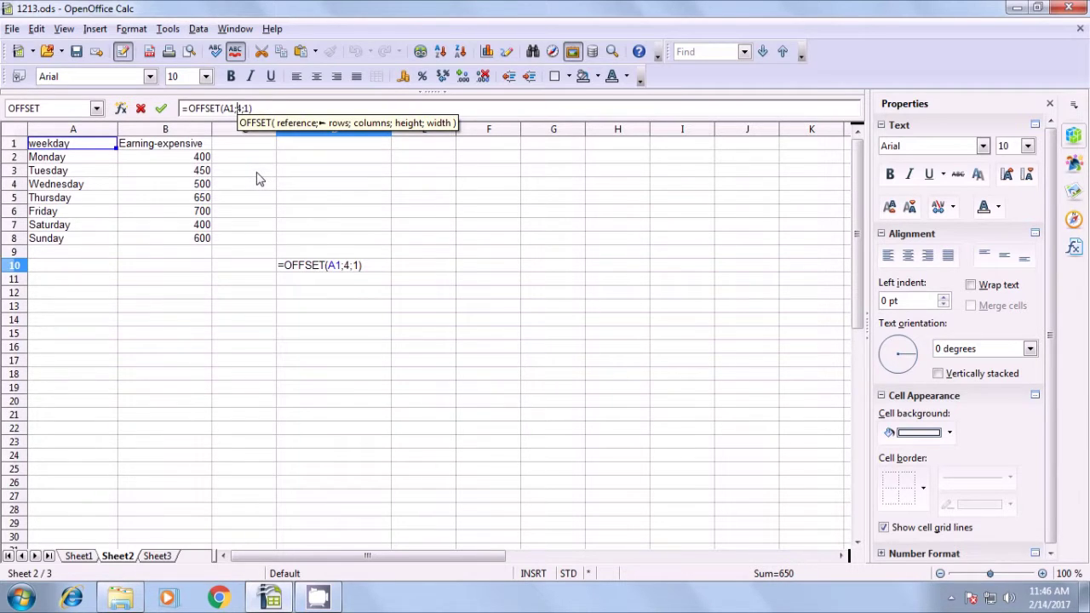
key("BackSpace")
type(";")
key("Delete")
type("7")
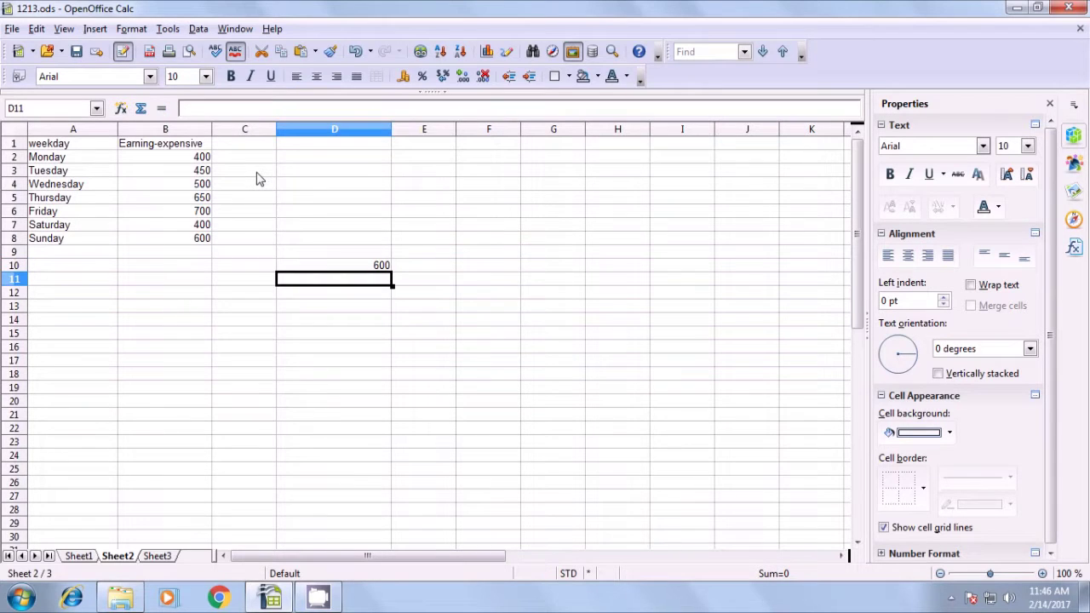
left_click(48, 241)
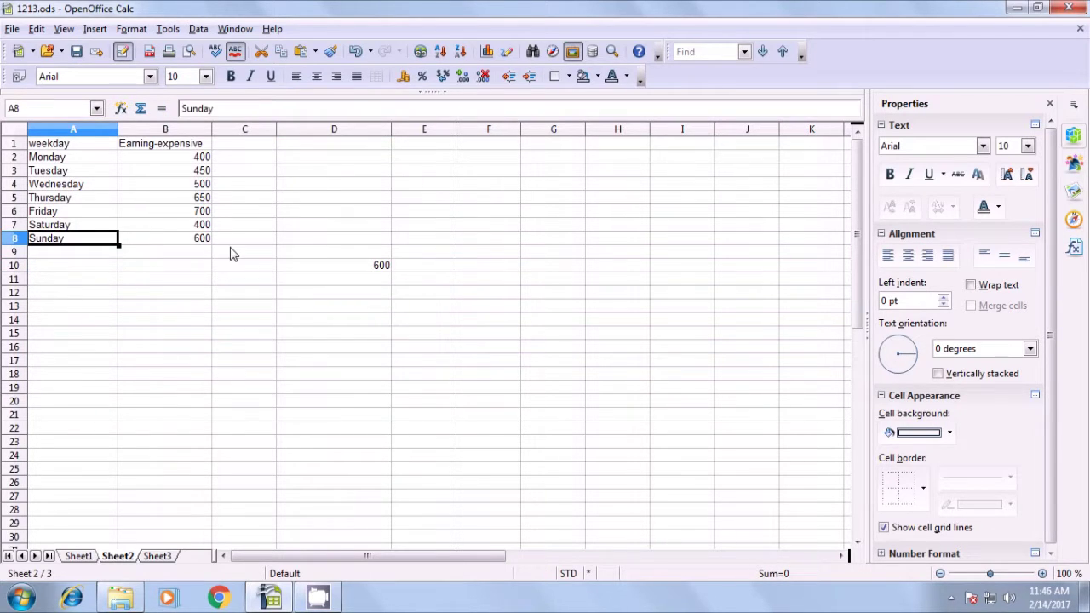
left_click(372, 266)
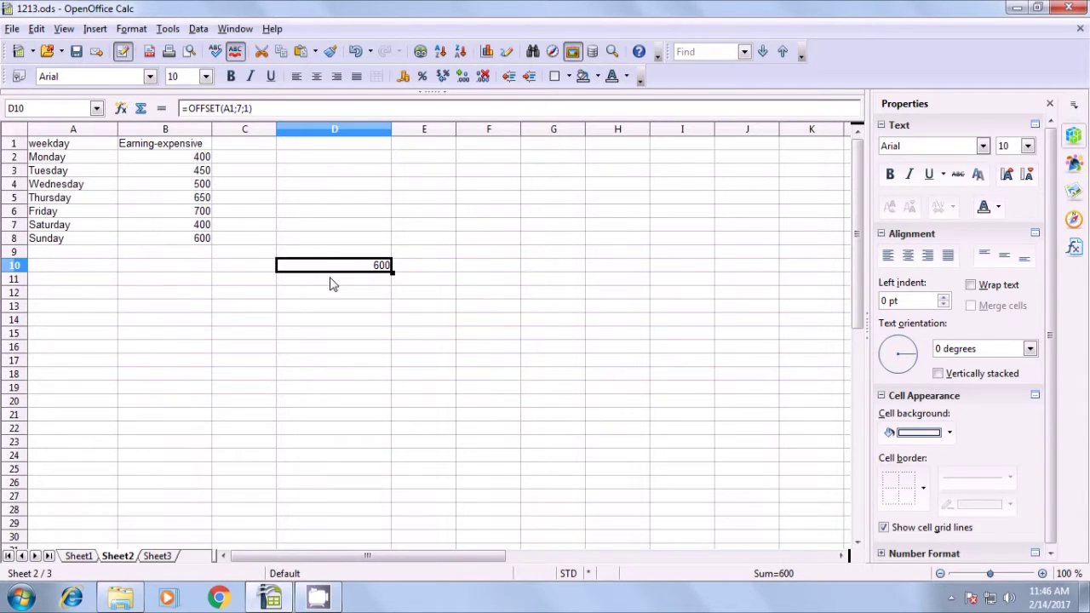
left_click(951, 598)
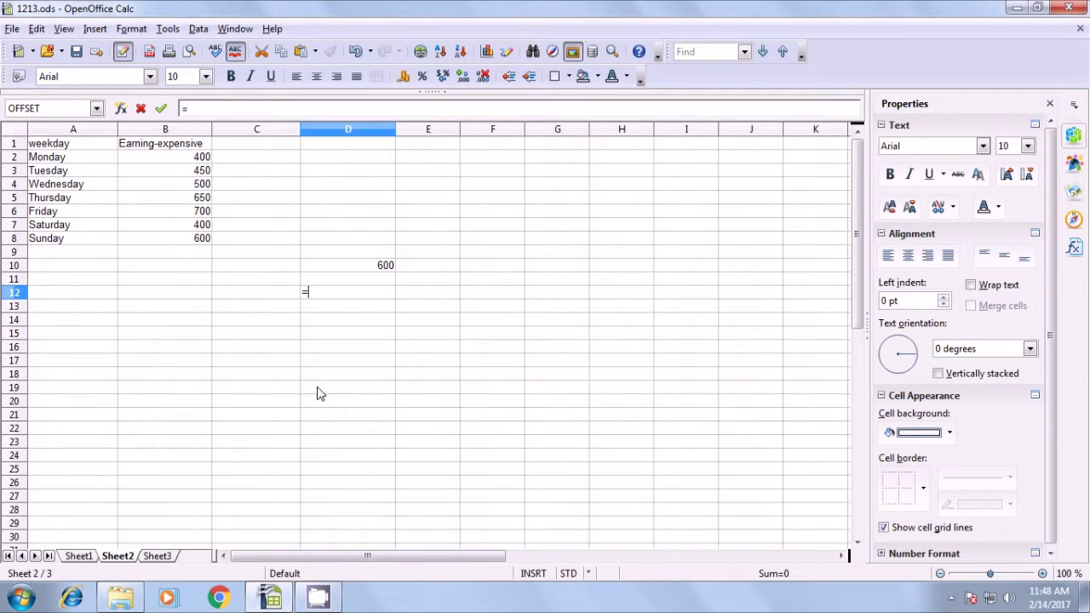
- Begin an ADDRESS formula in D12 with ROW(D10) as its row argument
type("add")
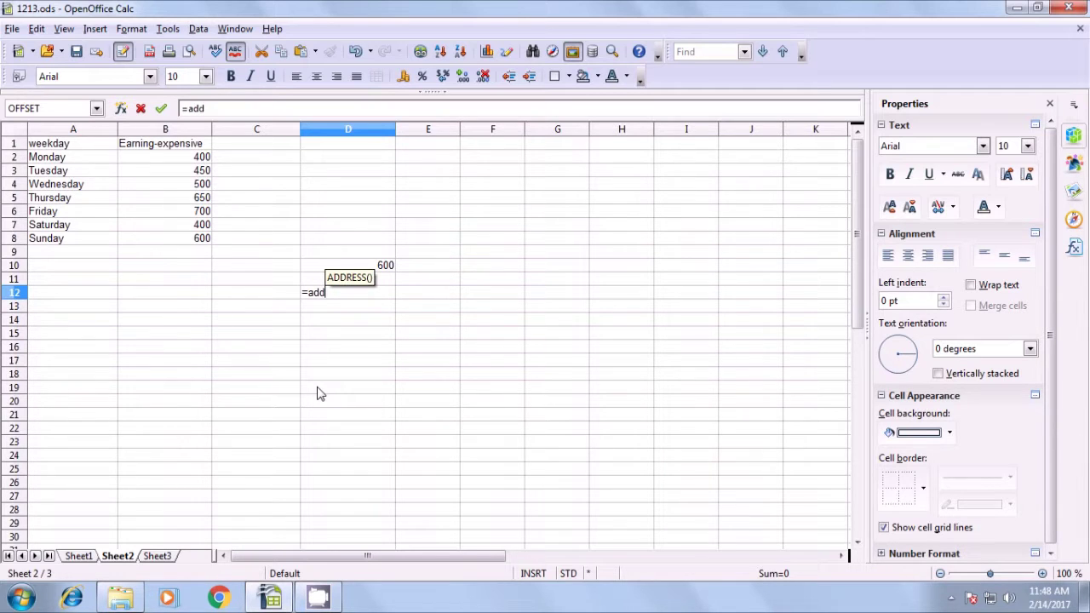
type("ress")
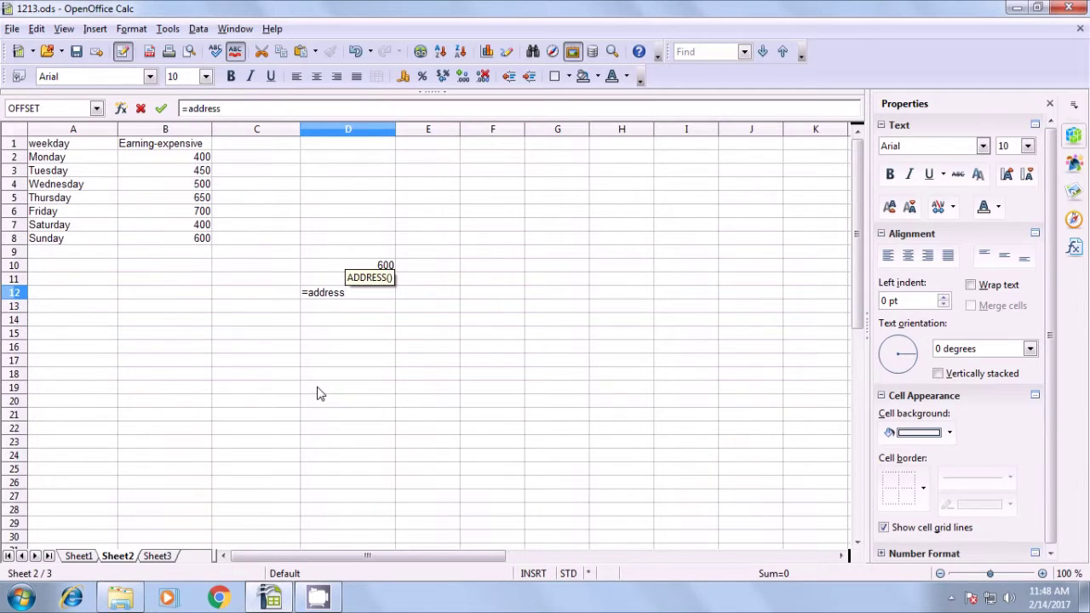
type("(")
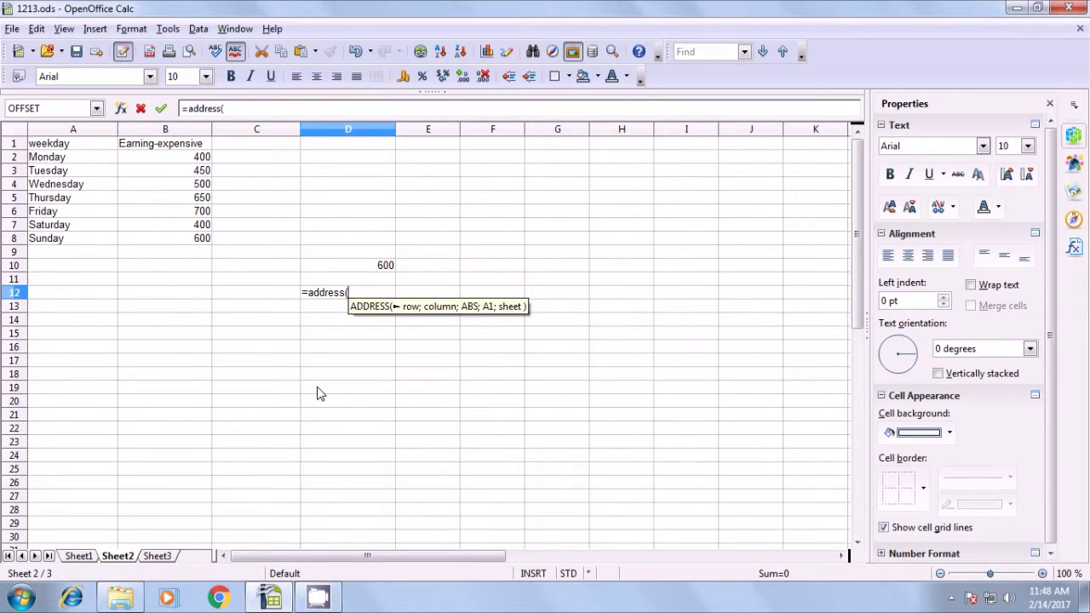
type("row")
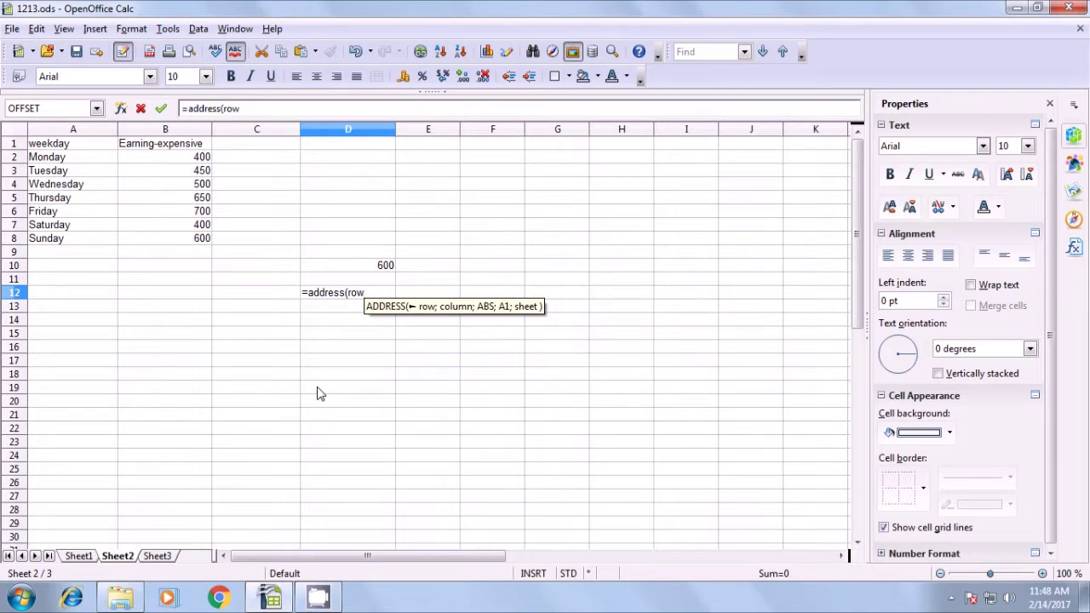
type("(")
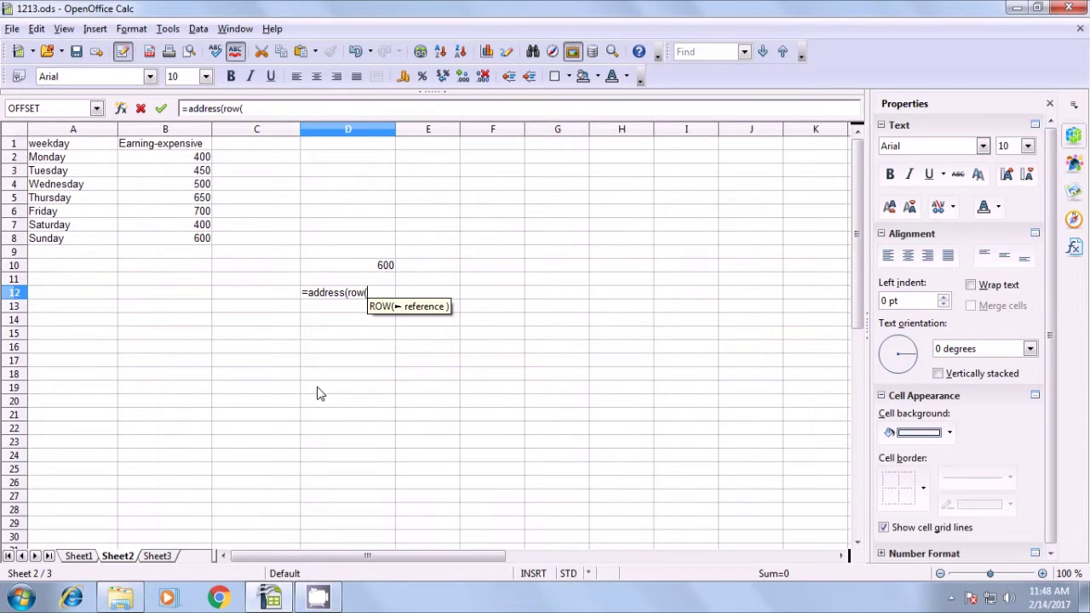
left_click(368, 270)
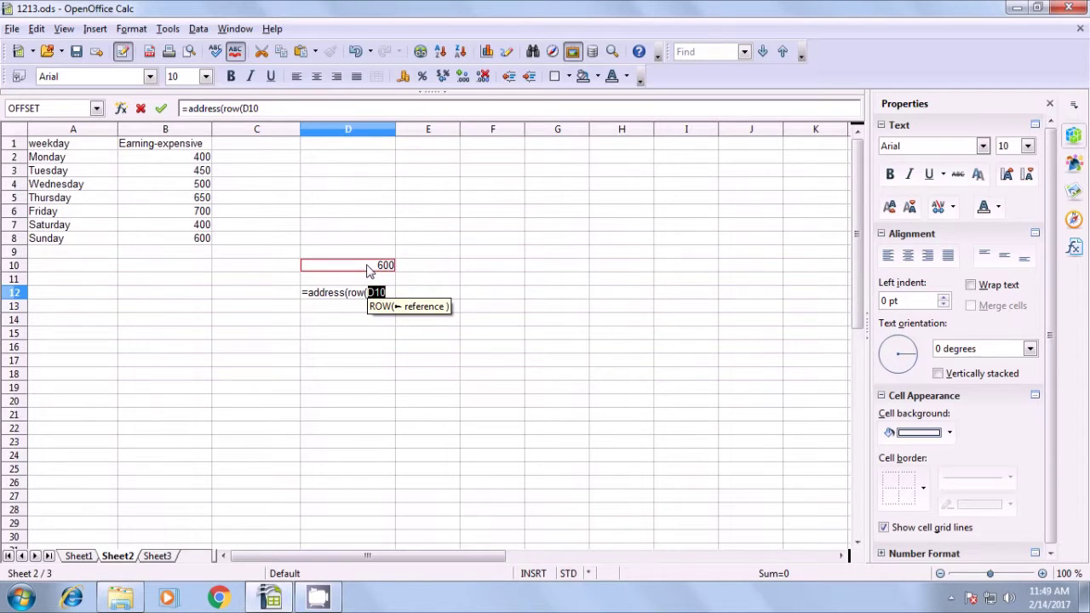
type(")")
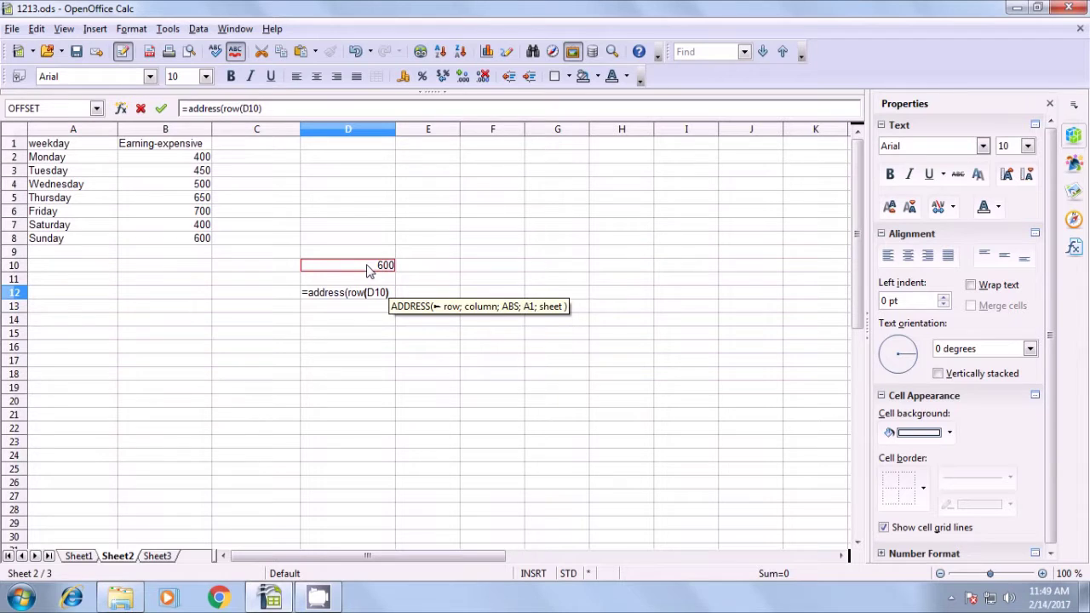
type(";")
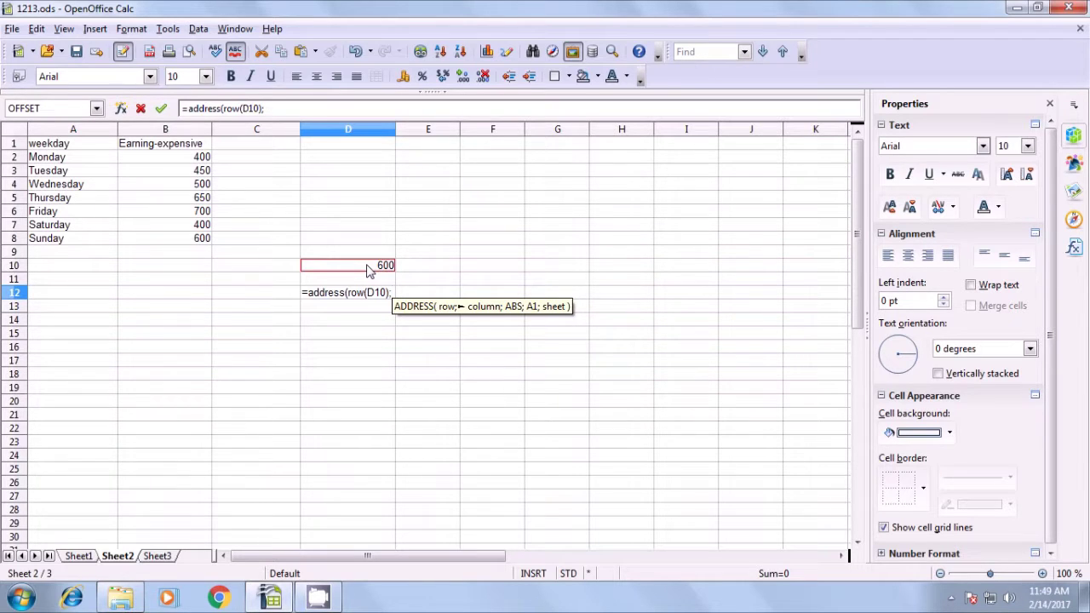
- Complete D12's ADDRESS formula with COLUMN(D10) as the column argument and 4 as the ABS argument
type("column")
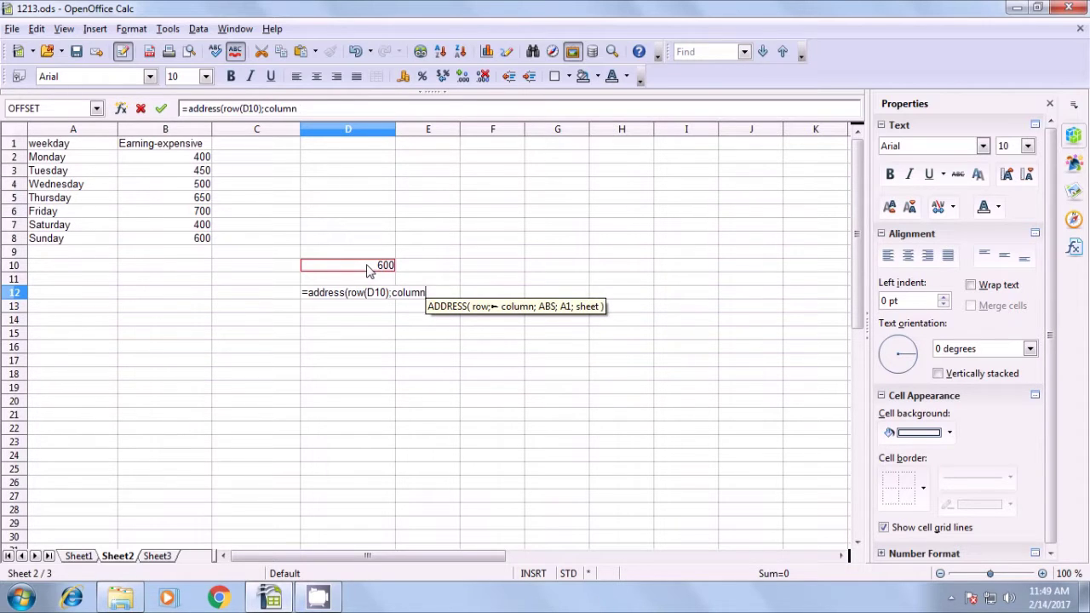
type("(")
left_click(368, 269)
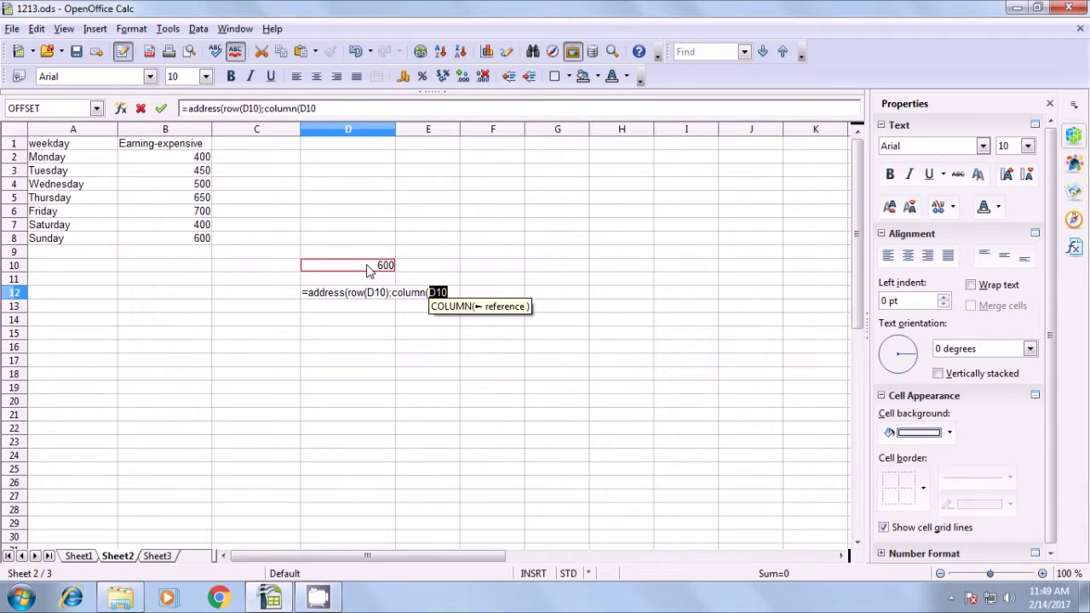
type(")")
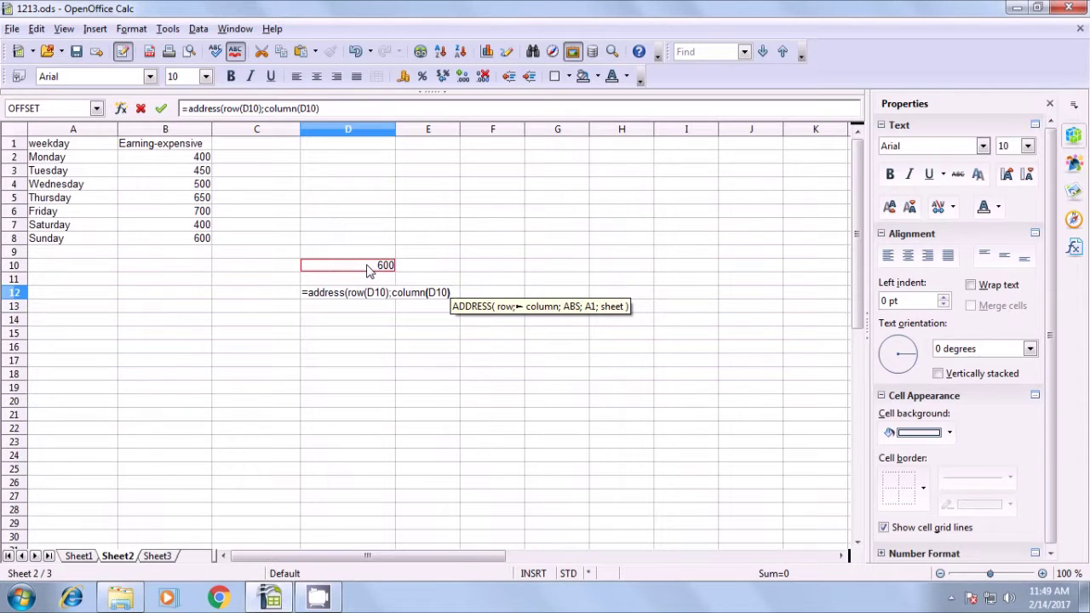
type(";")
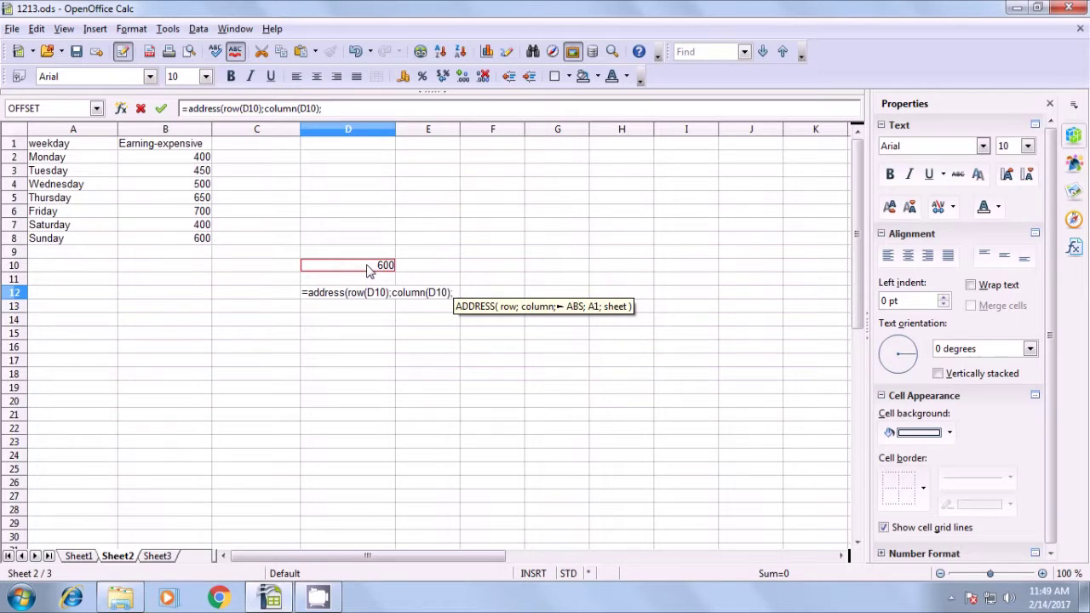
type("4)")
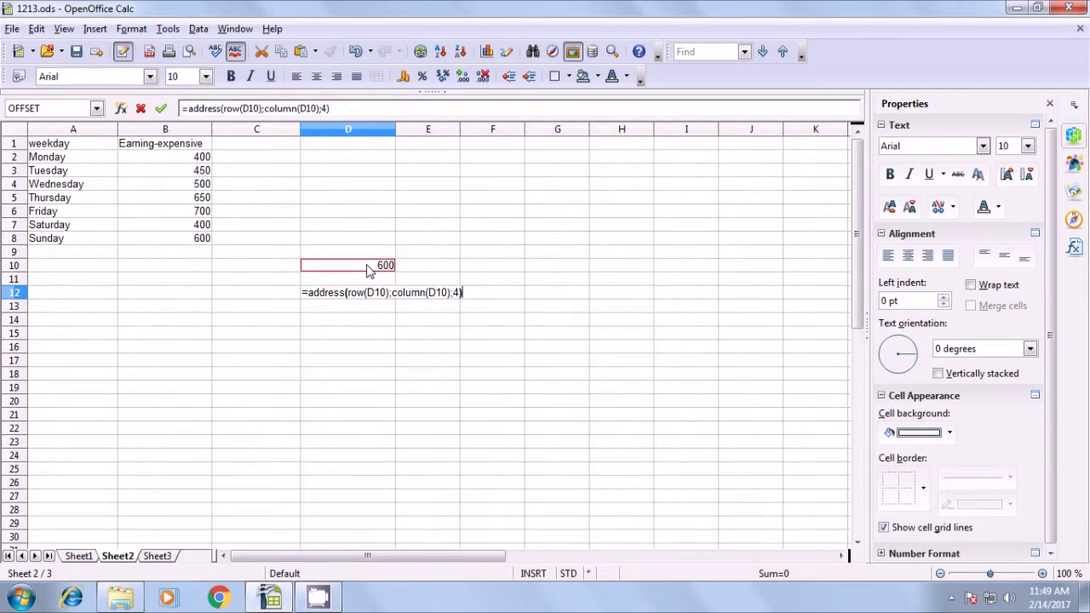
type(")")
key("Return")
key("Return")
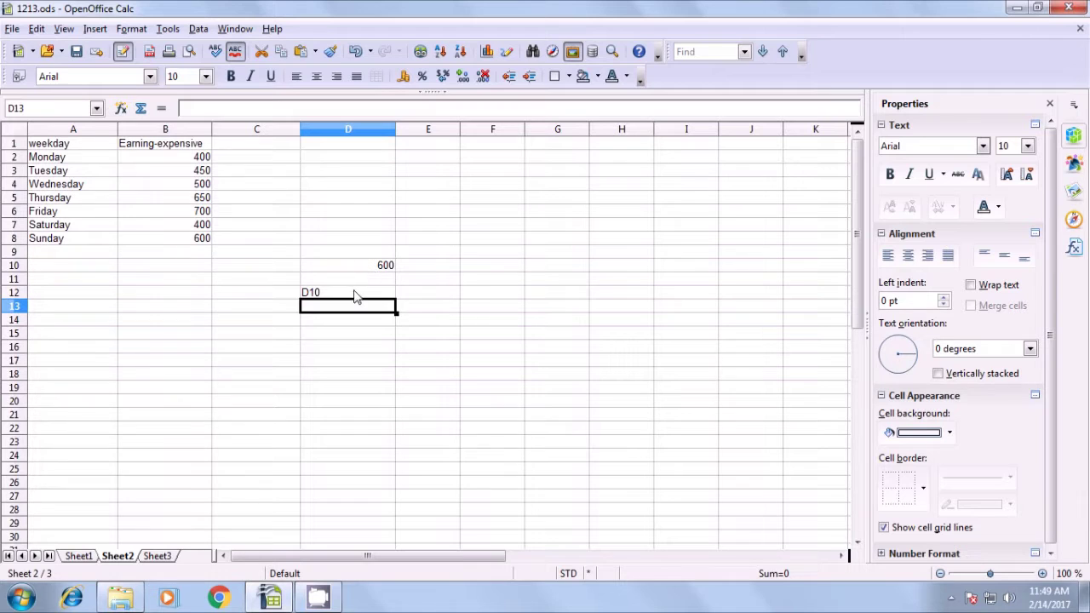
- Compare the ADDRESS formula in D12 with the OFFSET formula in the D10 cell it references
left_click(355, 295)
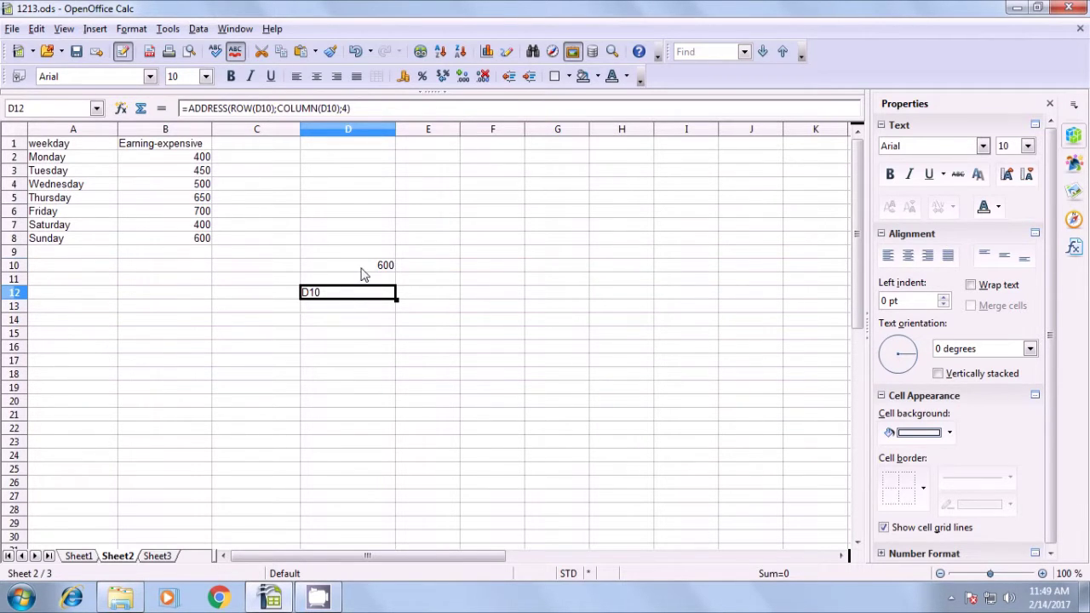
left_click(365, 269)
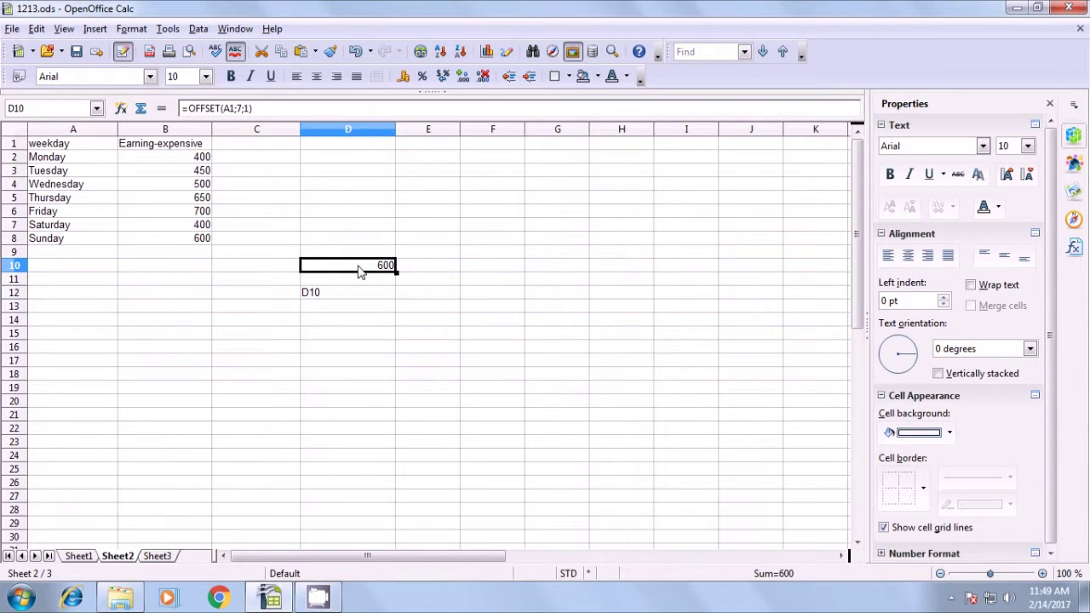
left_click(347, 293)
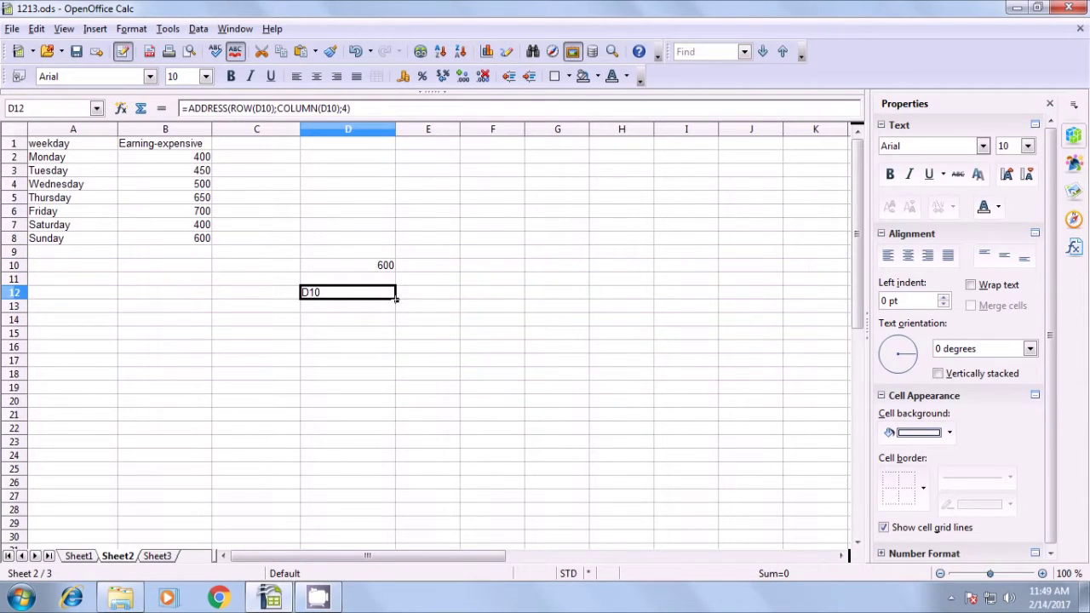